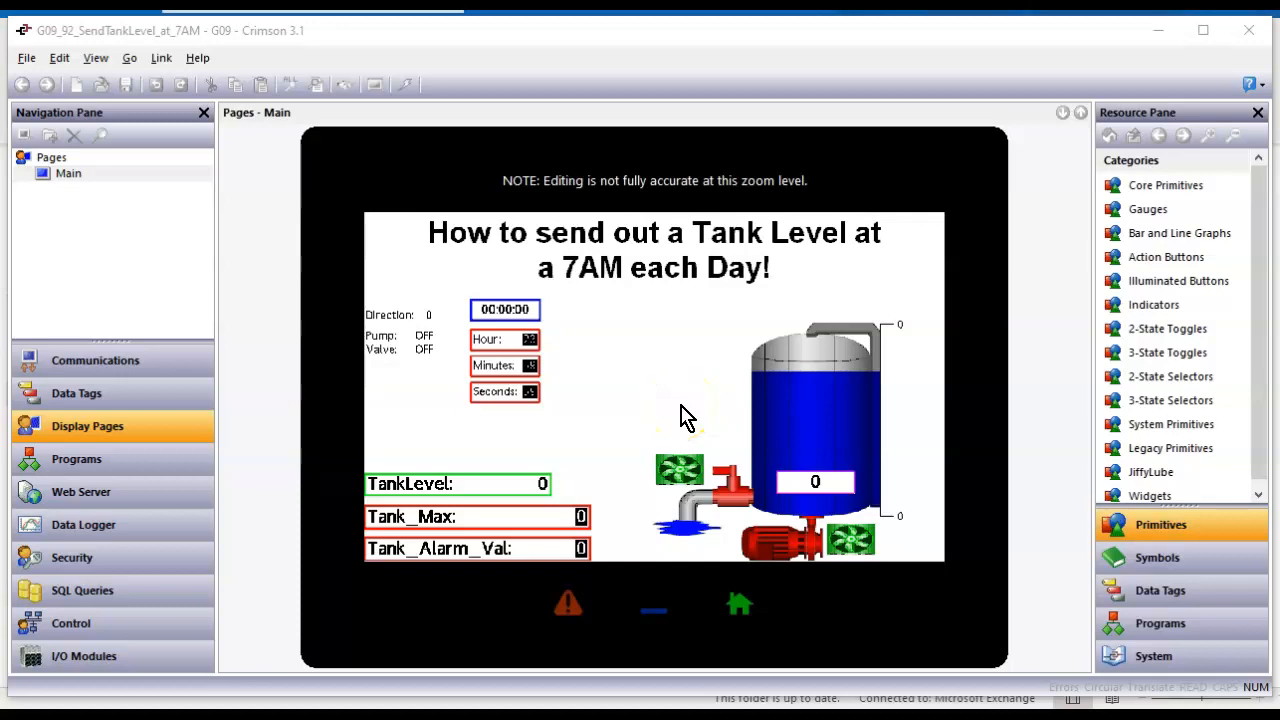
Examine the SMTP transport and authentication settings of the Mail Manager service under Communications
click(160, 371)
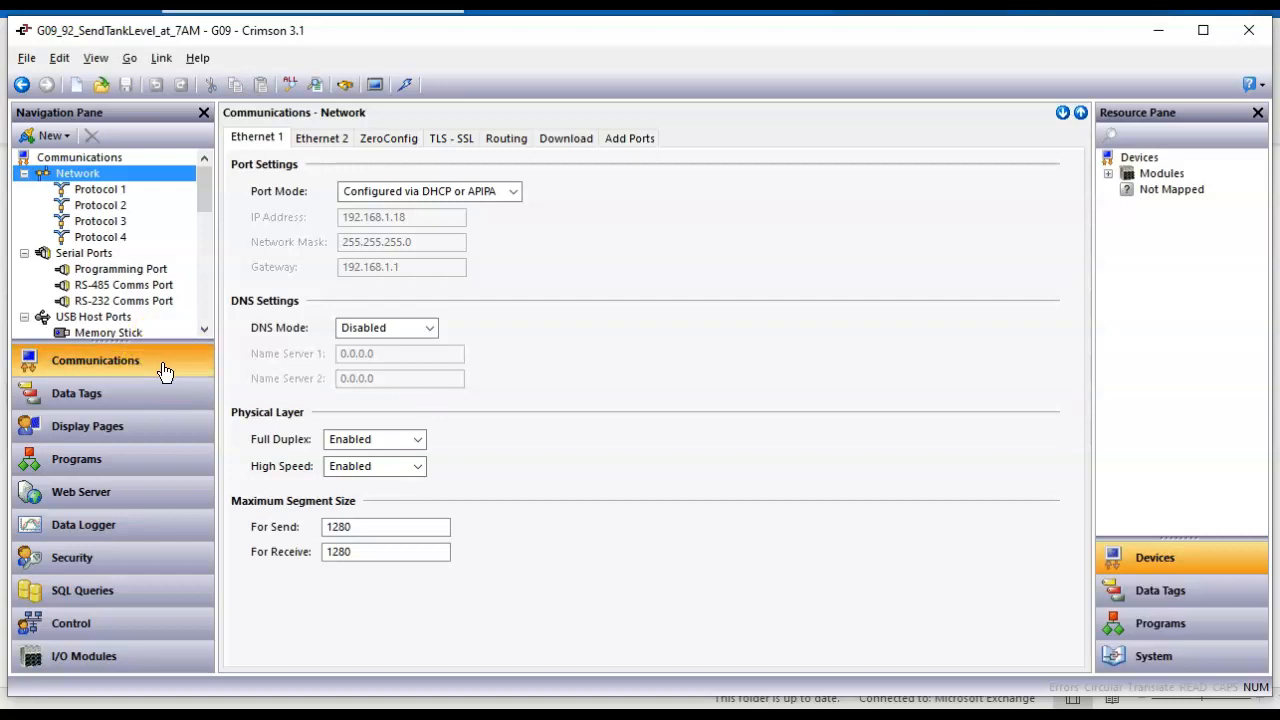
click(204, 330)
scroll(204, 335, down, 6)
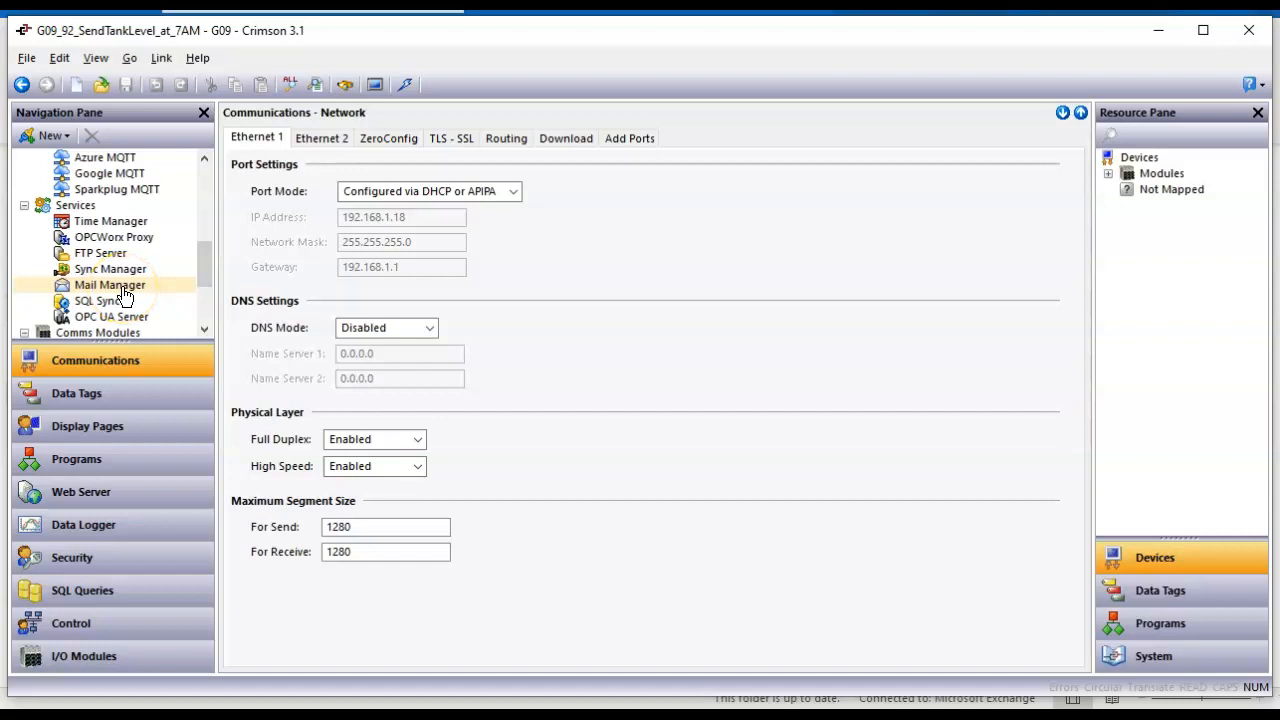
click(110, 286)
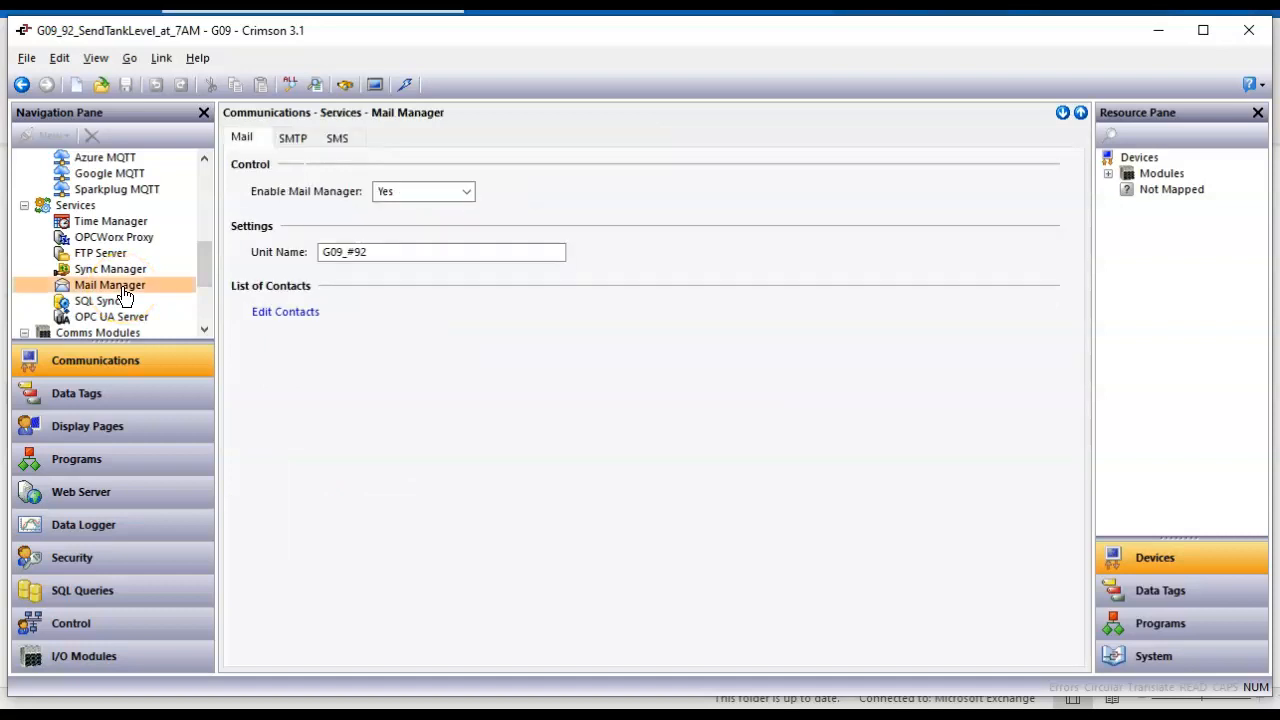
click(297, 142)
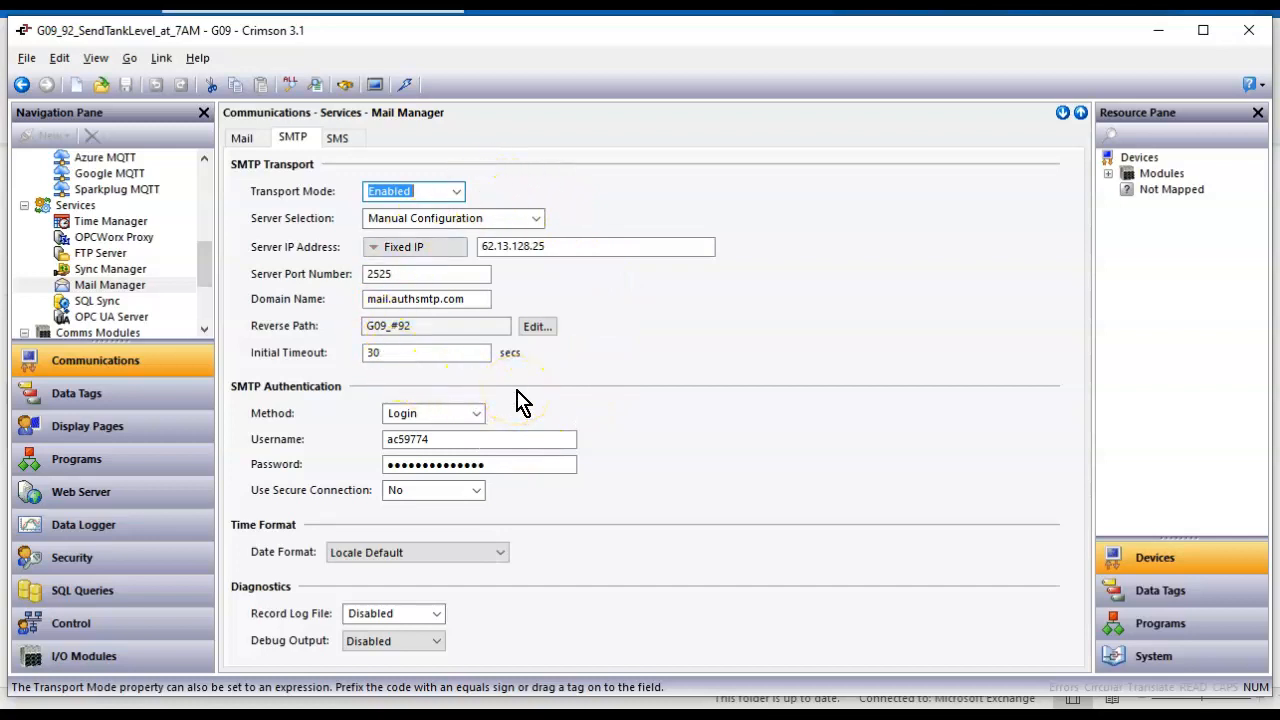
Review the recipients in the Mail Manager's list of contacts and close the list
click(238, 140)
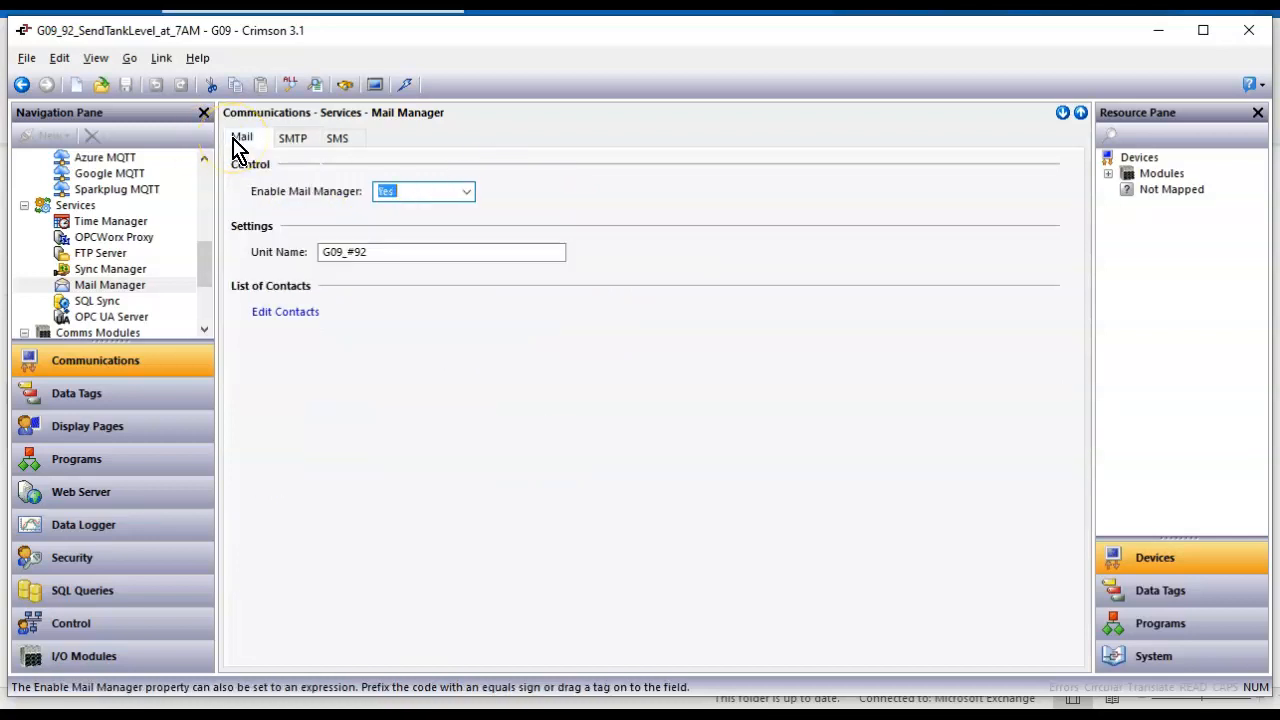
click(286, 314)
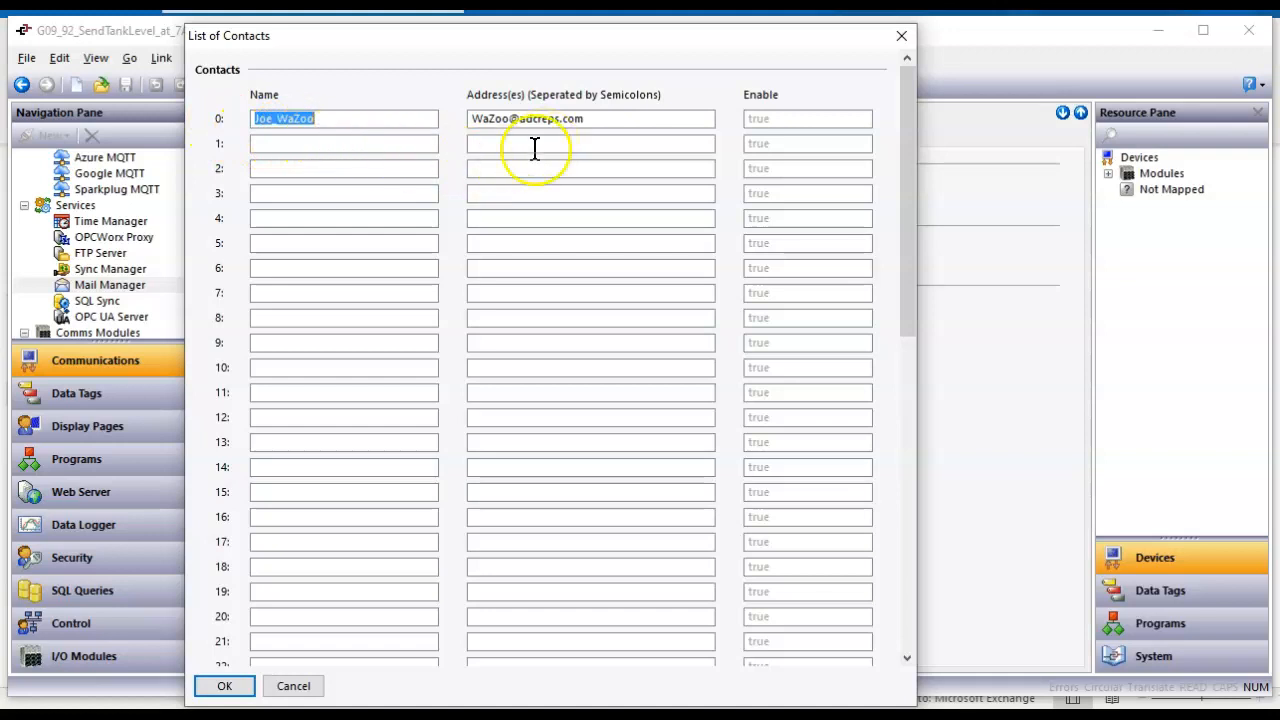
click(232, 685)
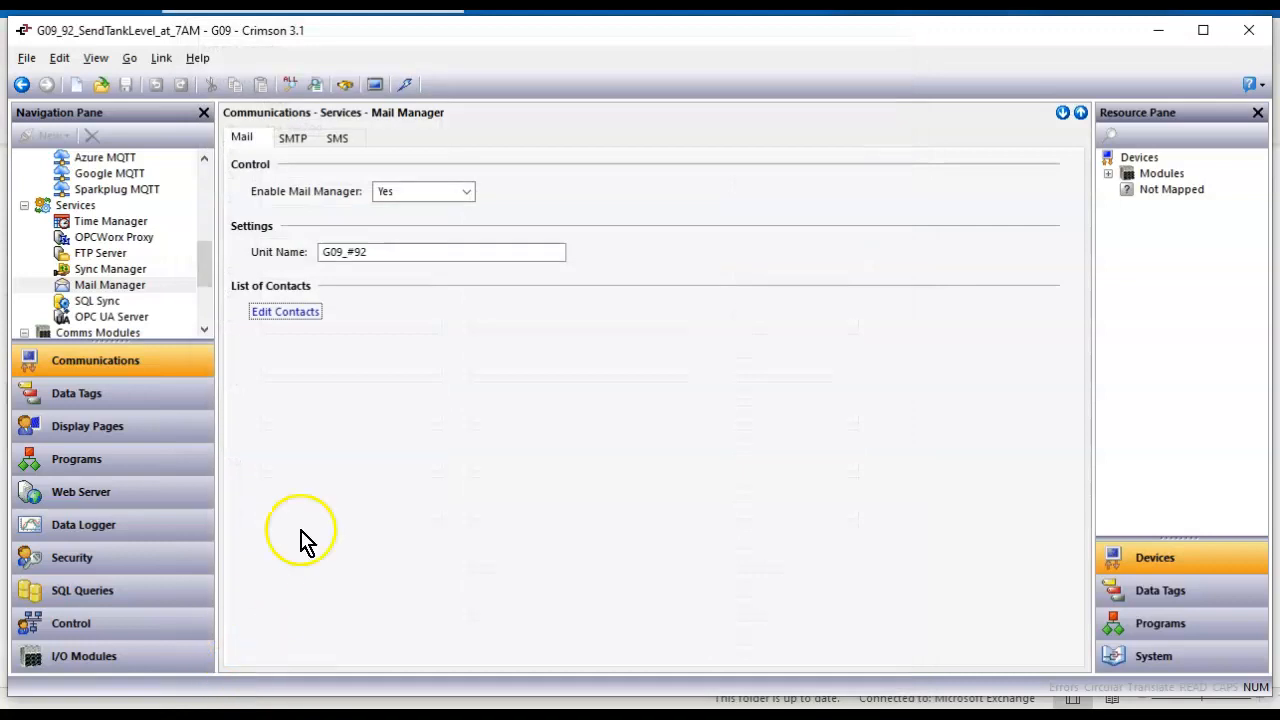
Create a new flag data tag after Seconds and name it TestMessage
click(197, 402)
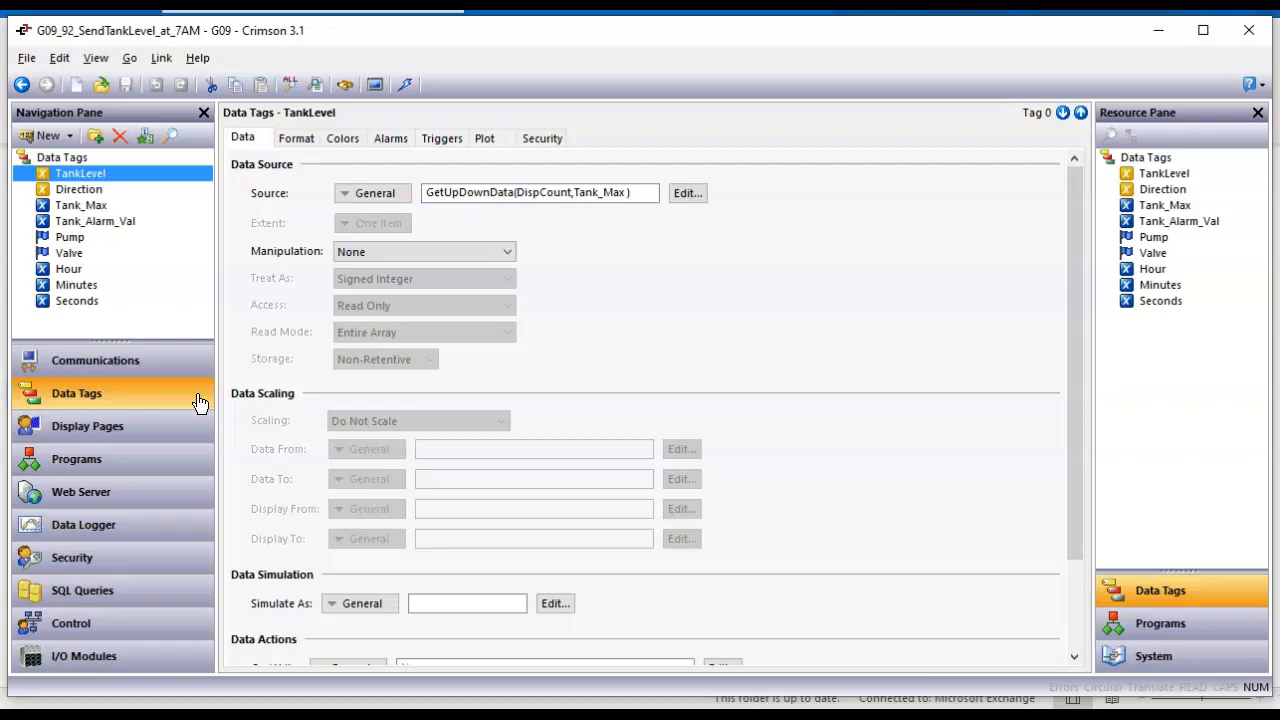
click(157, 301)
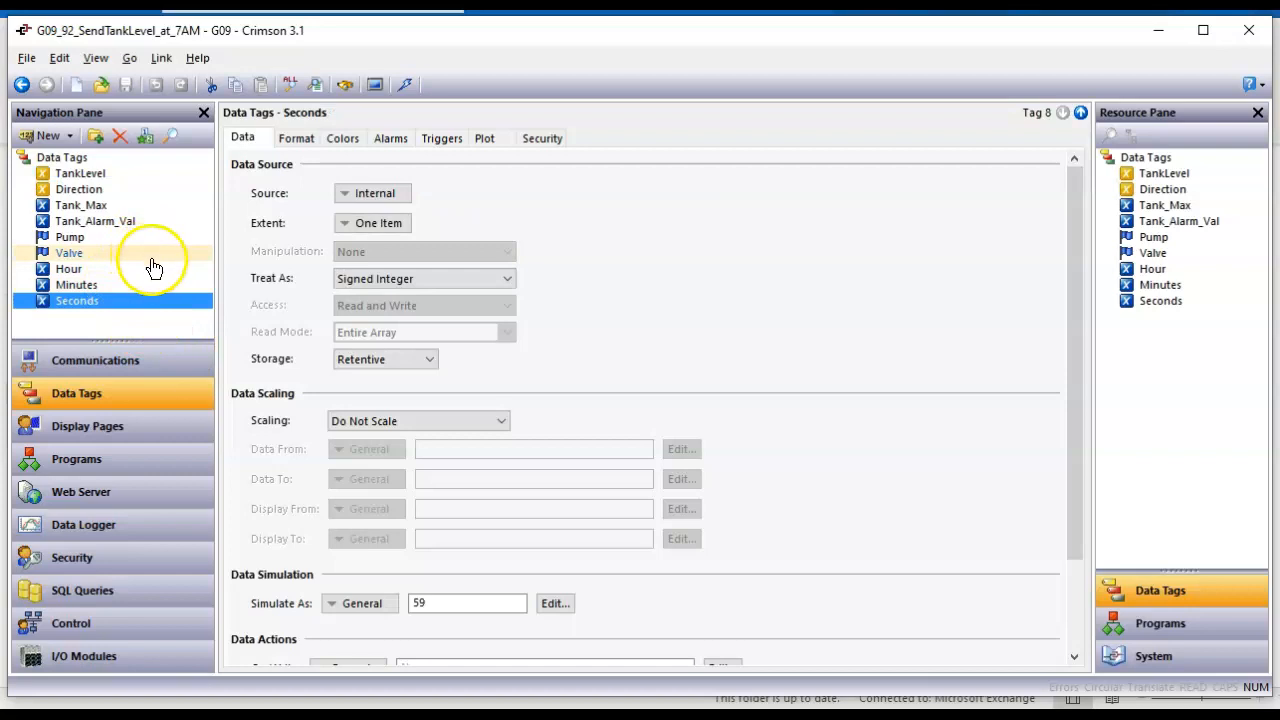
click(71, 136)
click(60, 178)
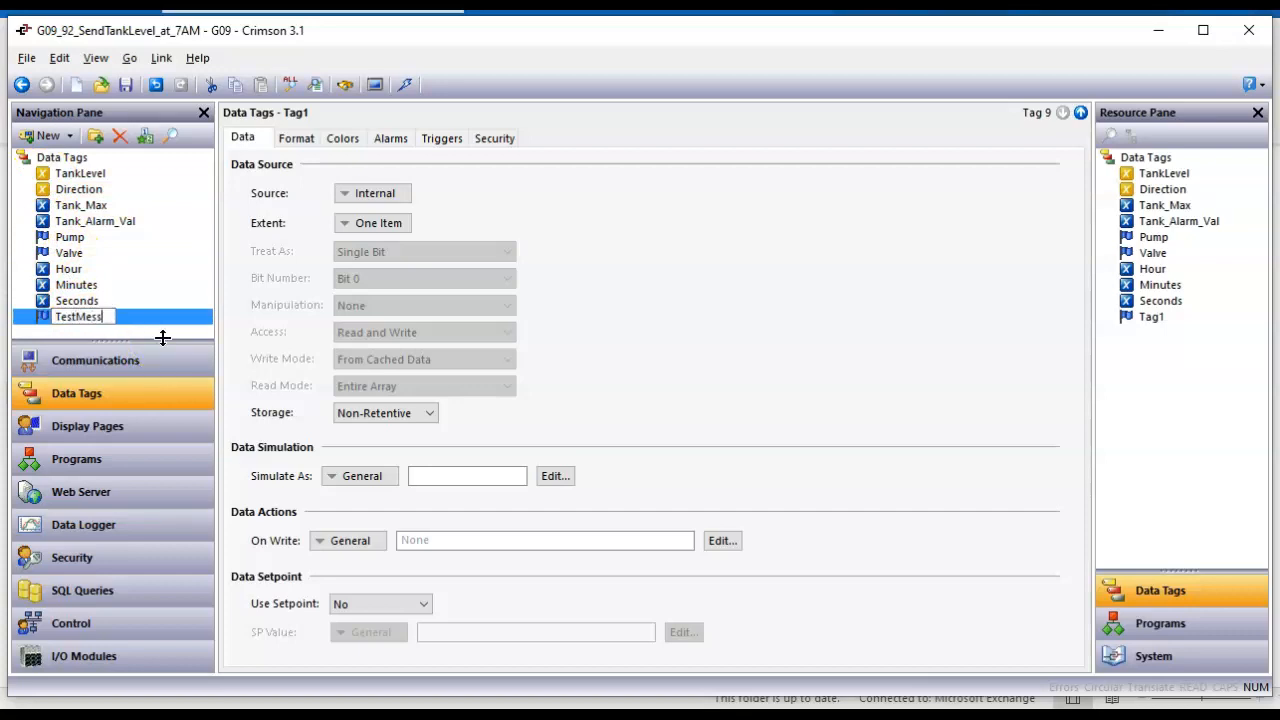
key(Return)
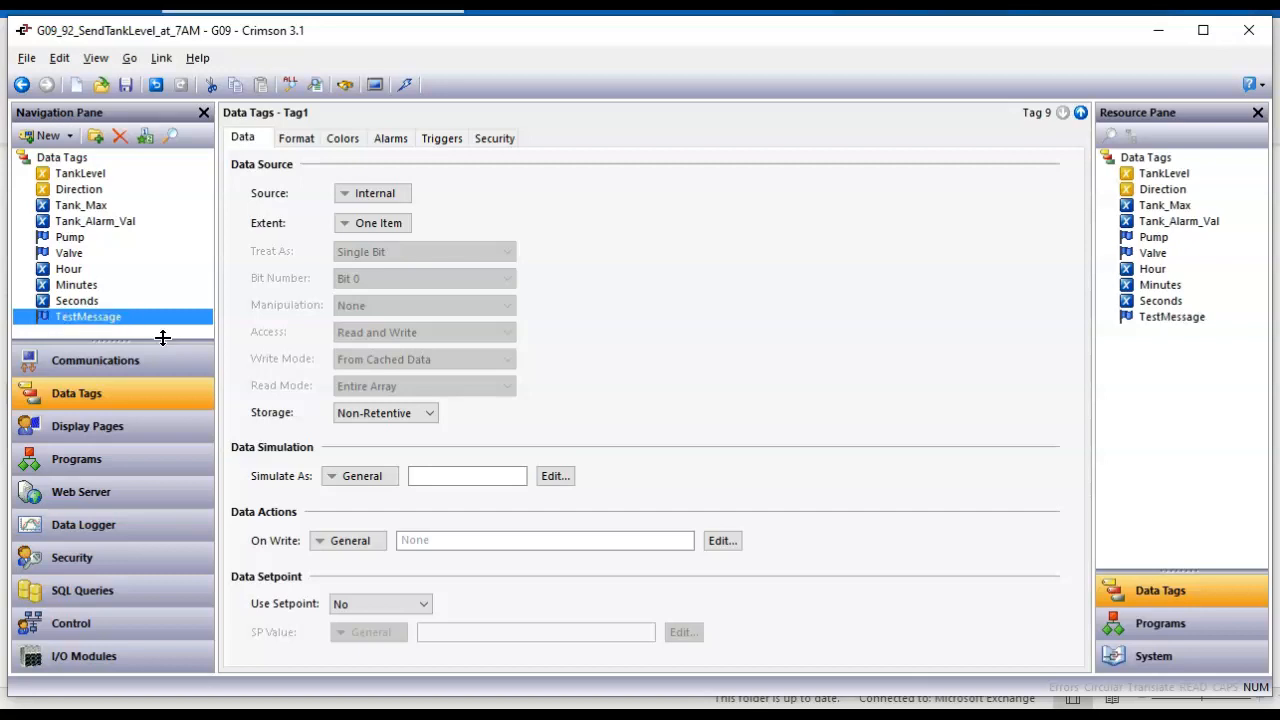
Set Trigger One of the TestMessage tag to the Active On mode
click(108, 318)
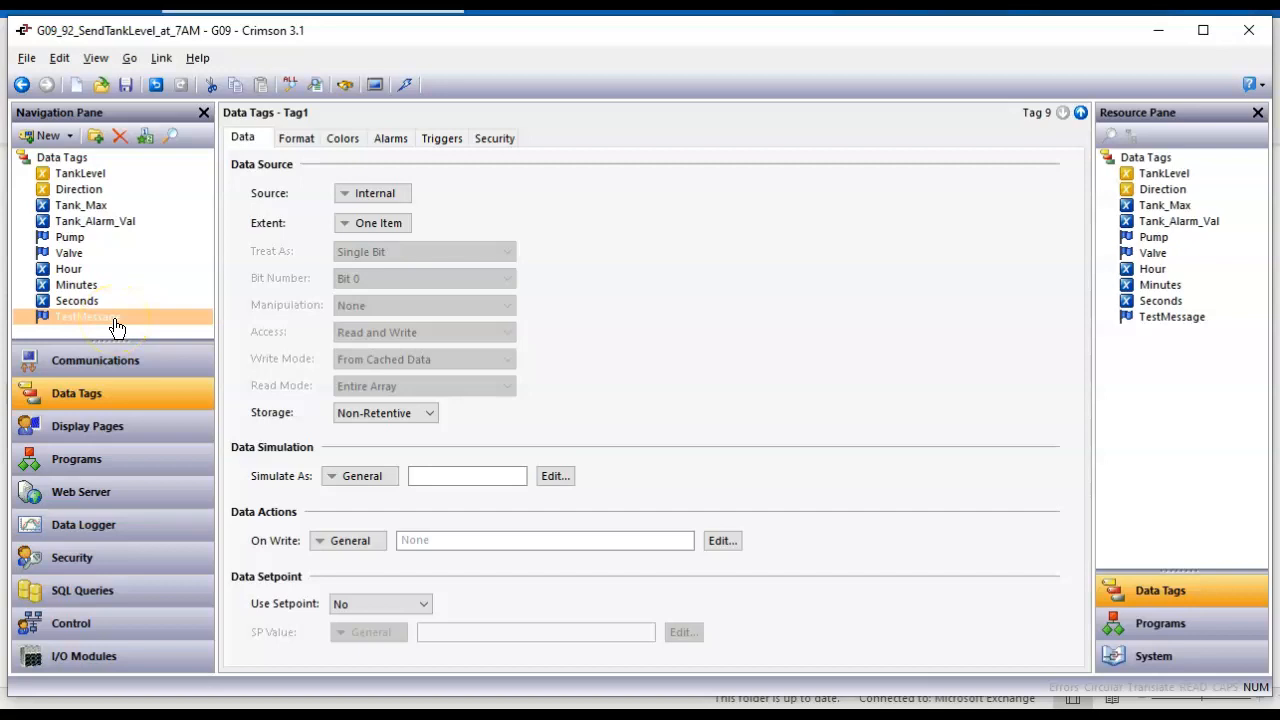
click(440, 150)
click(443, 192)
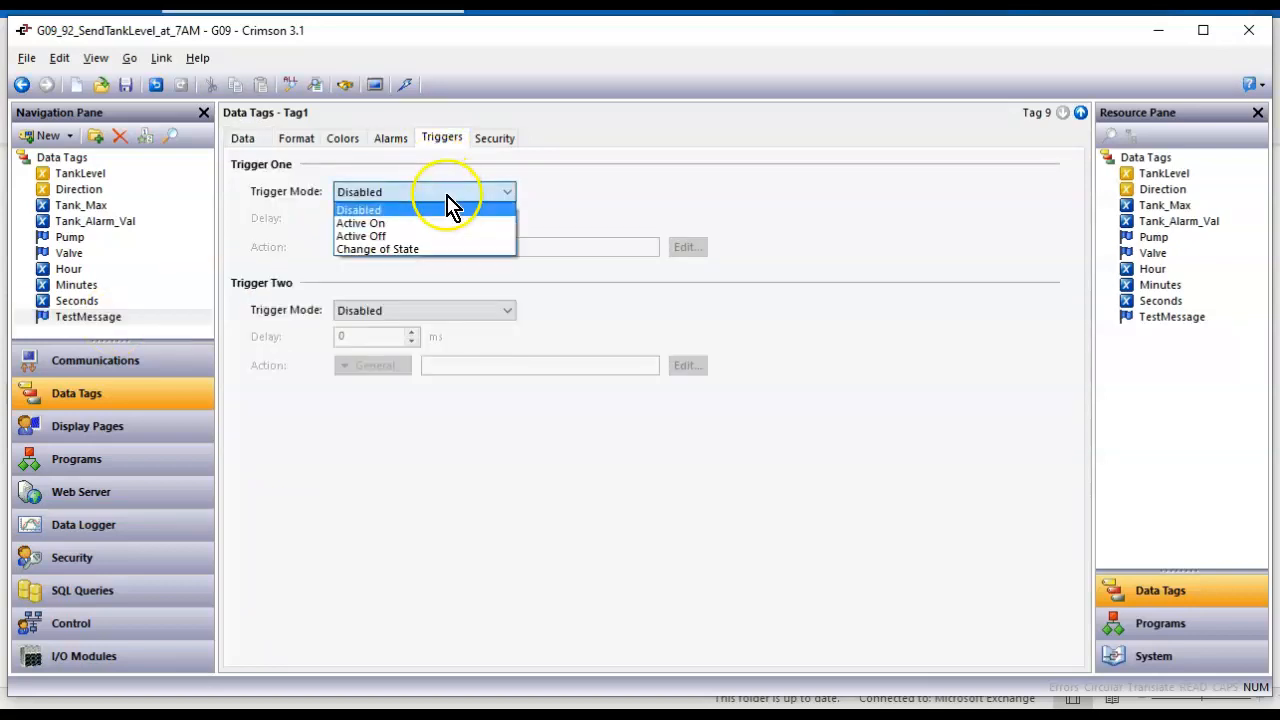
click(437, 224)
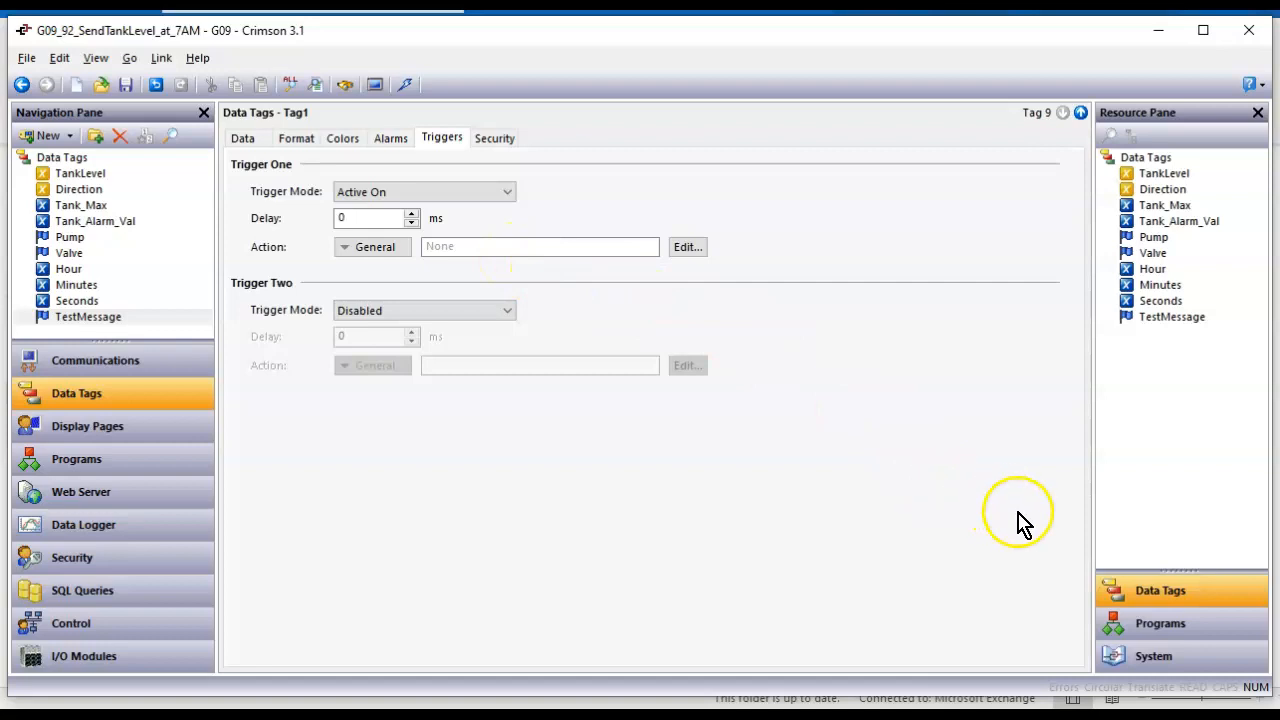
Find SendMail among the system's Mail functions and read its reference page for the arguments and example
click(1165, 670)
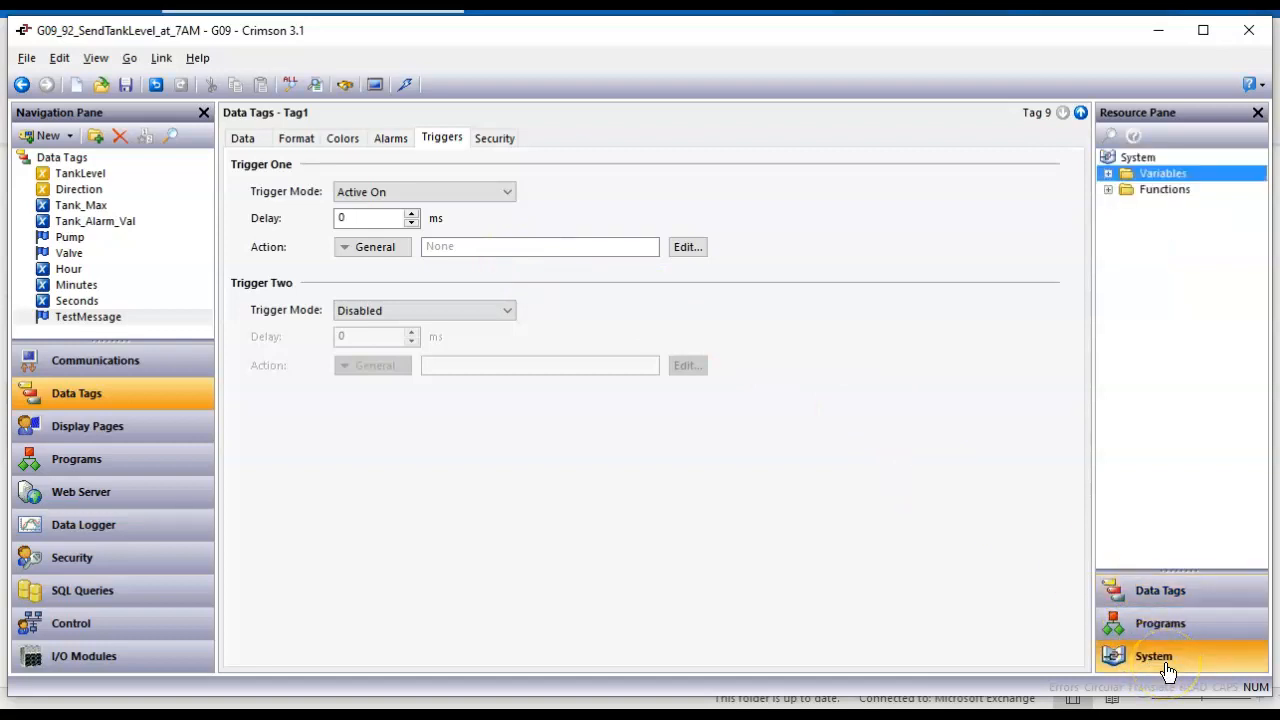
click(1109, 190)
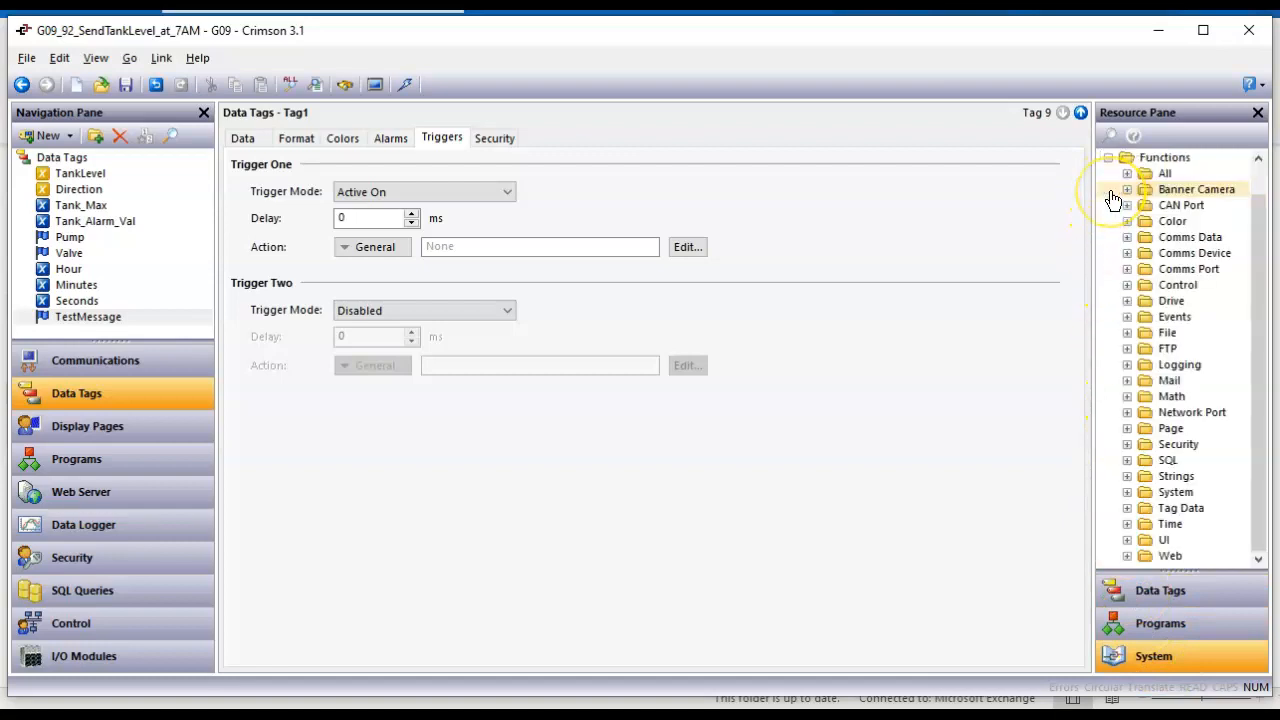
click(1128, 382)
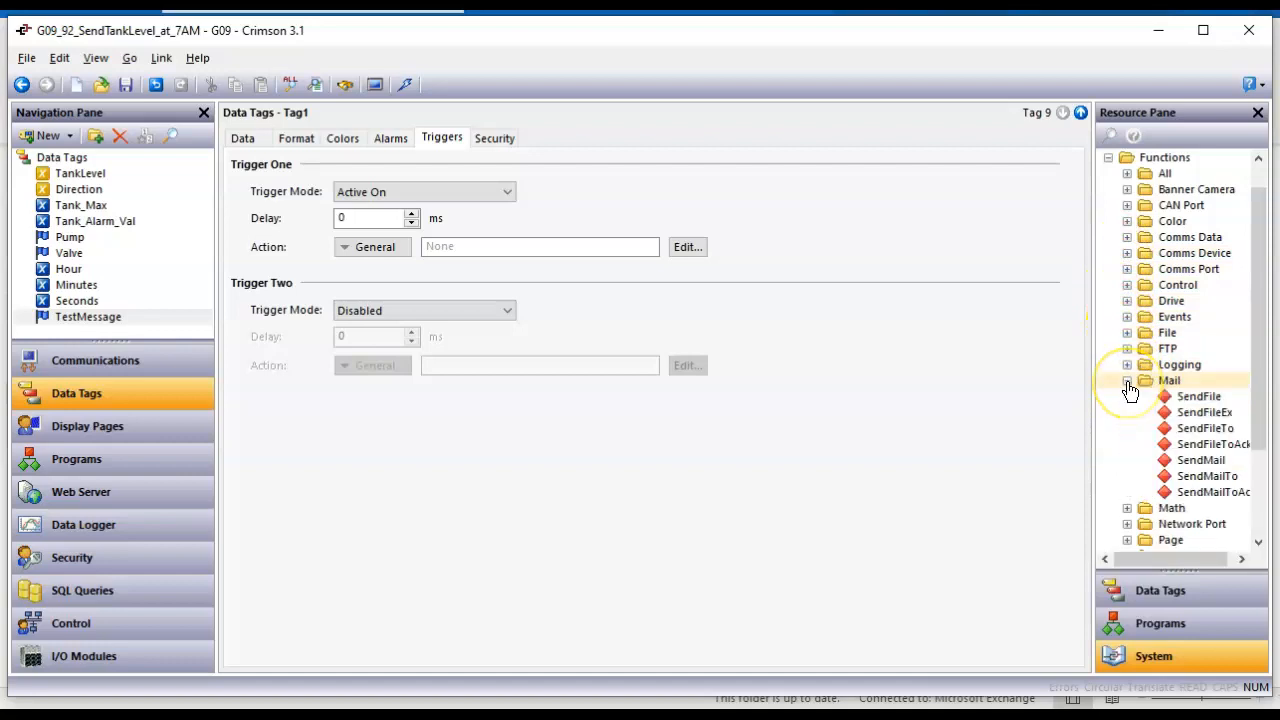
click(1184, 466)
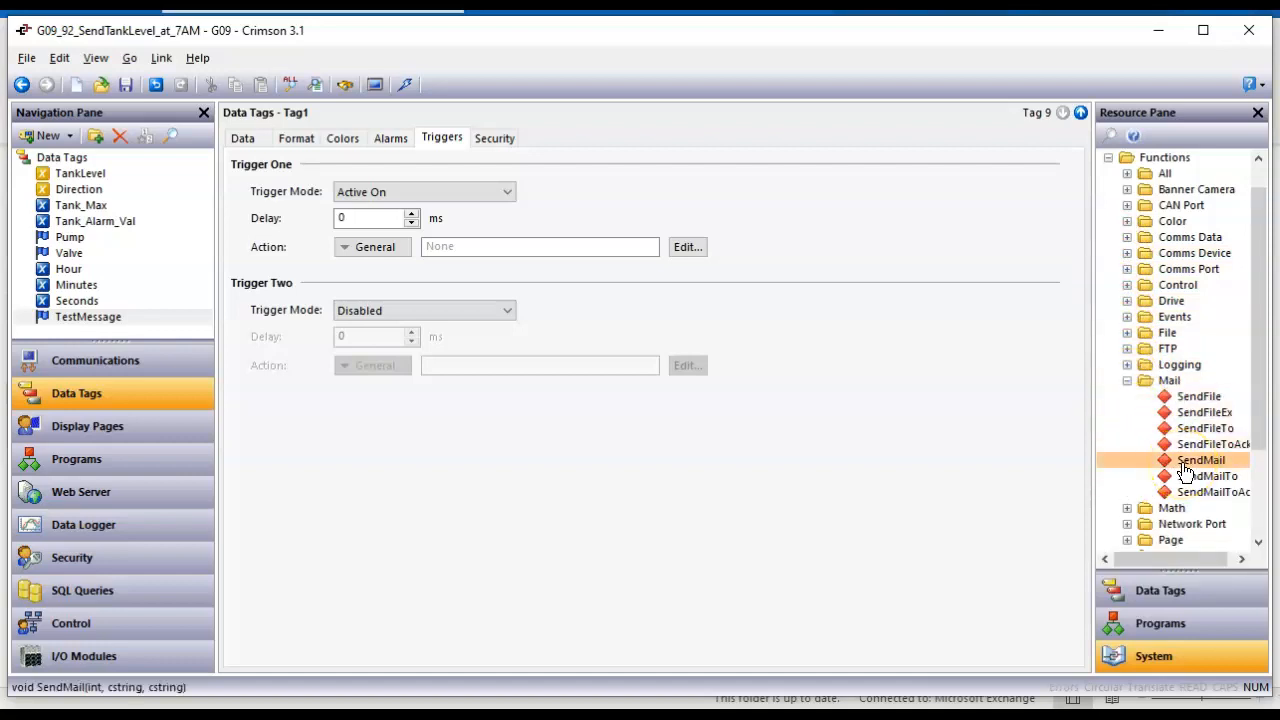
right_click(1184, 470)
click(1192, 476)
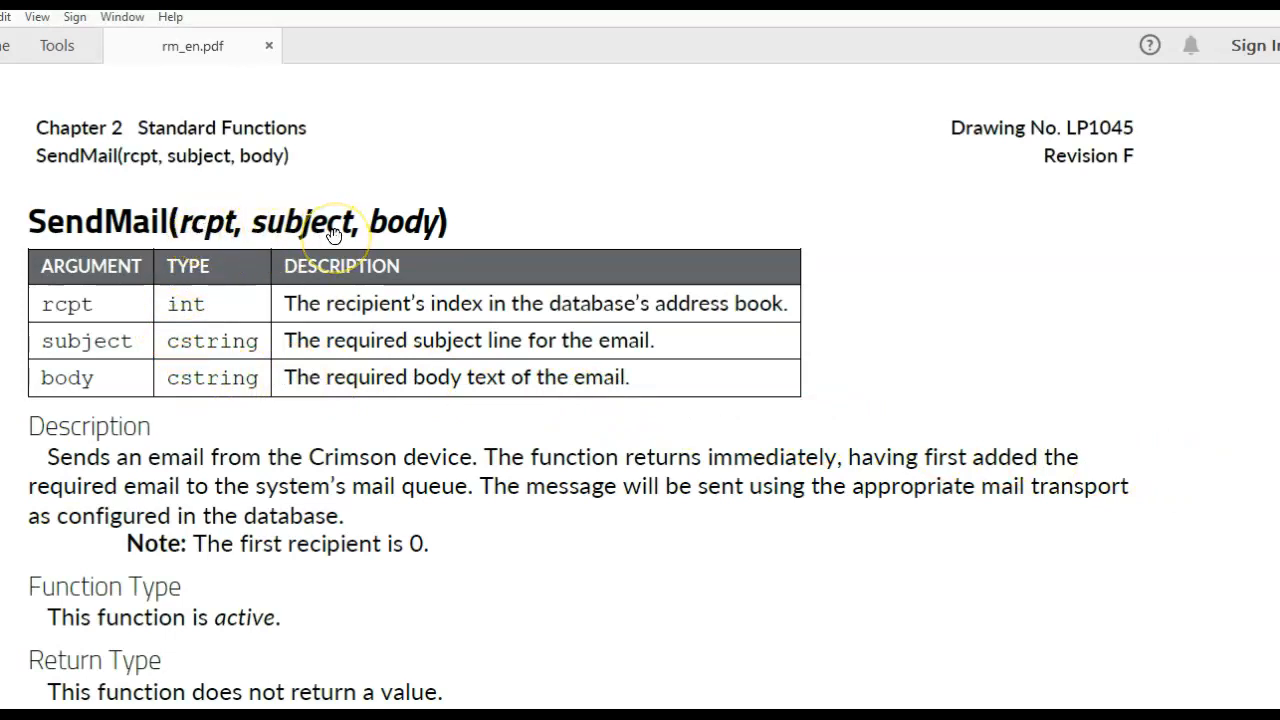
scroll(526, 526, down, 5)
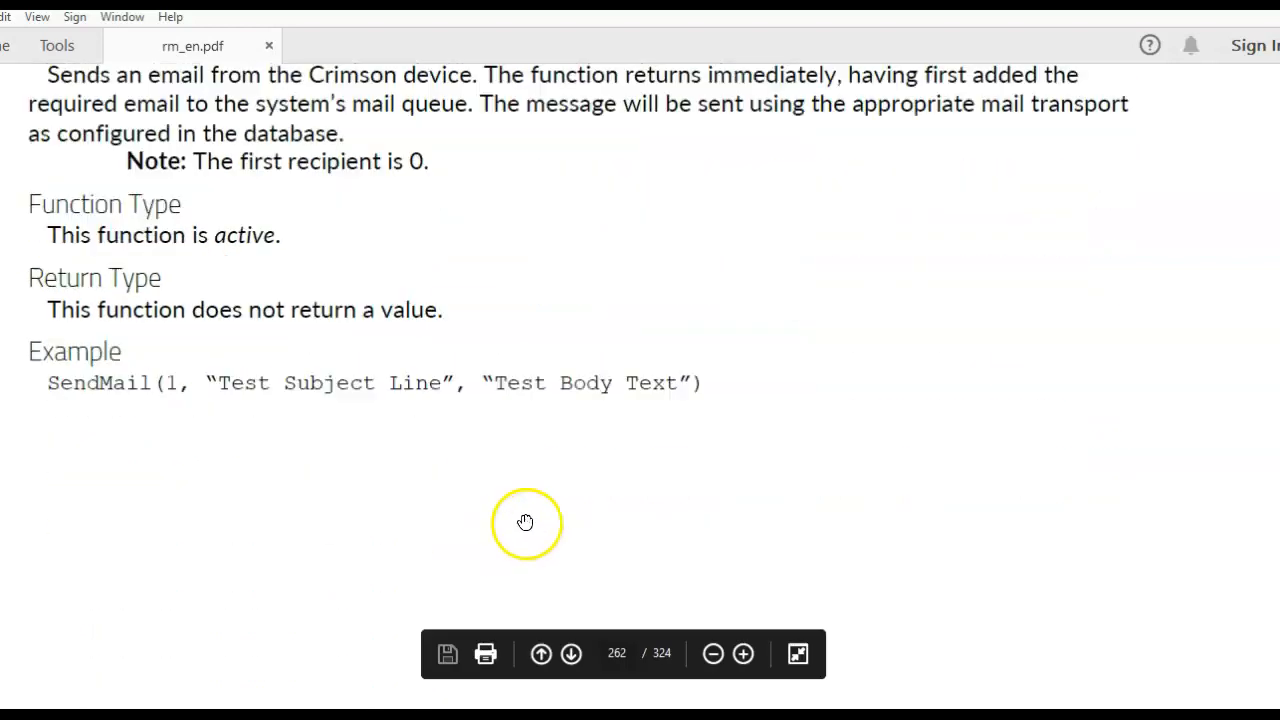
scroll(700, 300, up, 3)
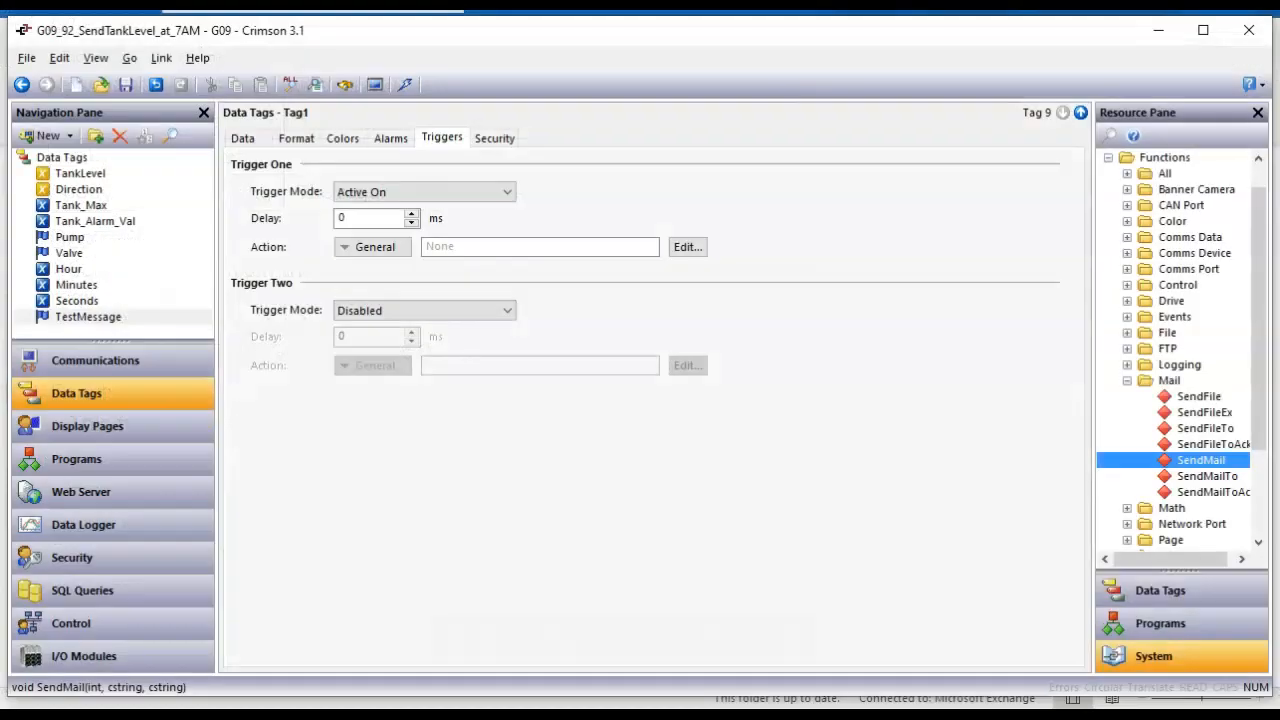
Set the Trigger One action of TestMessage to SendMail(0, "Test", "Body")
drag(1203, 470, 562, 248)
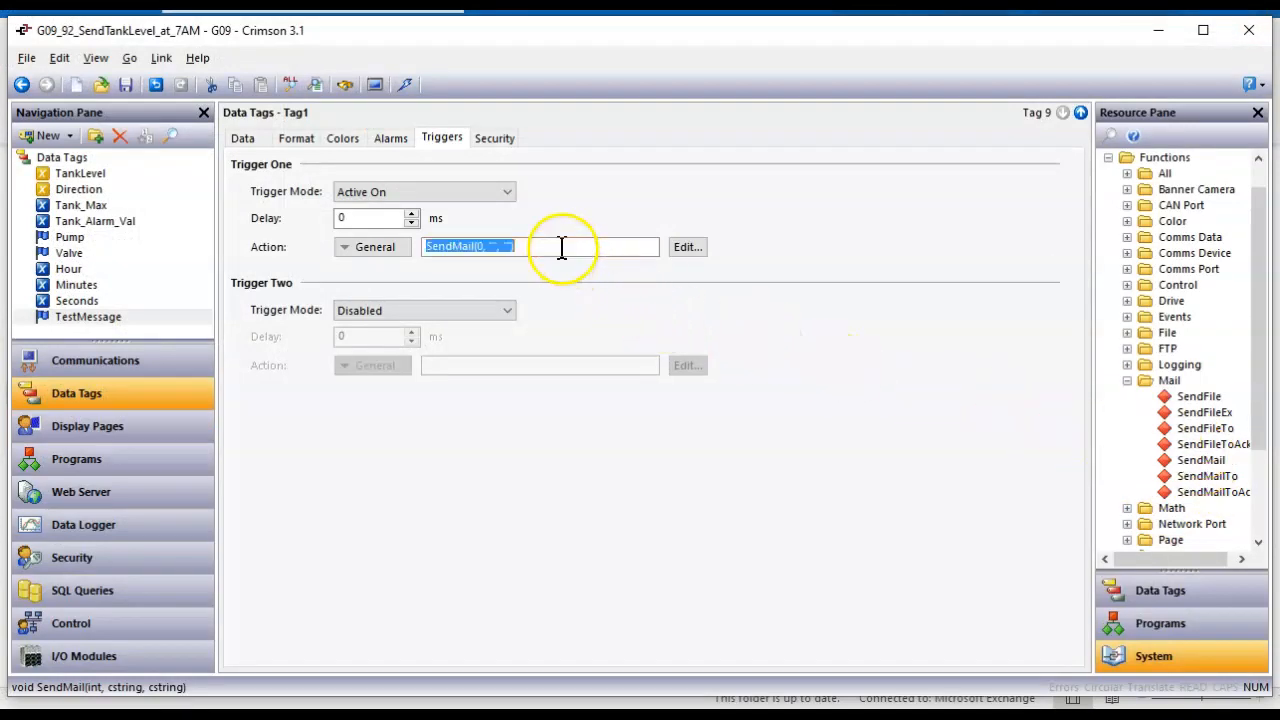
click(490, 256)
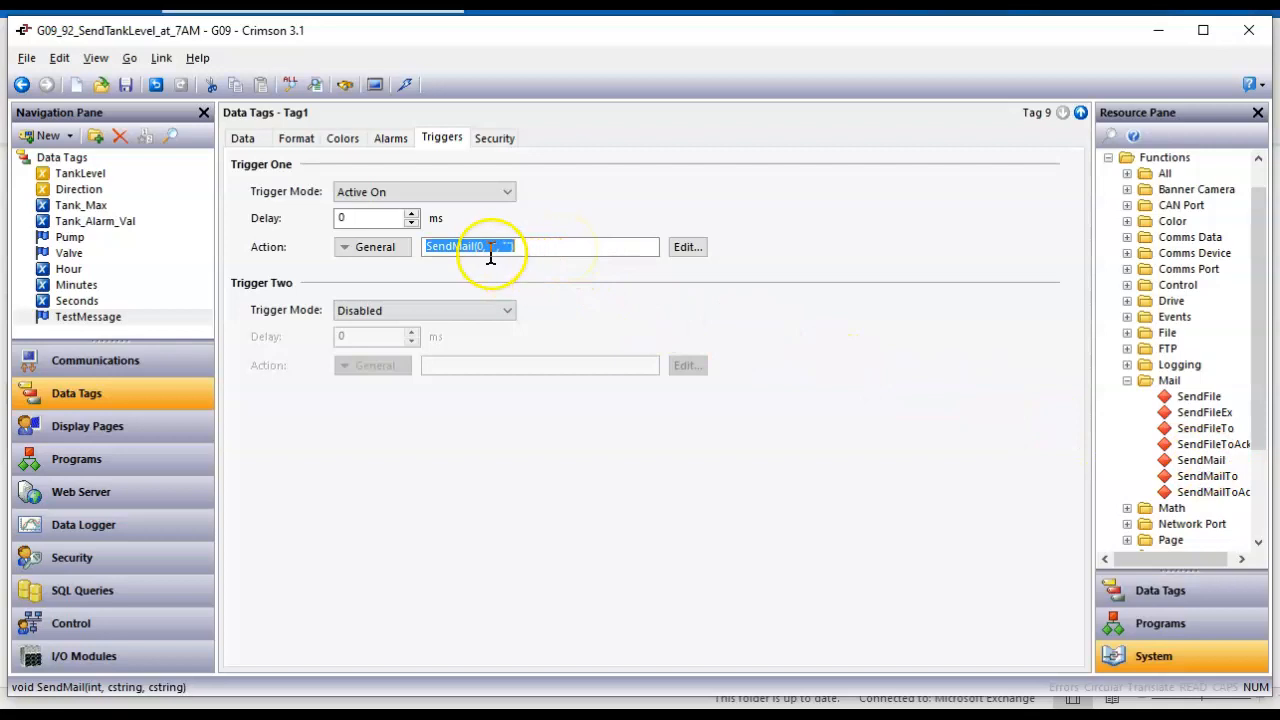
click(490, 256)
click(528, 246)
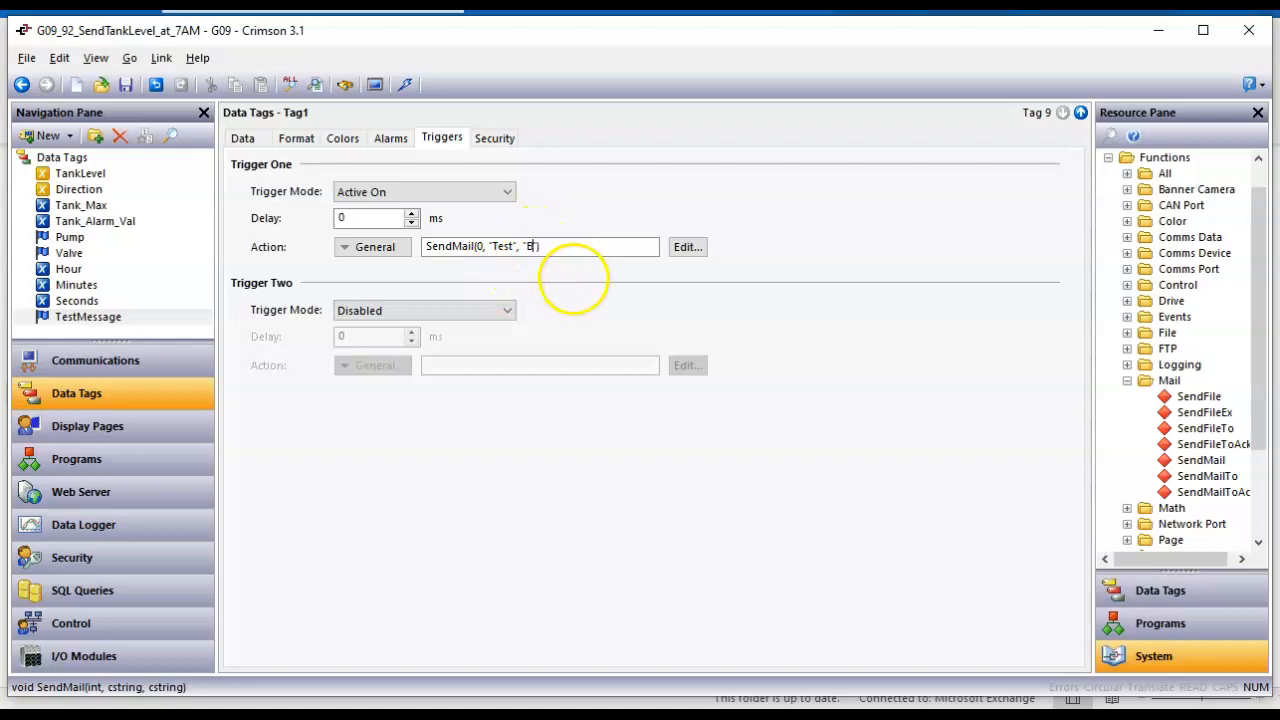
key(ctrl+a)
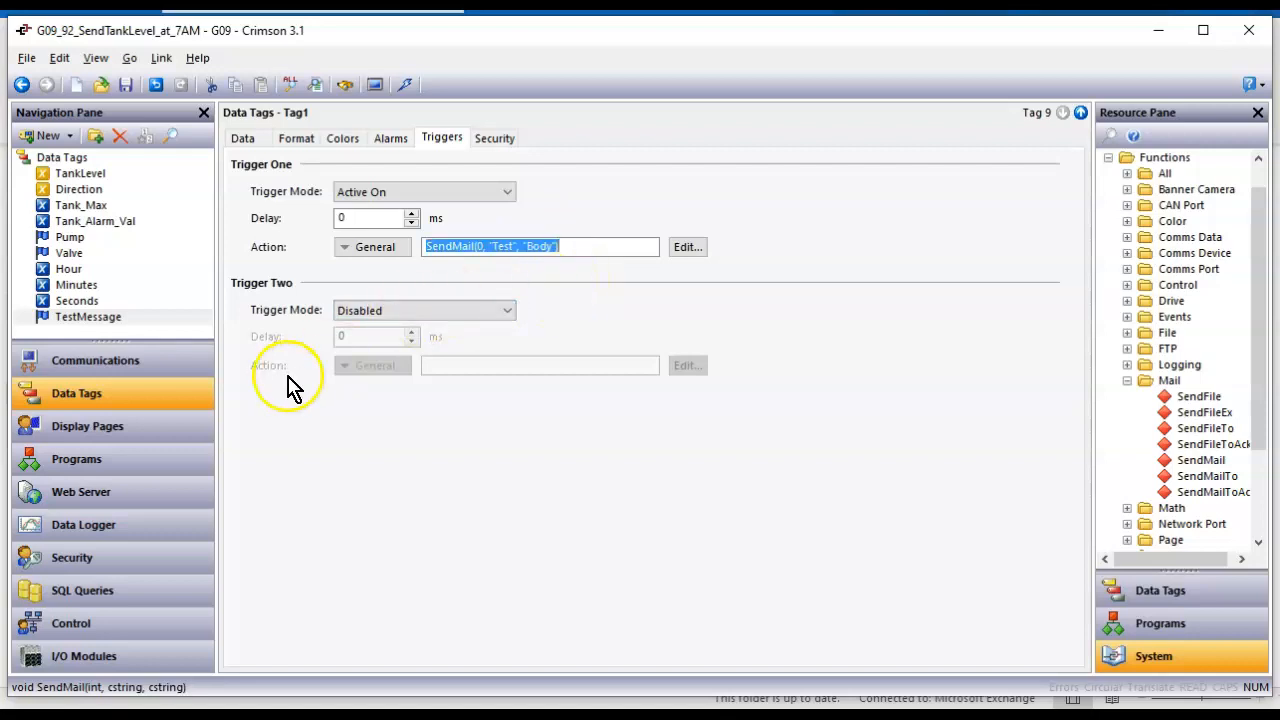
Place the TestMessage tag on the Main display page beside the Hour field with data entry enabled, and download the database to the device
click(172, 438)
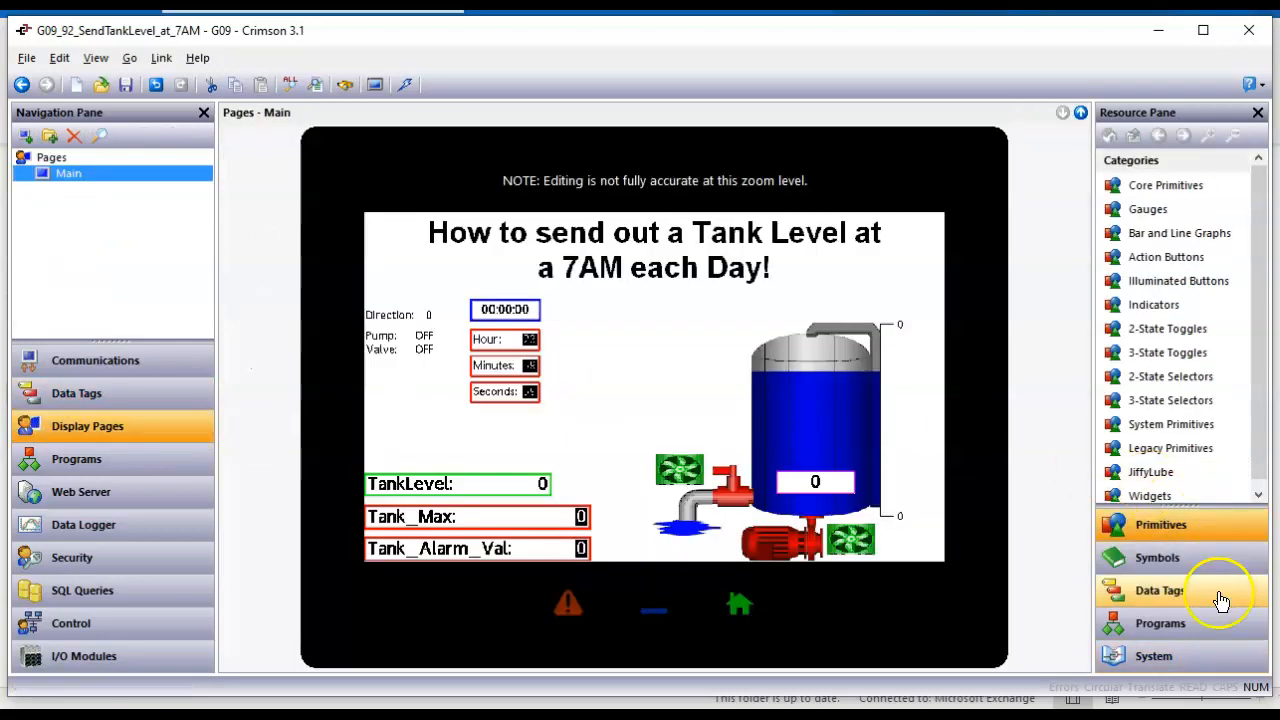
click(1201, 596)
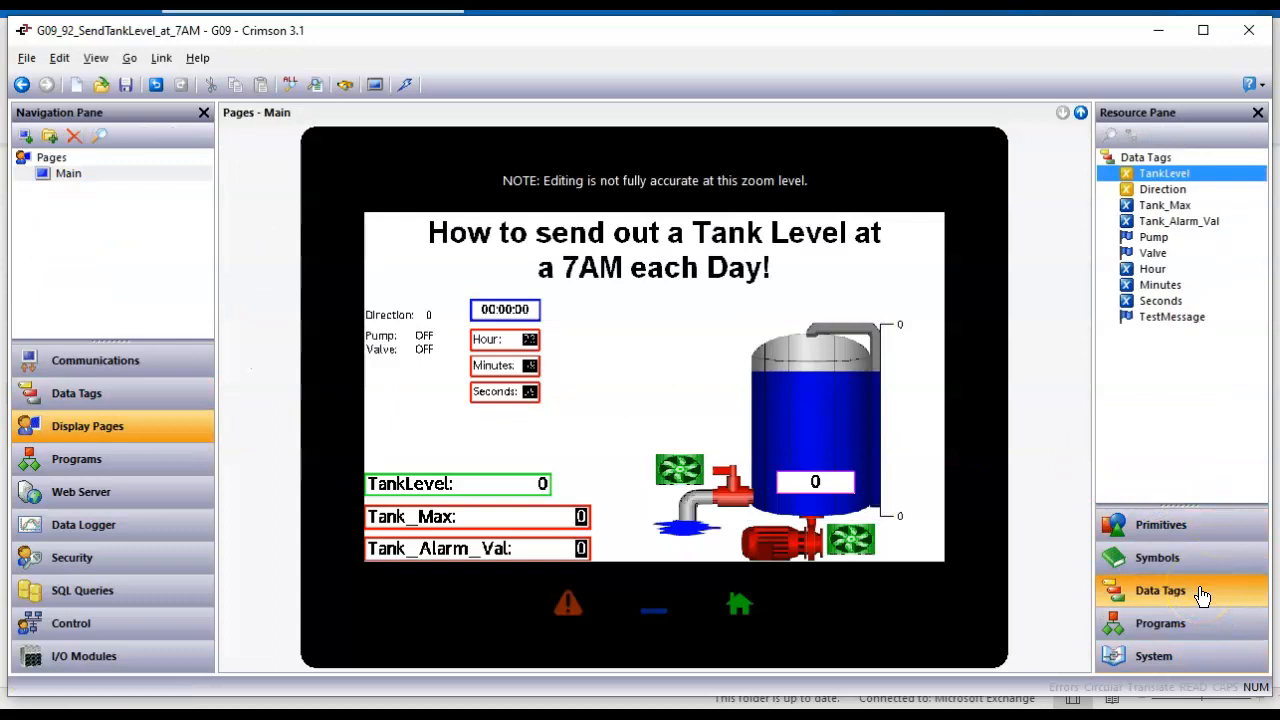
drag(1194, 317, 634, 337)
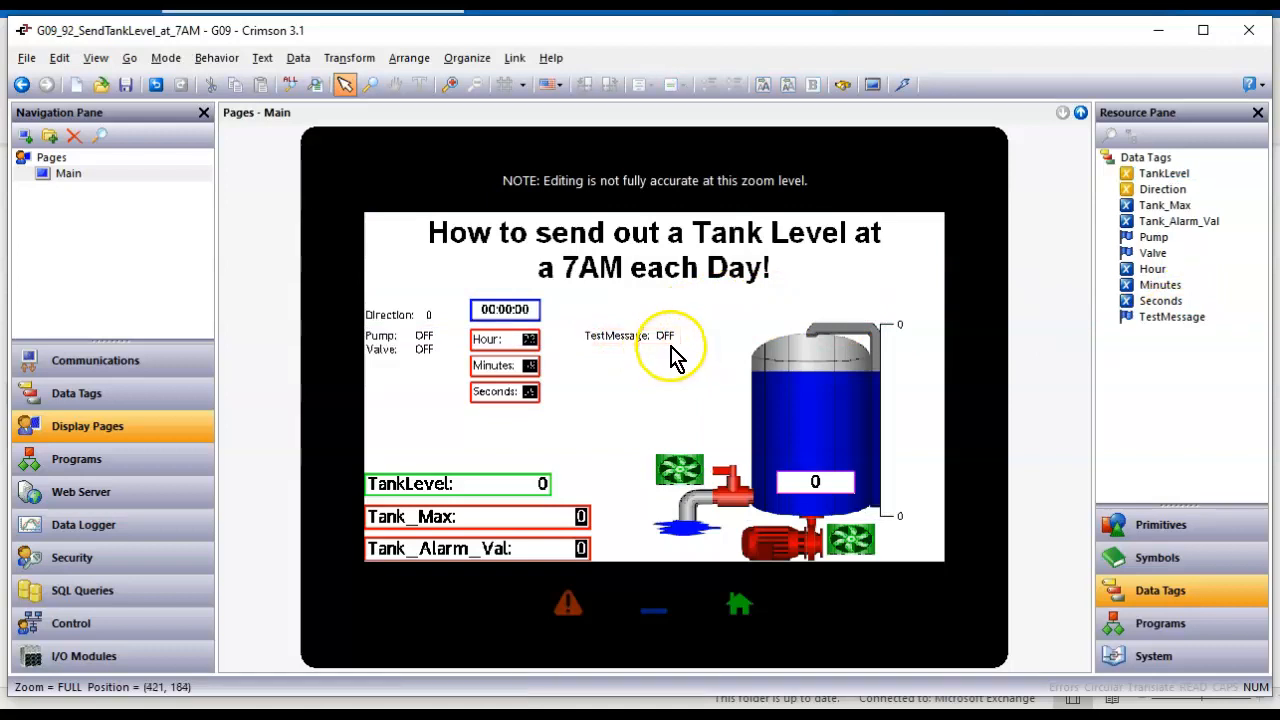
mouse_move(697, 337)
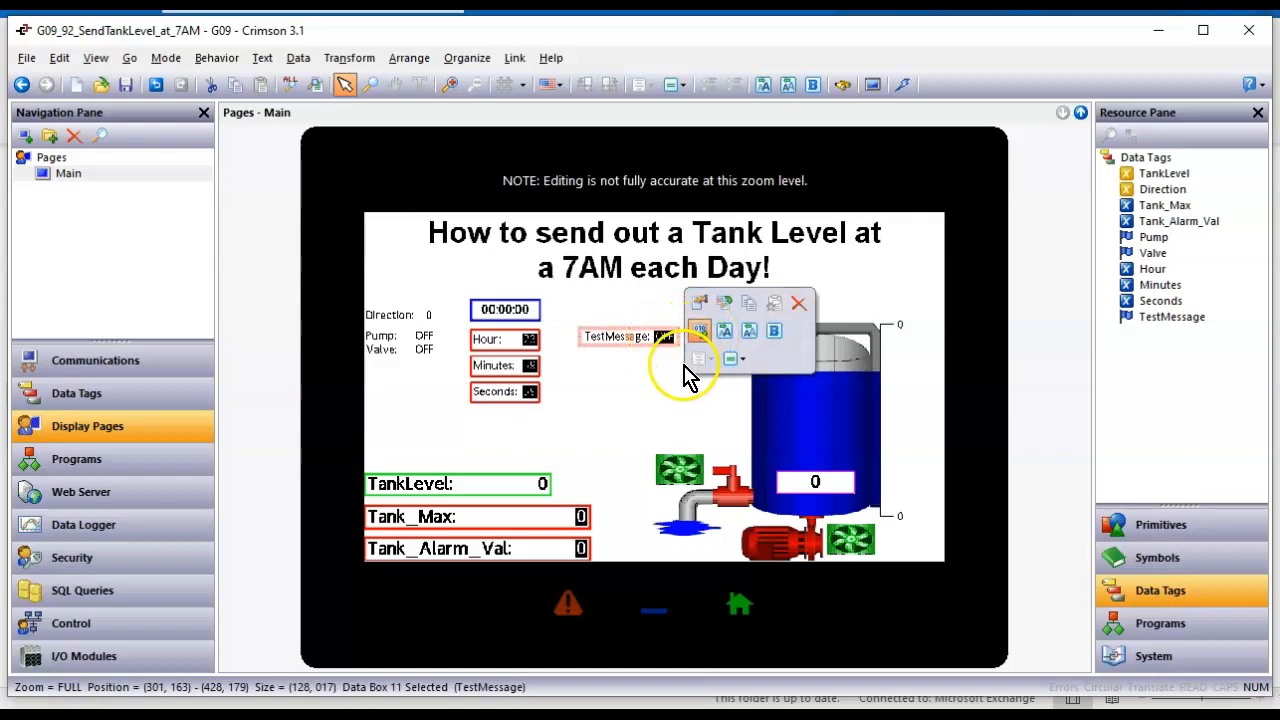
click(676, 352)
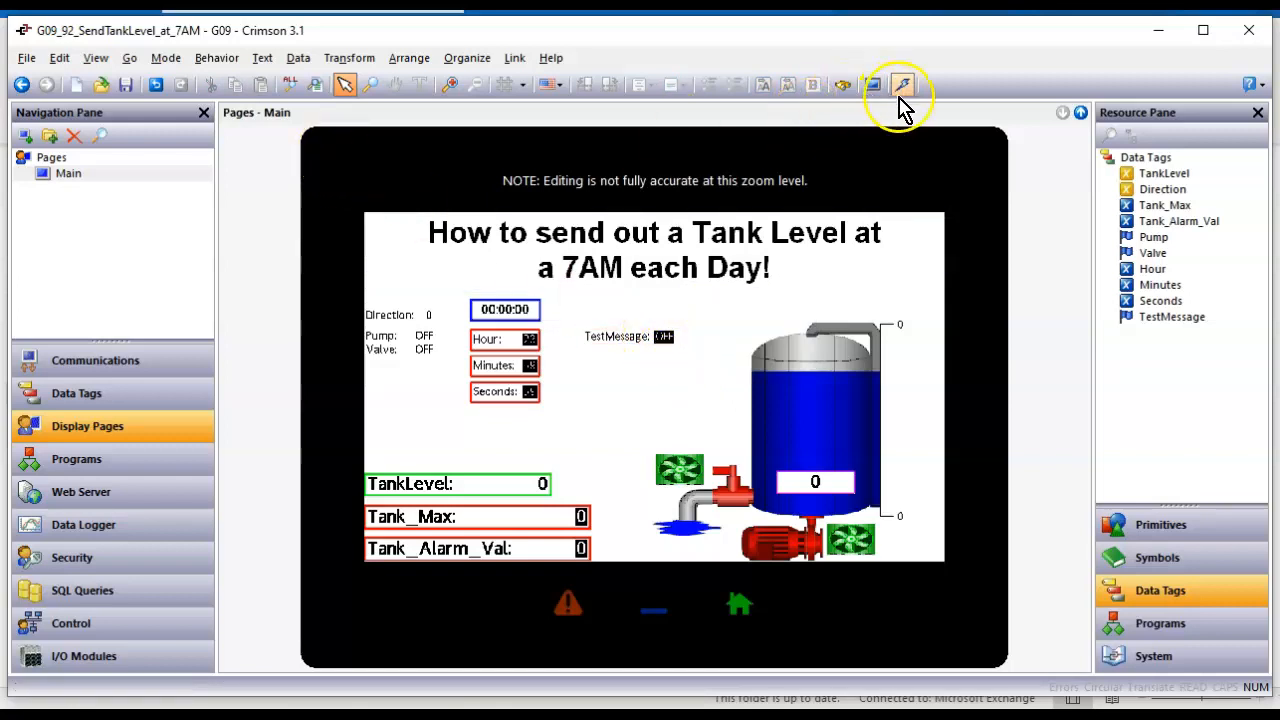
click(900, 88)
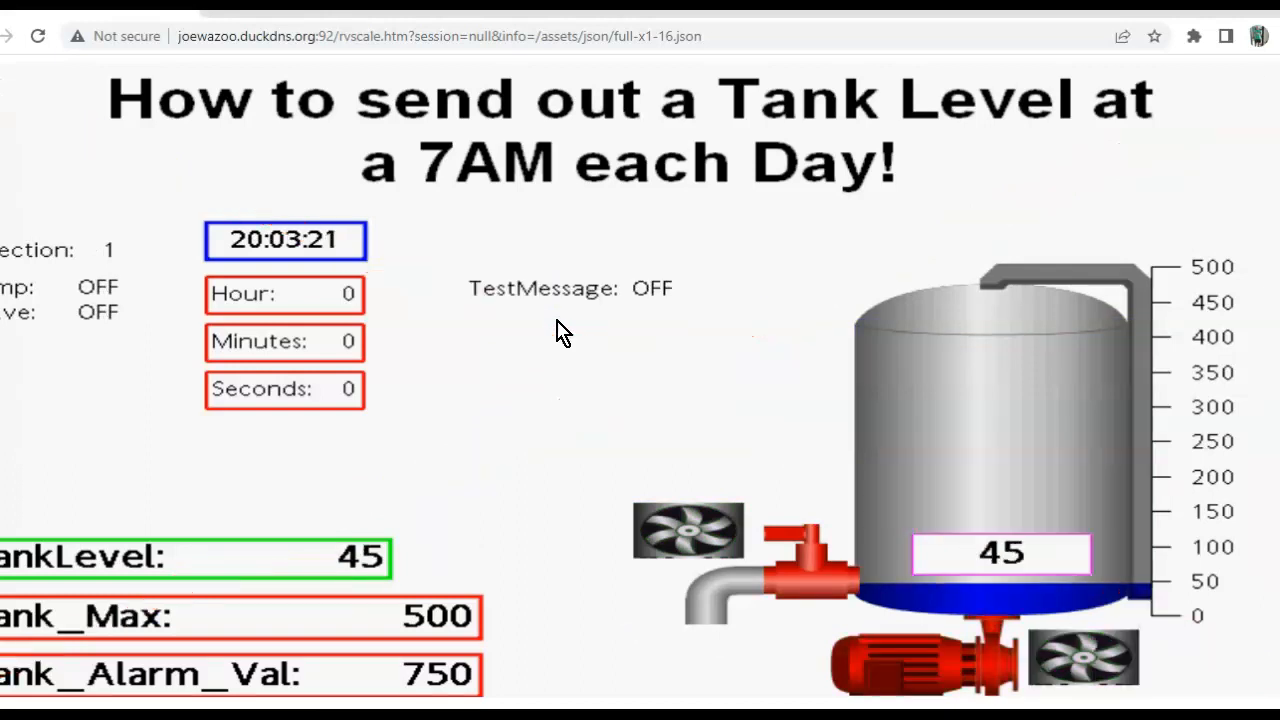
Check the HMI_Messages mail folder in Outlook, and set TestMessage to ON on the HMI's web page
click(648, 290)
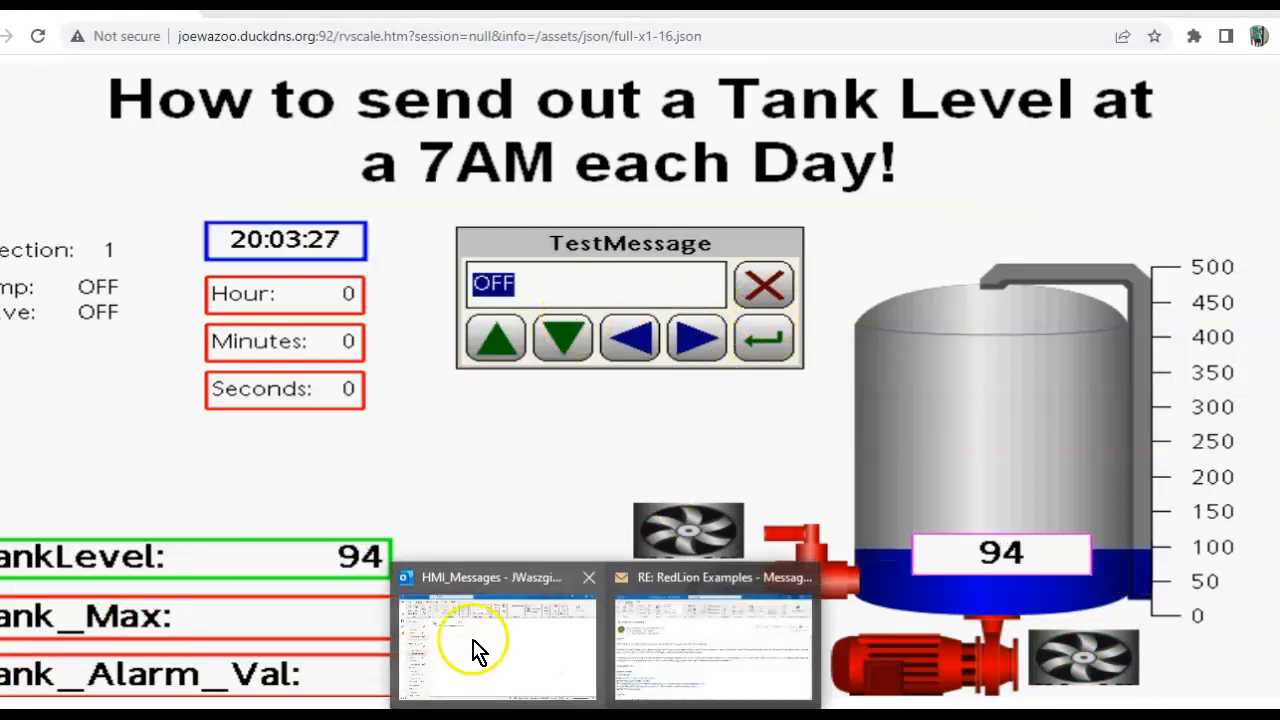
click(471, 651)
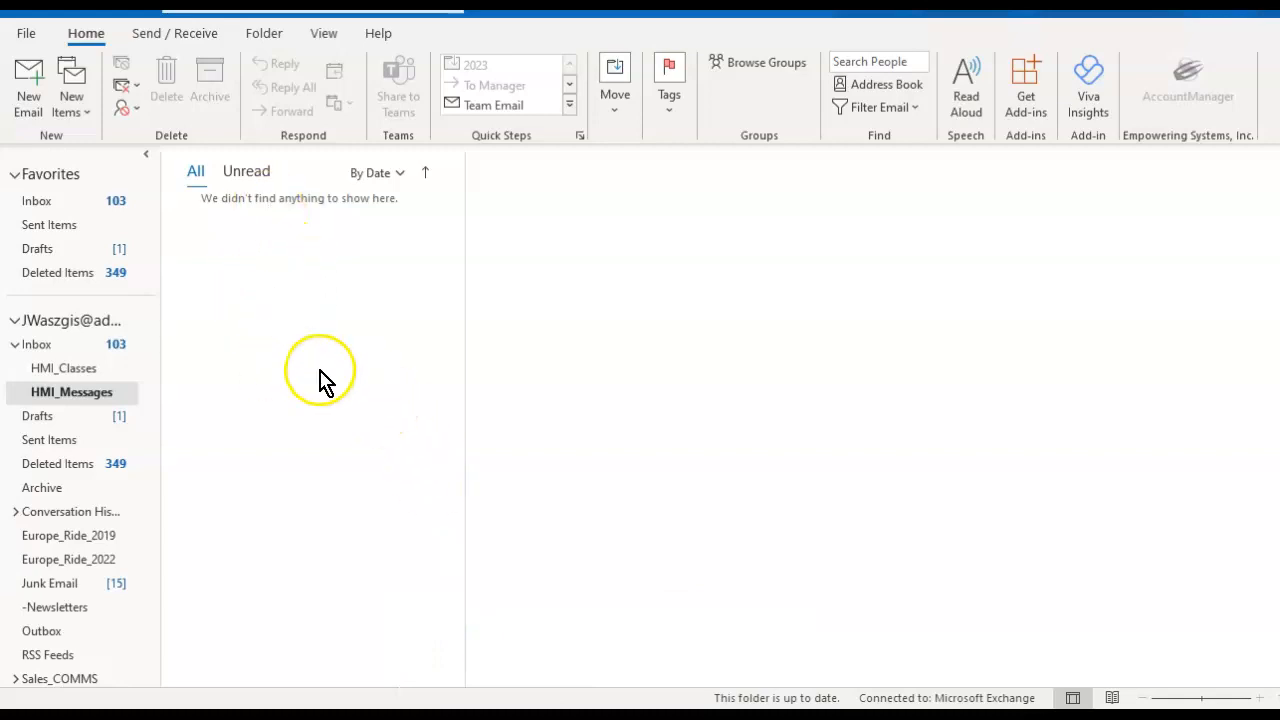
key(alt+Tab)
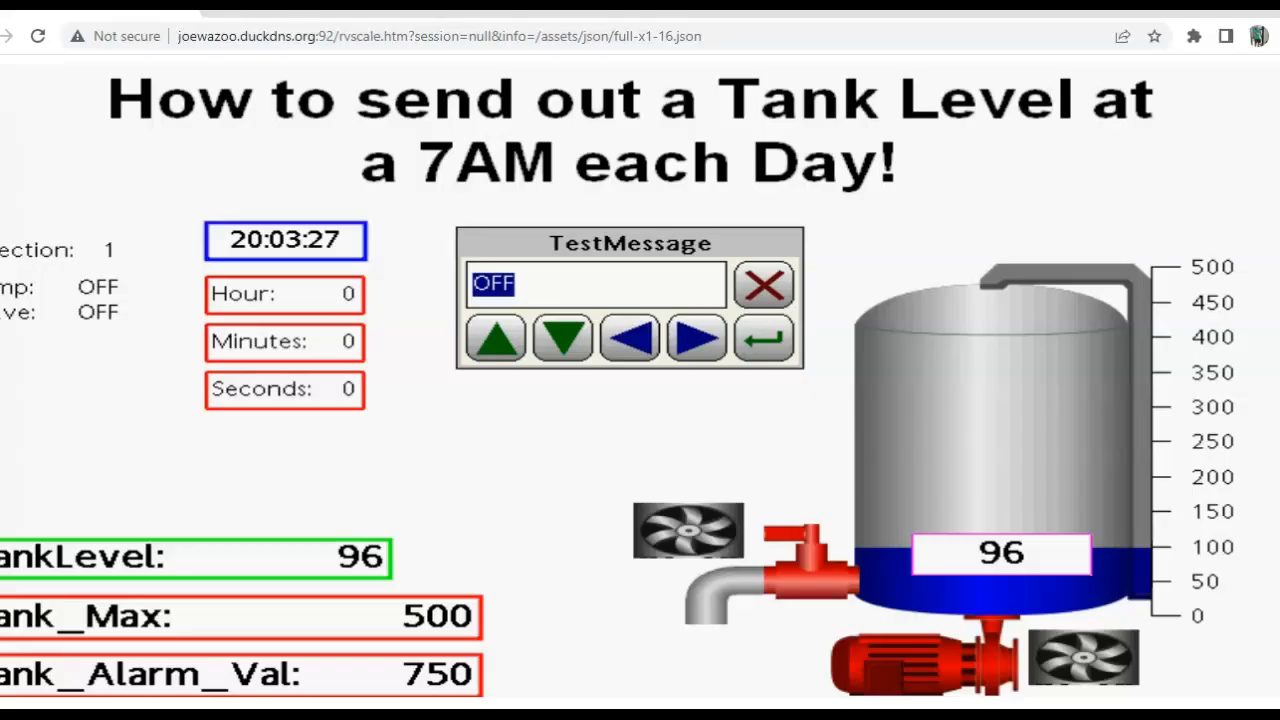
click(491, 337)
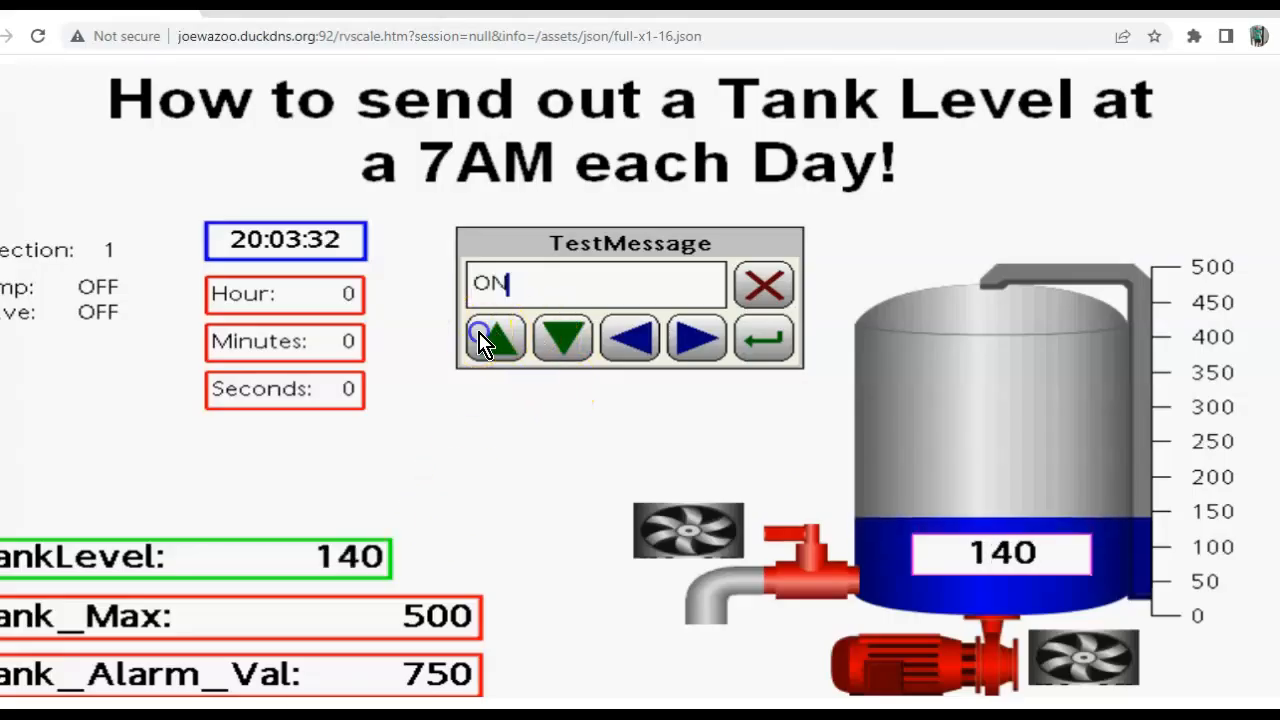
click(764, 341)
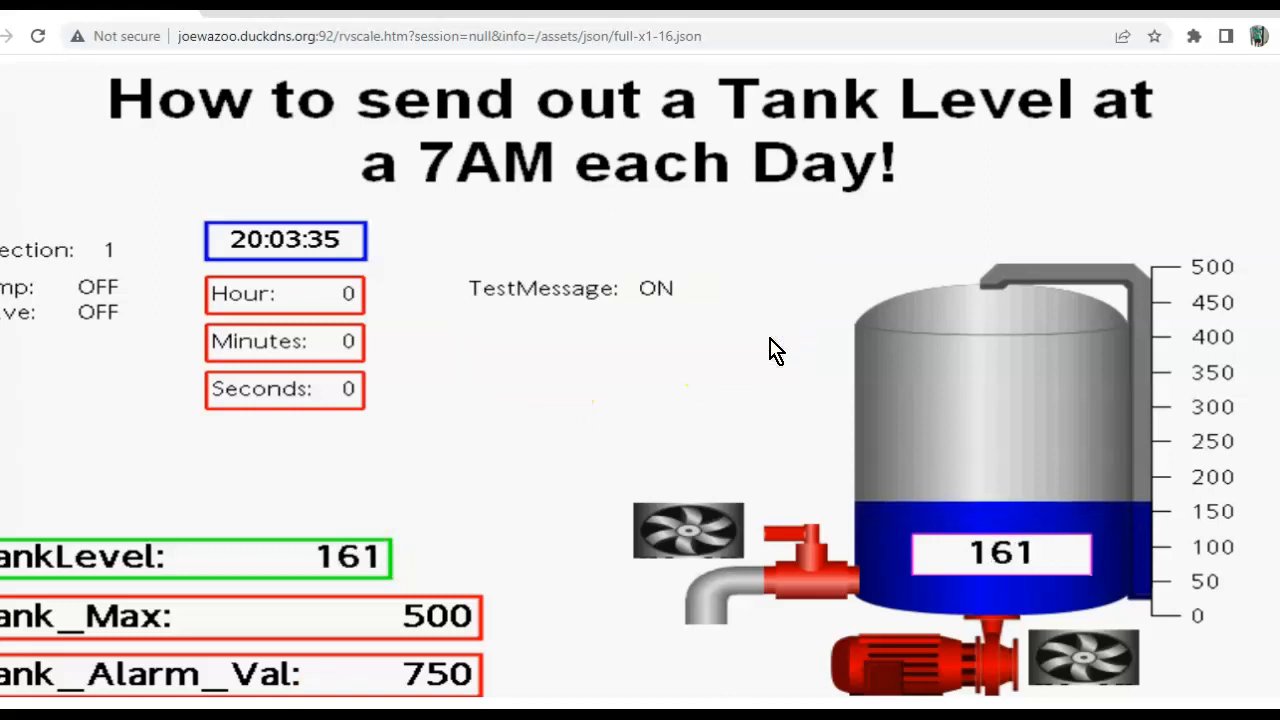
Set TestMessage back to OFF on the HMI's web page
click(658, 290)
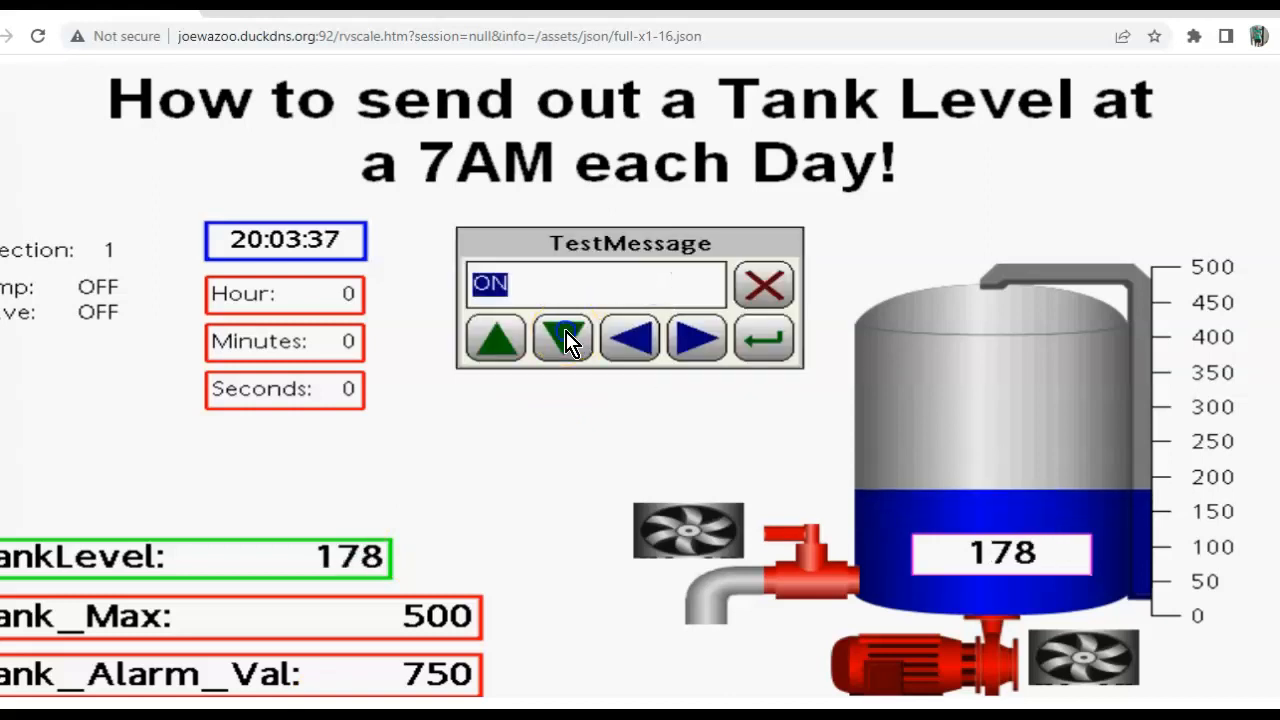
click(566, 340)
click(762, 341)
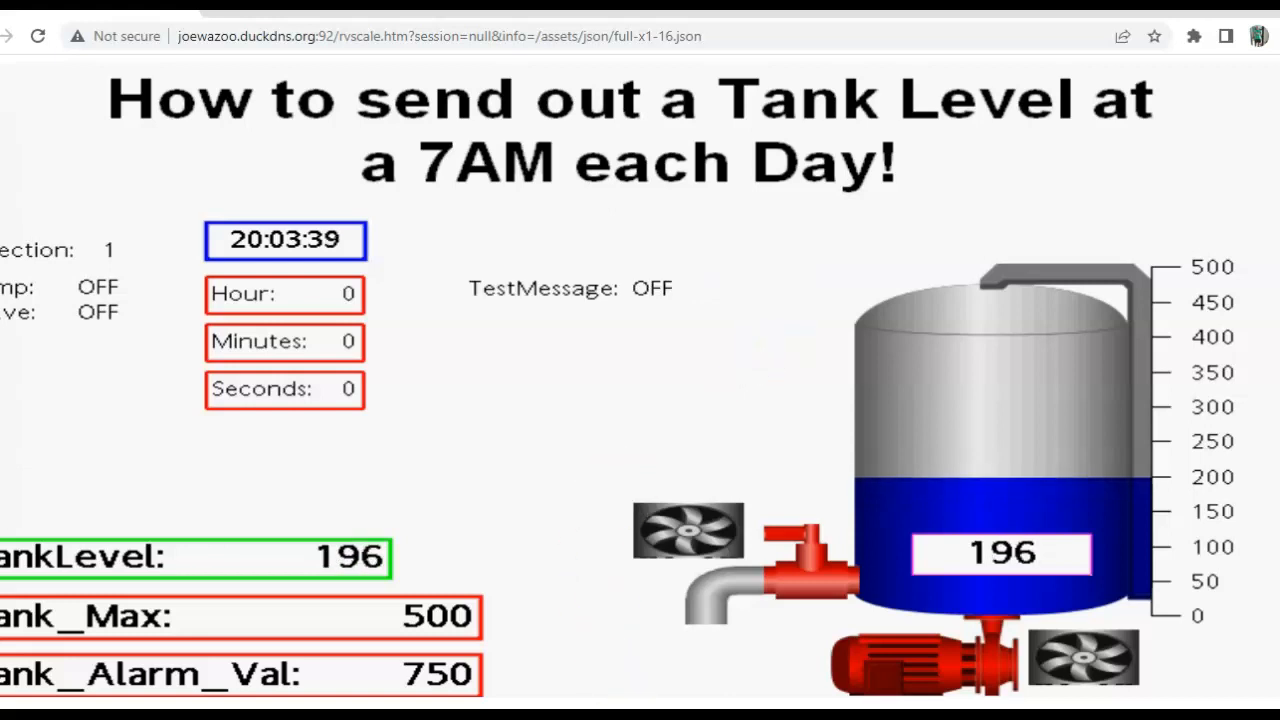
Switch to Outlook to read the received Test mail in the HMI_Messages folder, and return to Crimson
click(553, 635)
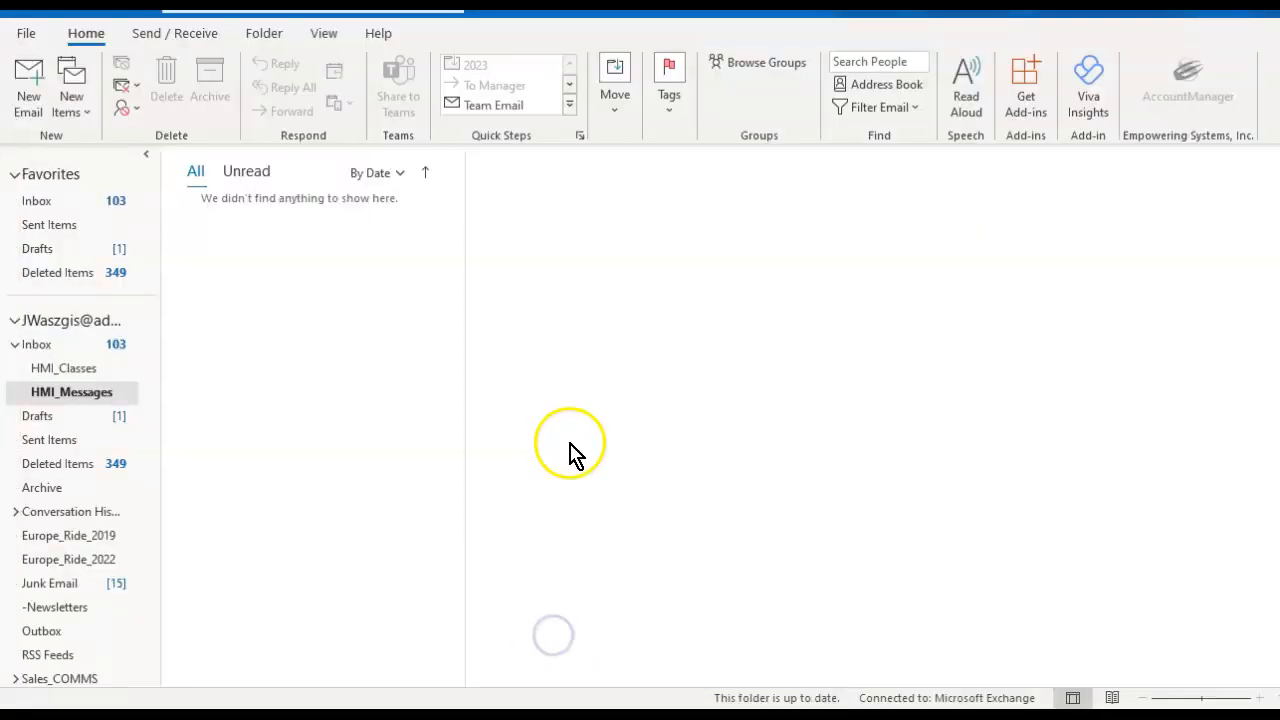
click(362, 276)
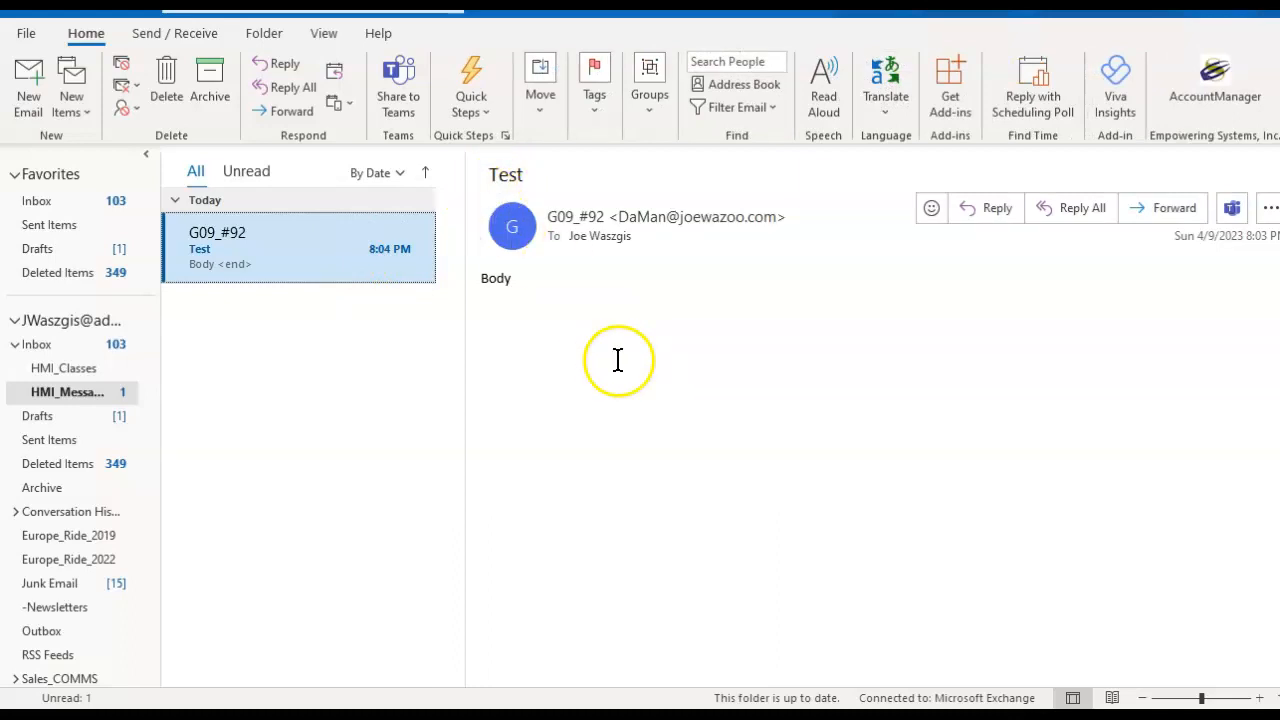
click(676, 716)
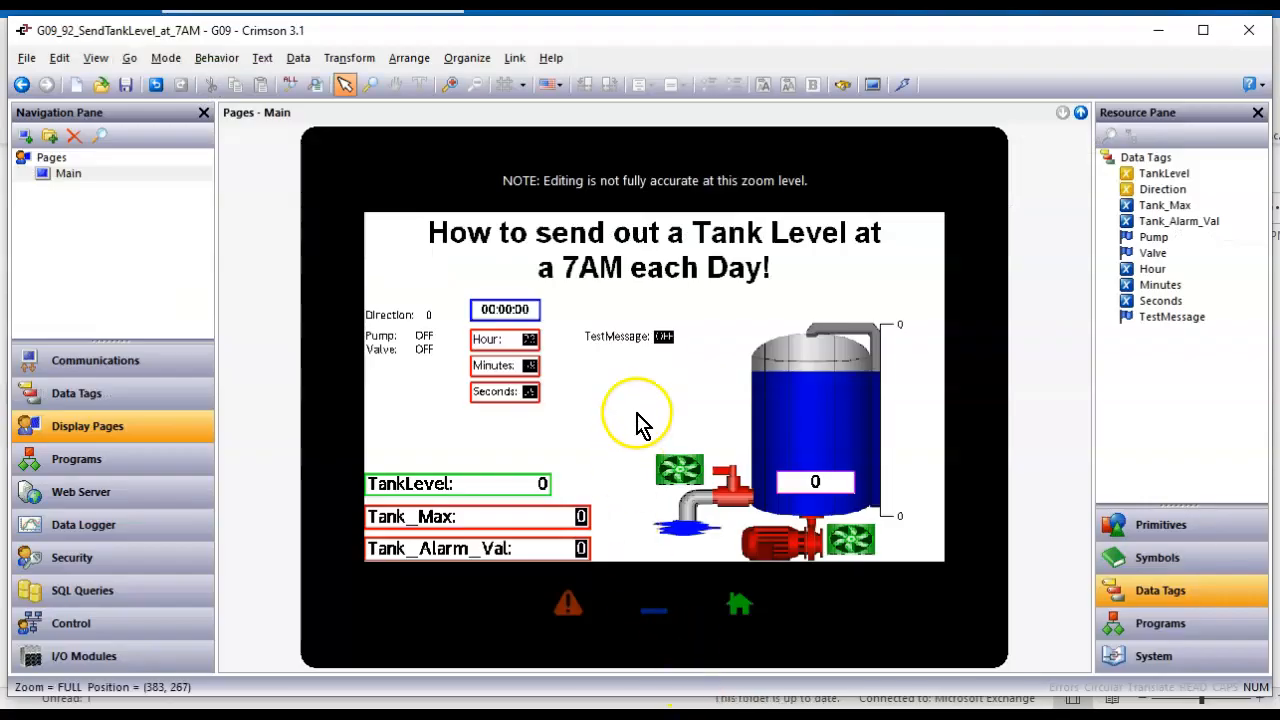
Select the clock display above the Hour field on the Main page to examine it
click(615, 418)
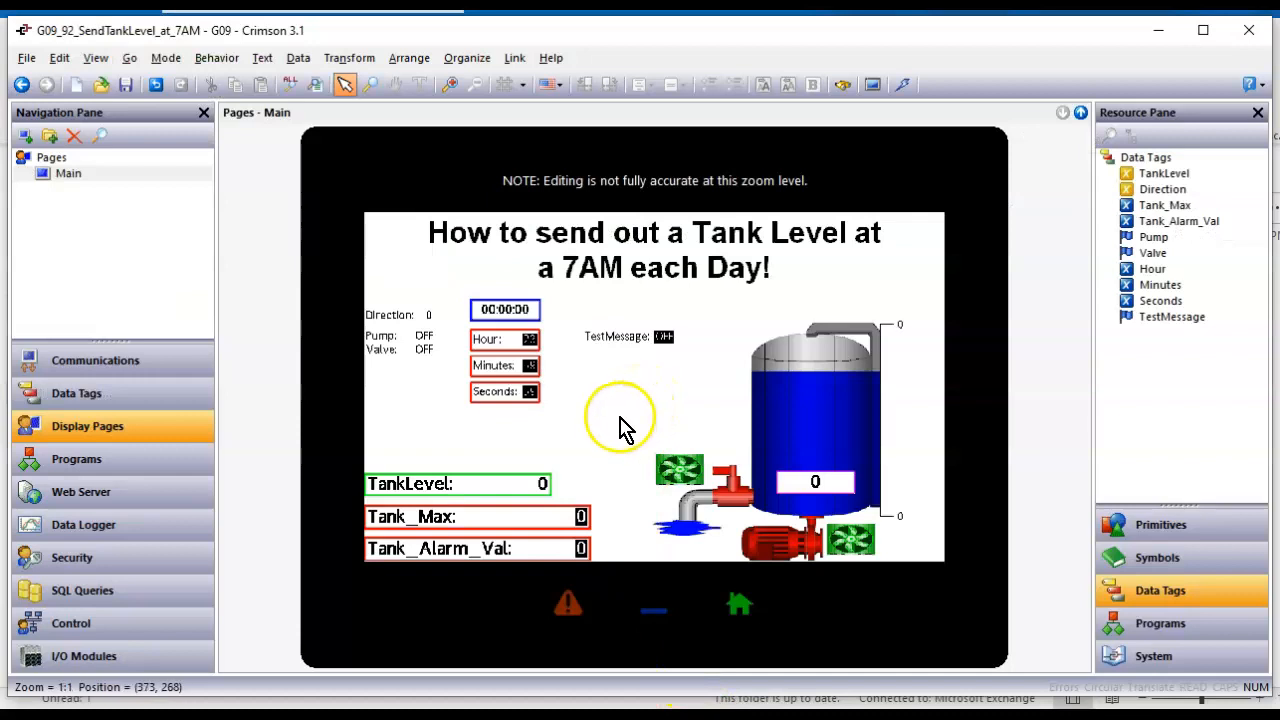
mouse_move(600, 425)
mouse_down()
mouse_move(600, 395)
mouse_move(660, 402)
mouse_up()
click(800, 429)
click(749, 429)
click(575, 251)
click(586, 252)
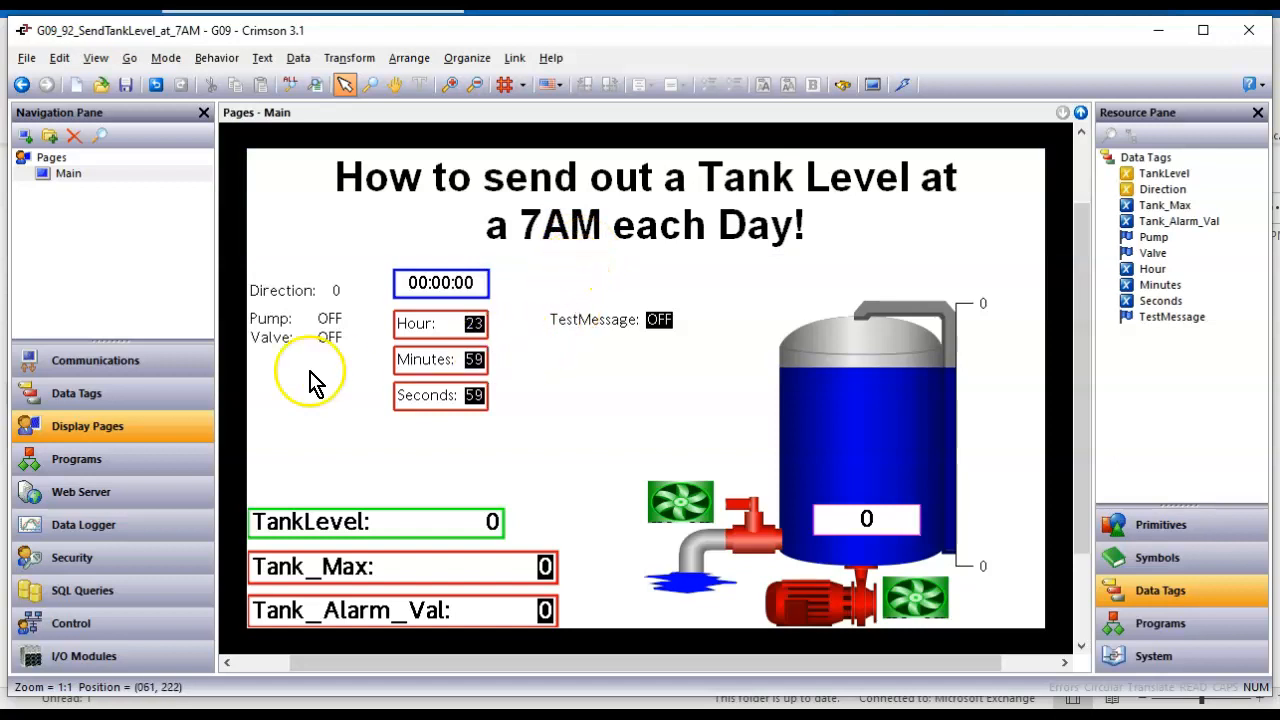
click(438, 286)
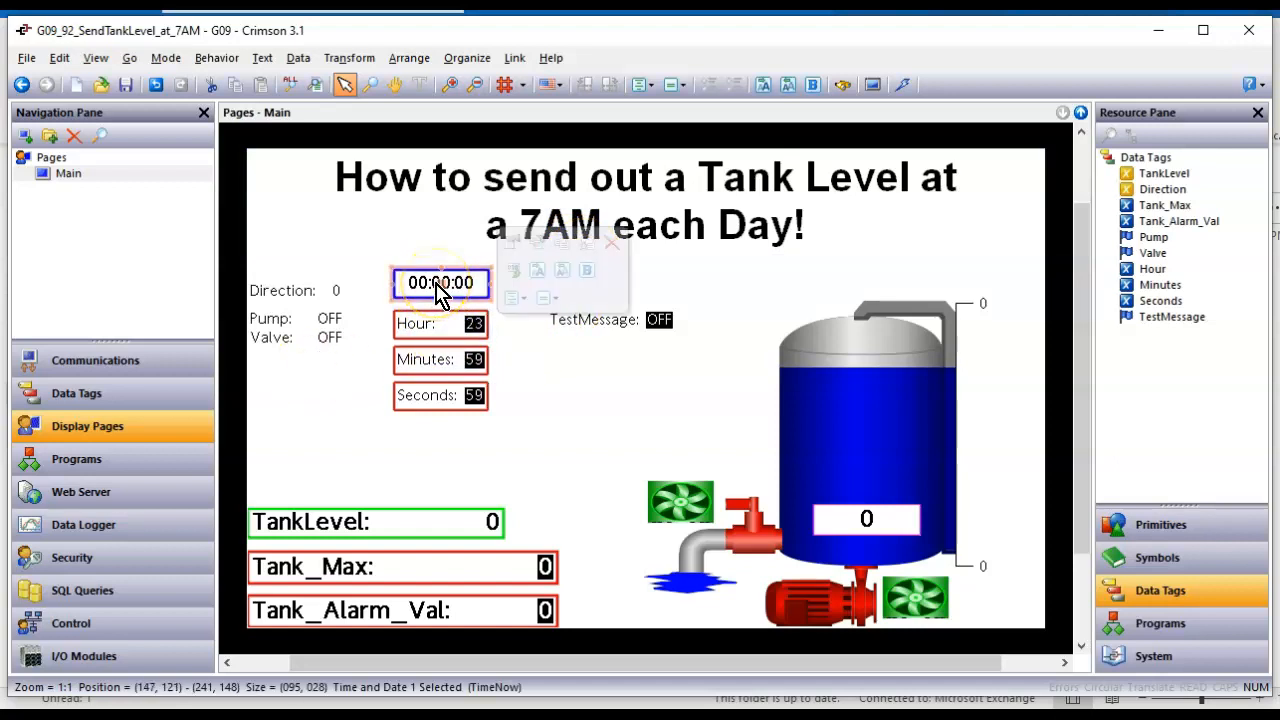
Try out a Time and Date core primitive below the TestMessage field on the Main page and remove it again
click(1160, 526)
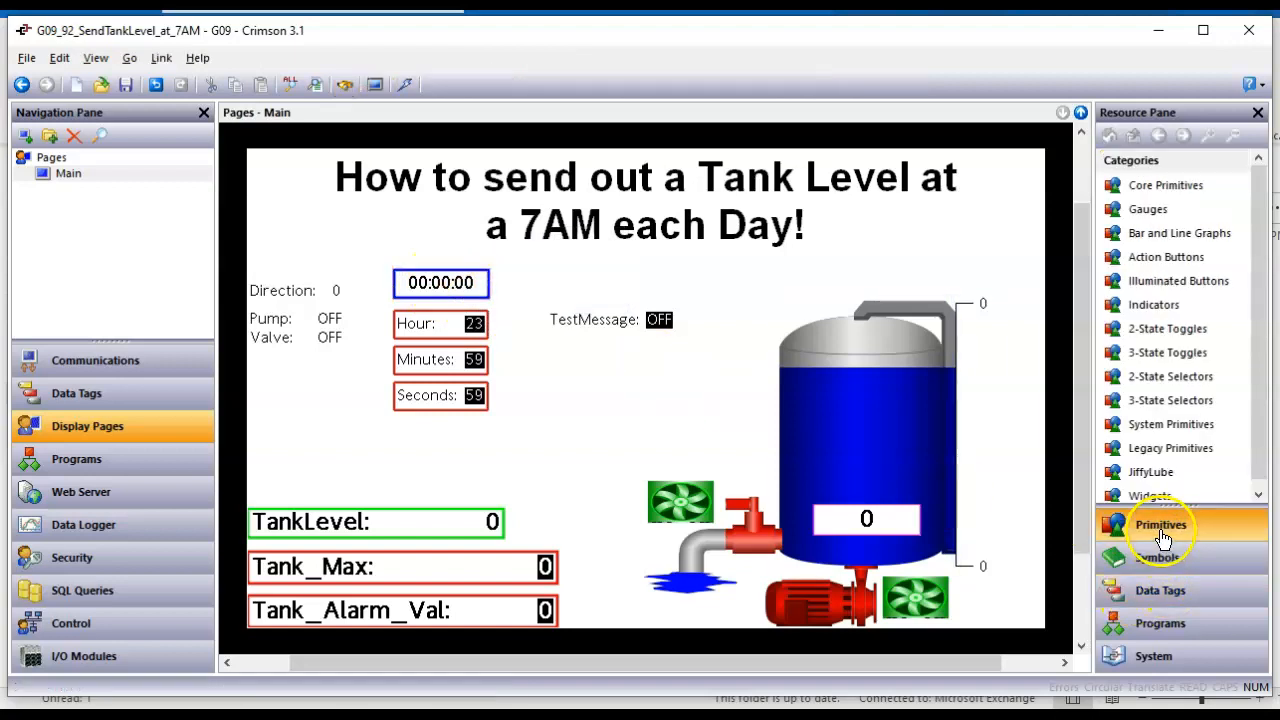
click(1150, 186)
scroll(1168, 345, down, 3)
mouse_move(1128, 487)
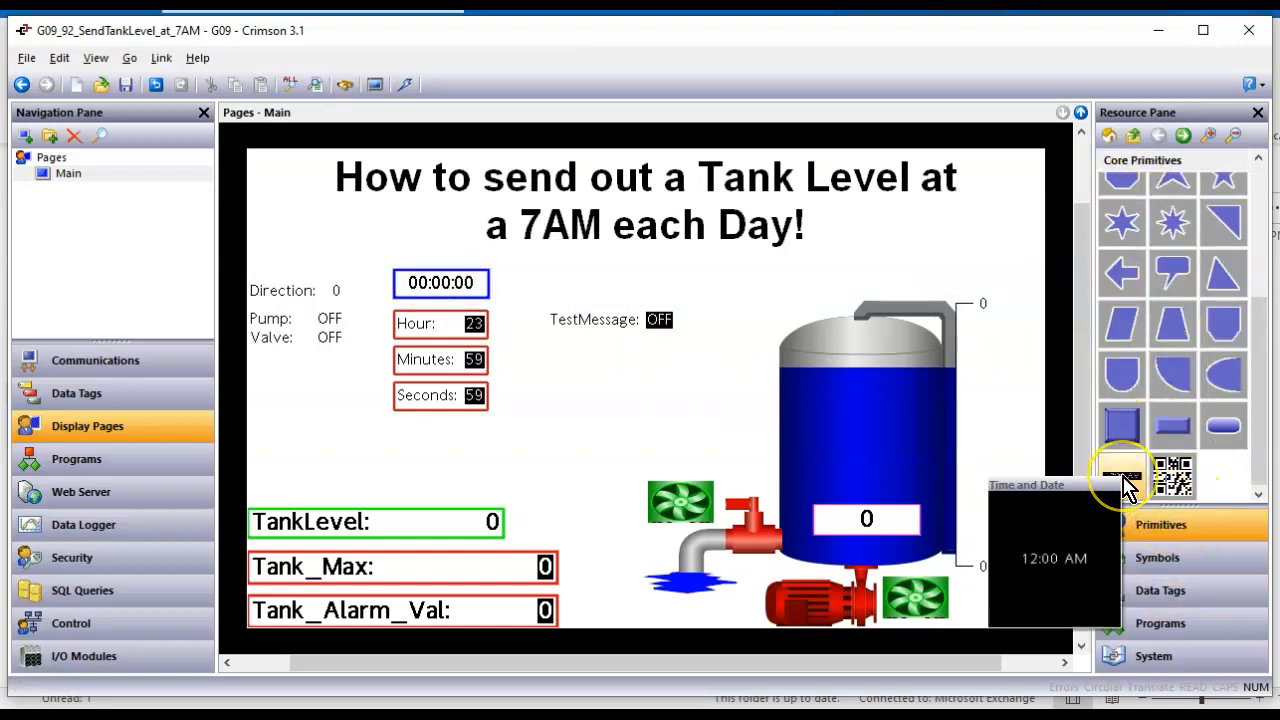
mouse_move(1128, 487)
mouse_down()
mouse_move(1088, 457)
mouse_move(656, 408)
mouse_up()
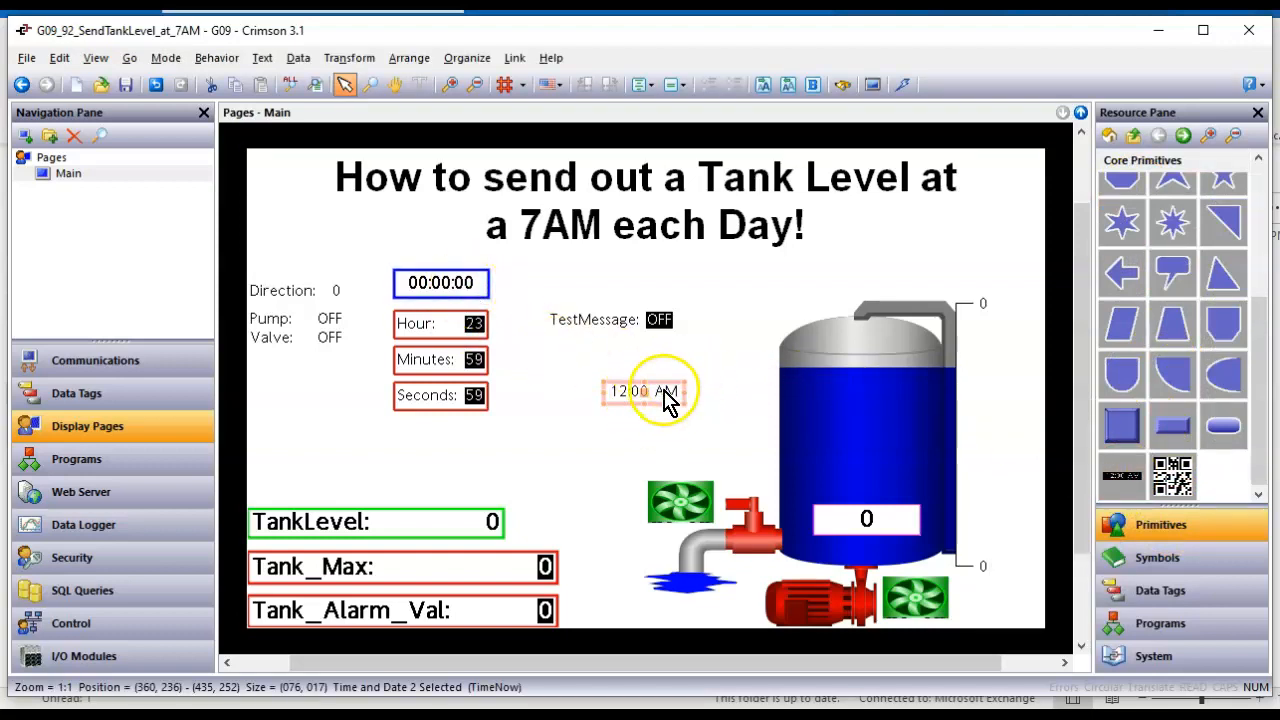
key(Delete)
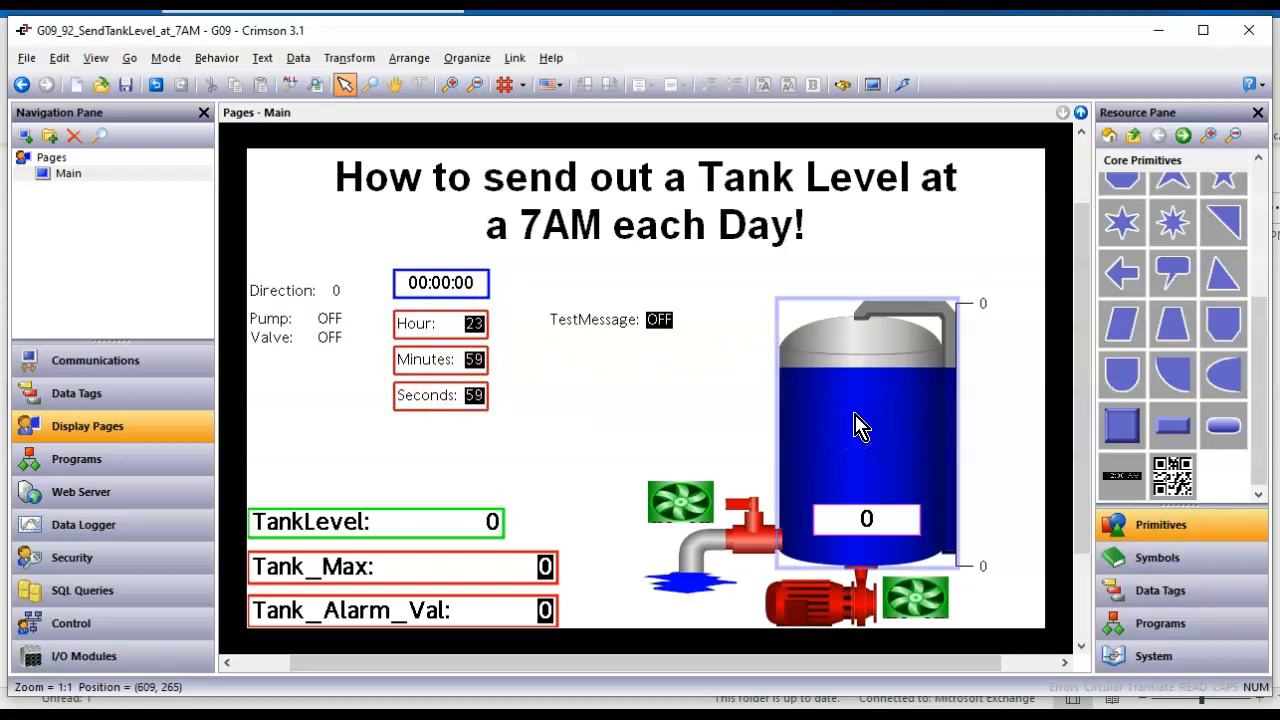
Clear the SendMail action from Trigger One of the TestMessage tag and set its trigger mode to Disabled
click(135, 398)
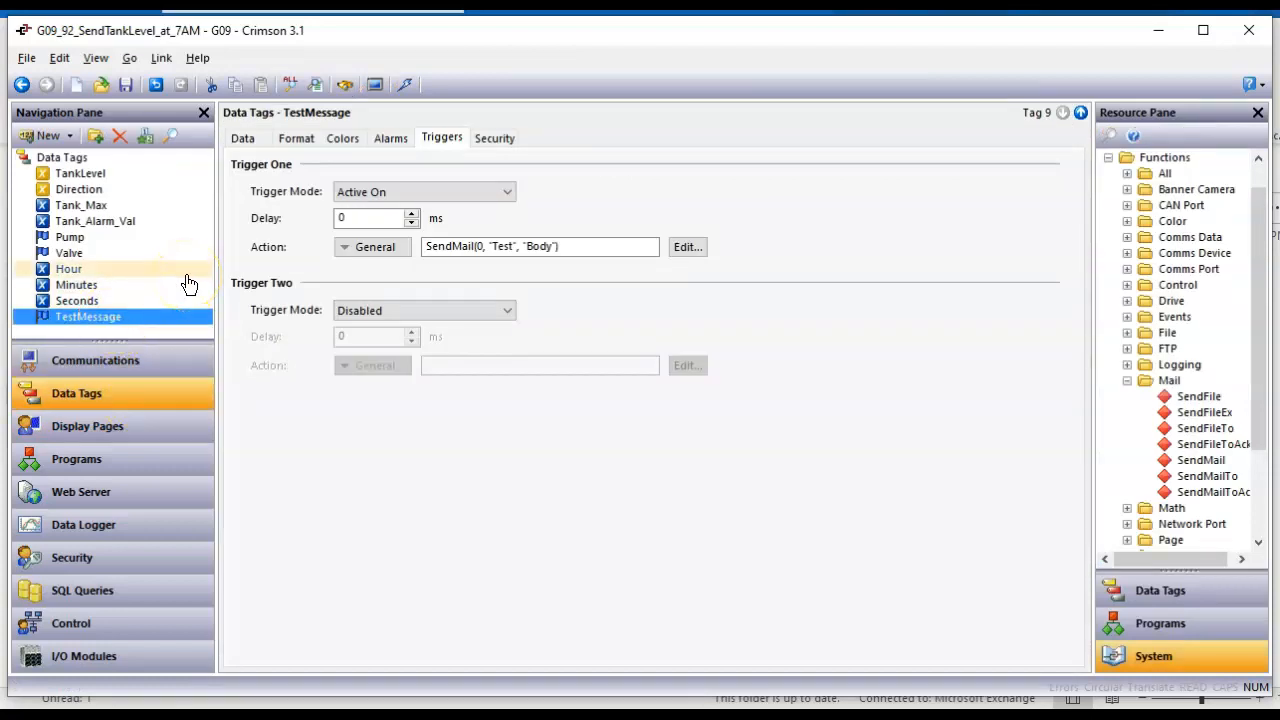
click(145, 314)
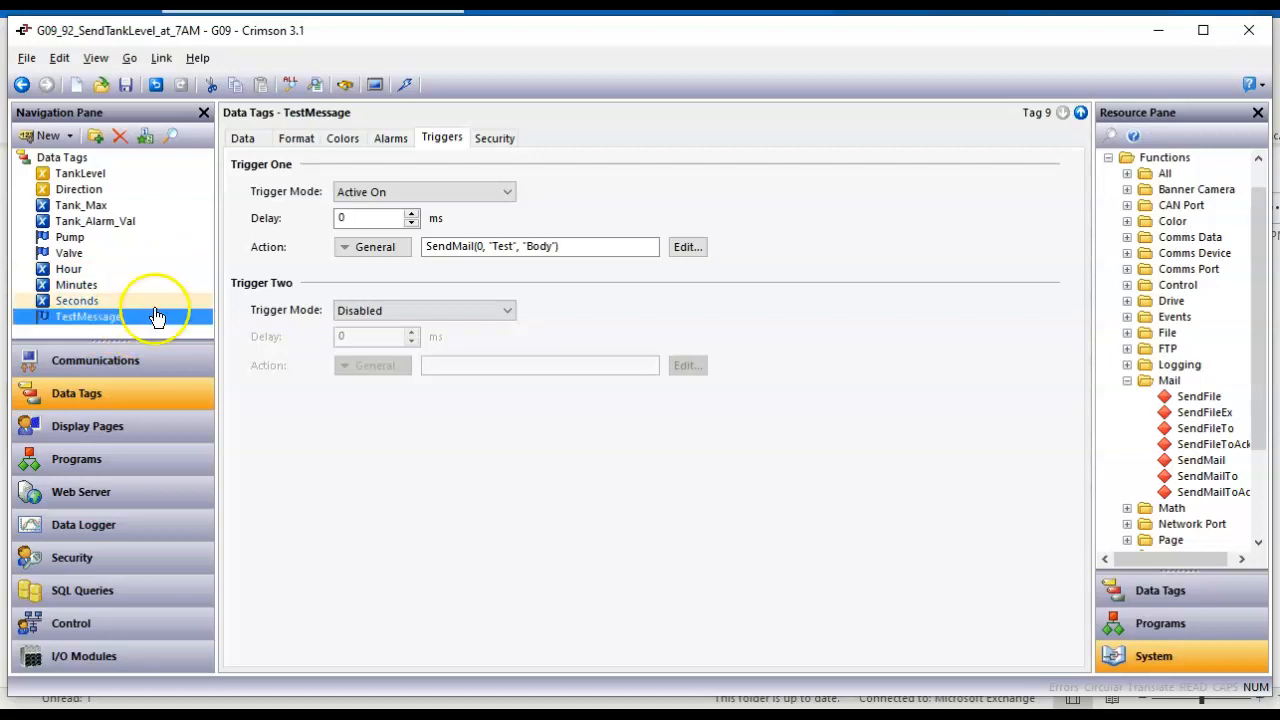
click(508, 191)
click(608, 246)
drag(608, 246, 337, 271)
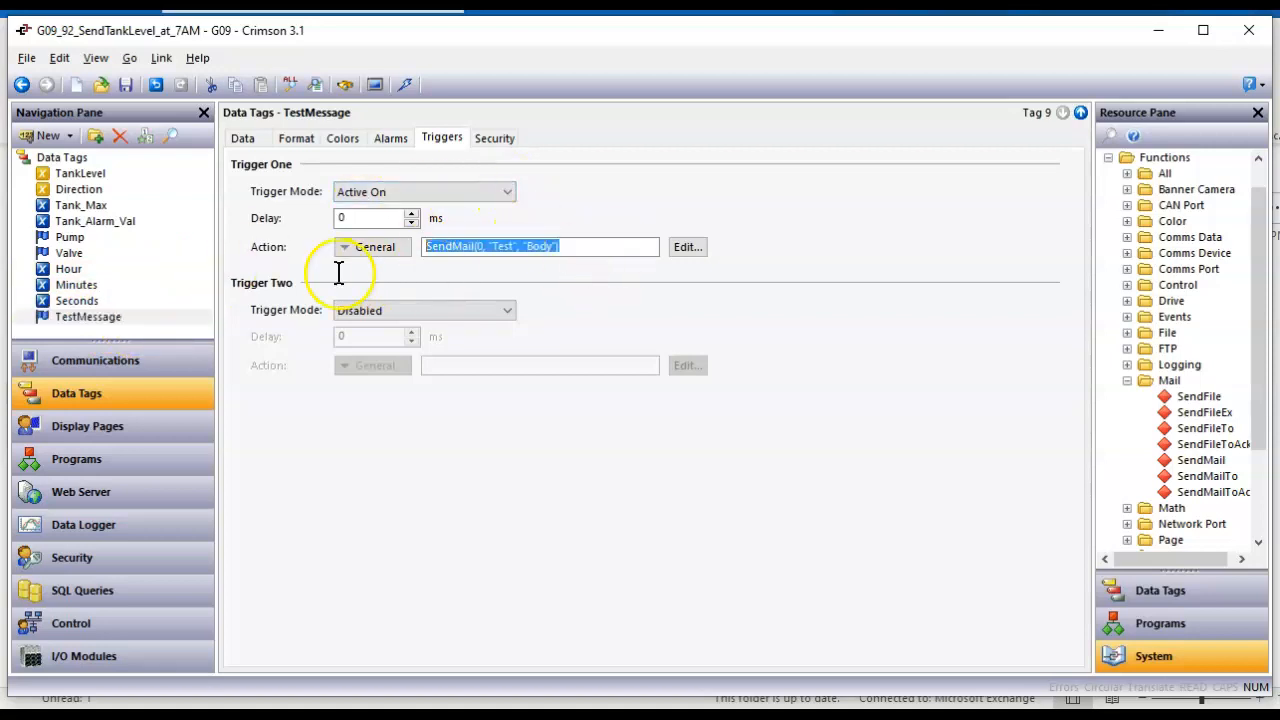
key(BackSpace)
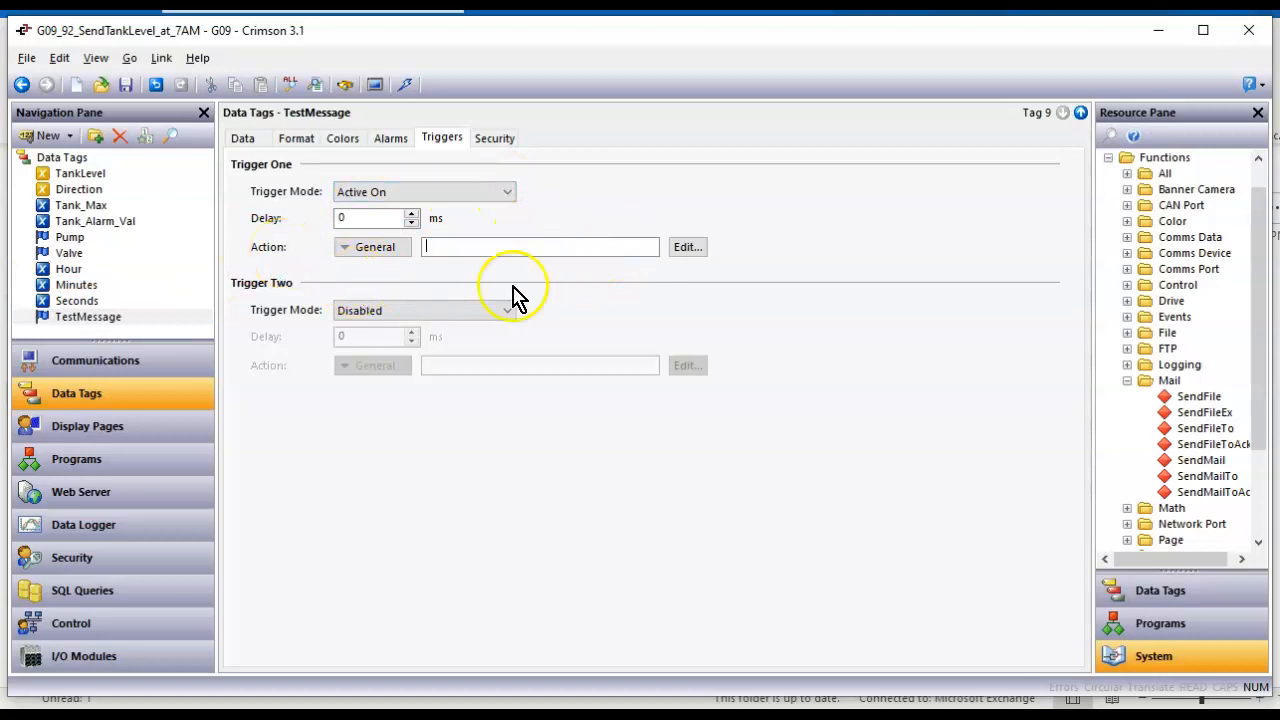
click(503, 194)
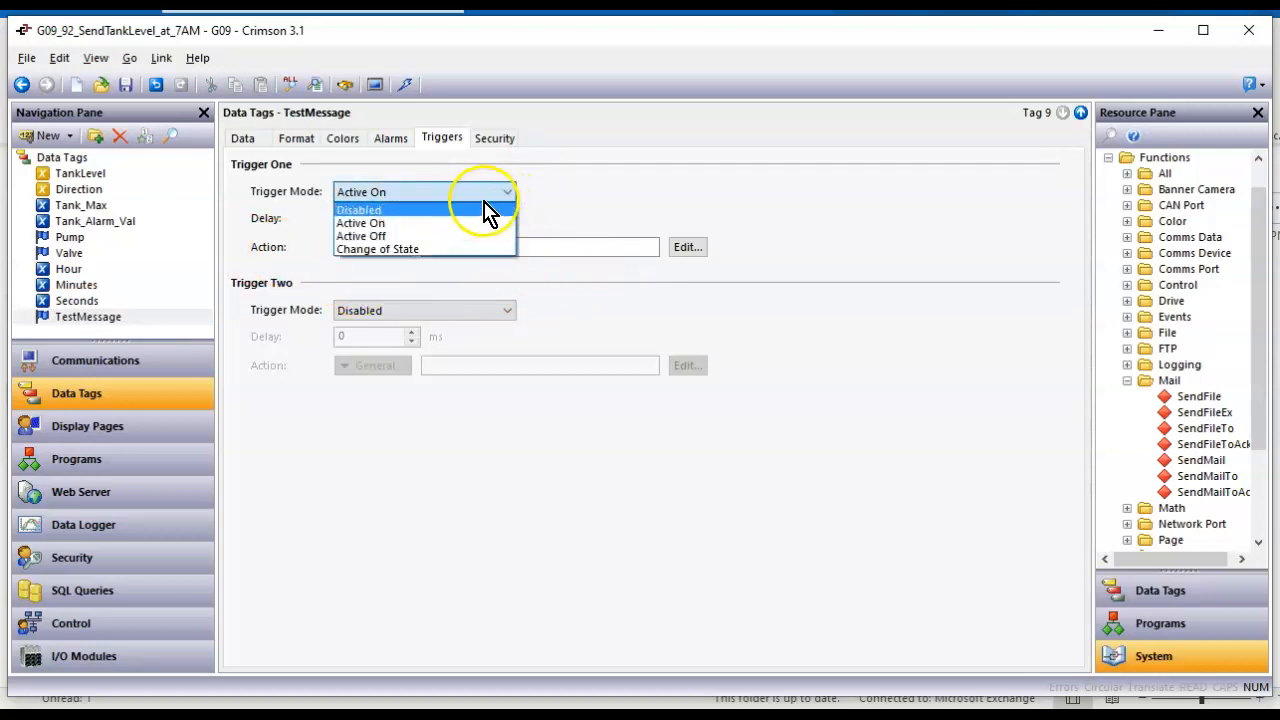
click(465, 223)
click(447, 196)
click(440, 212)
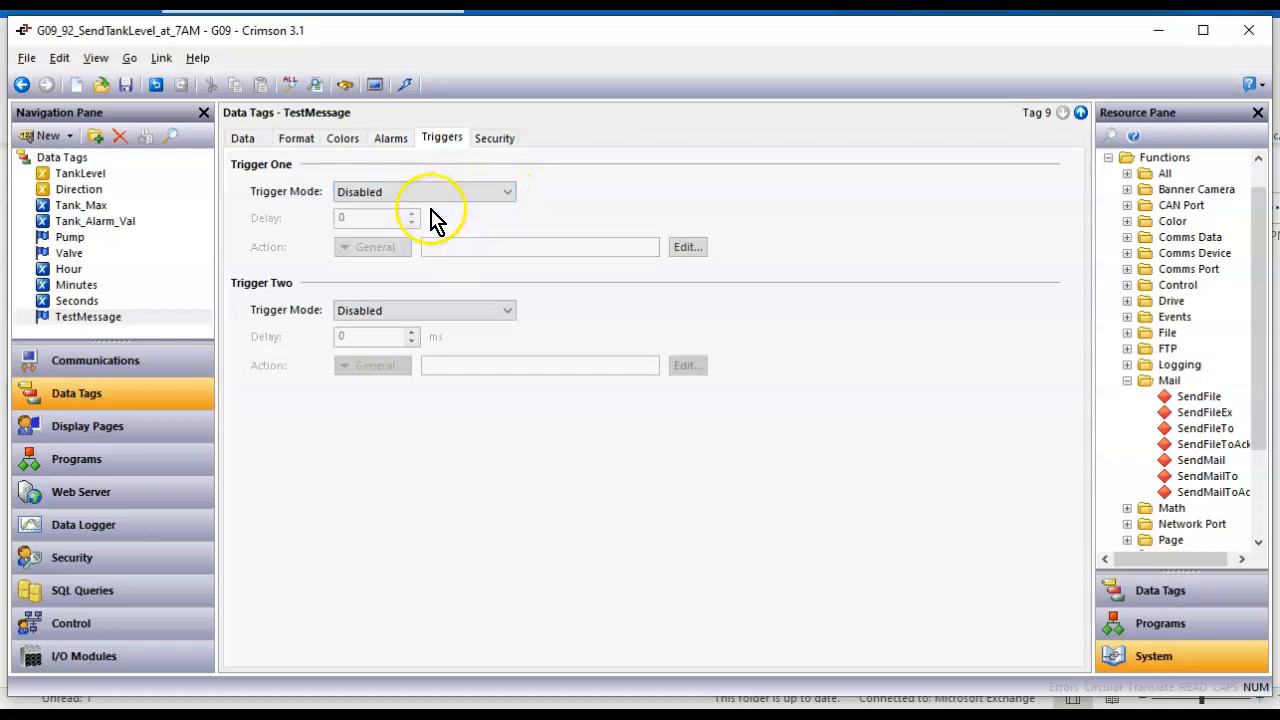
Set the event mode of Alarm 1 on the TestMessage tag to Active On
click(391, 140)
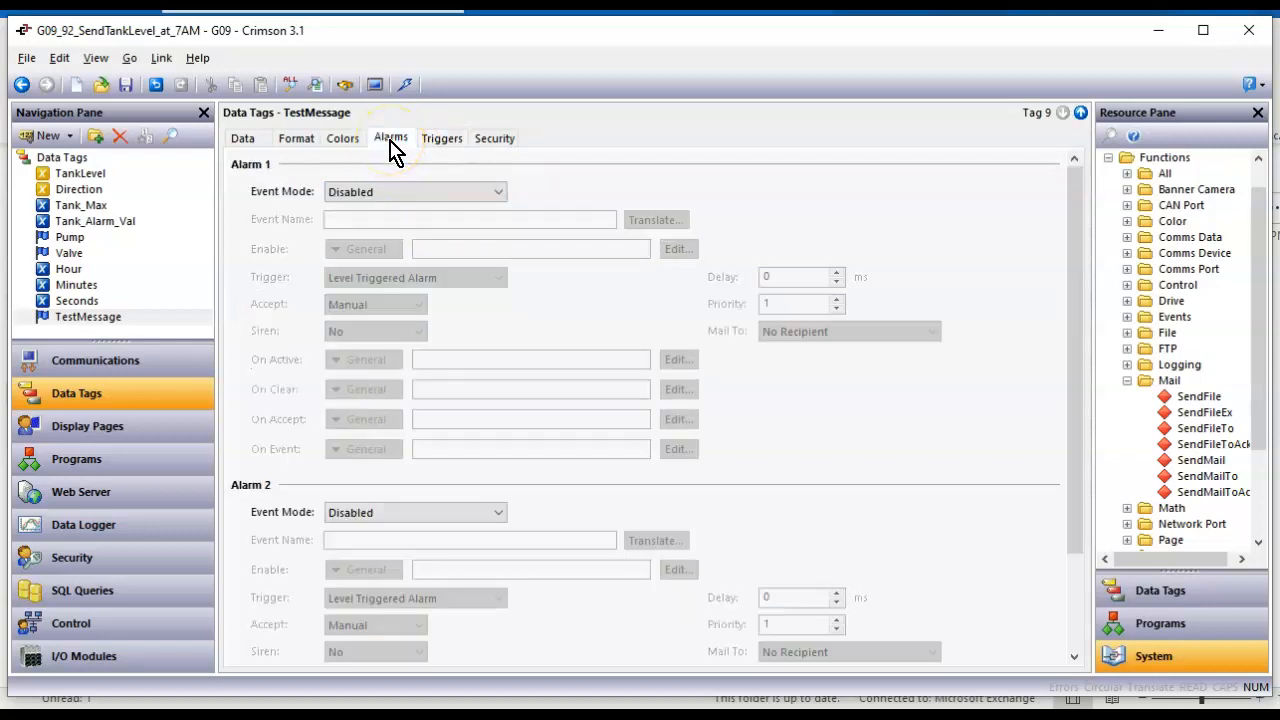
click(415, 200)
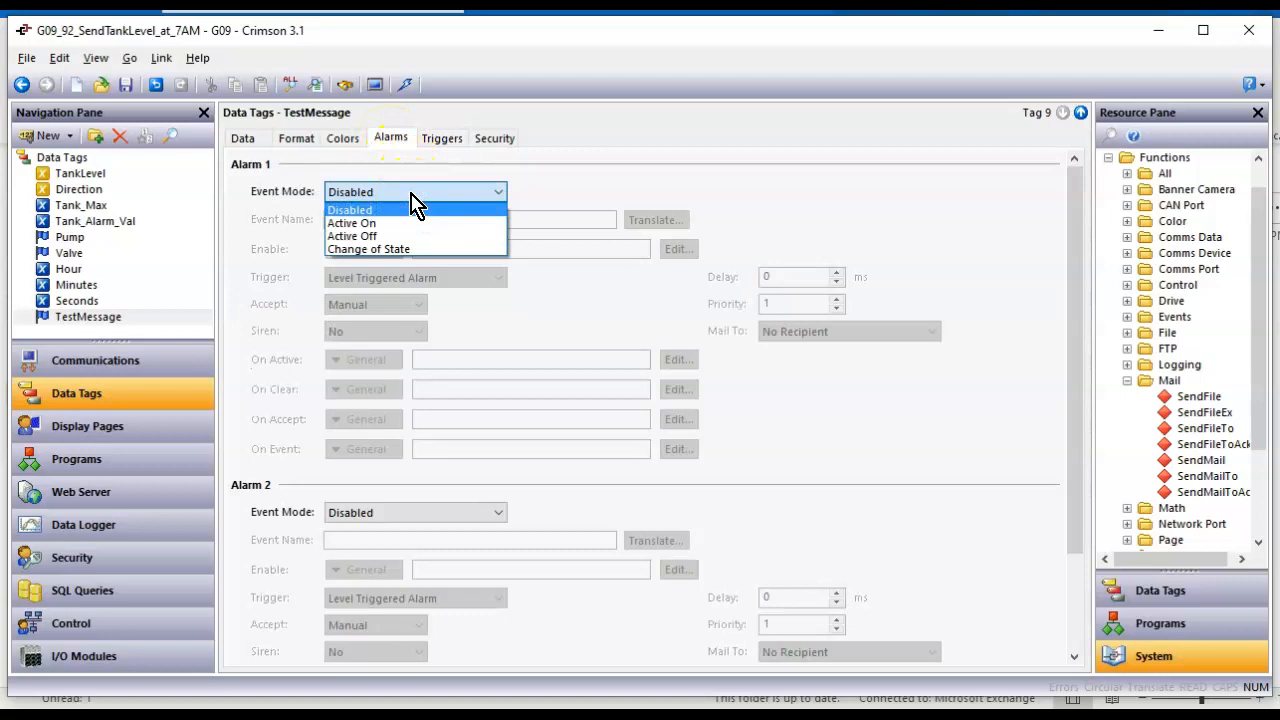
click(398, 223)
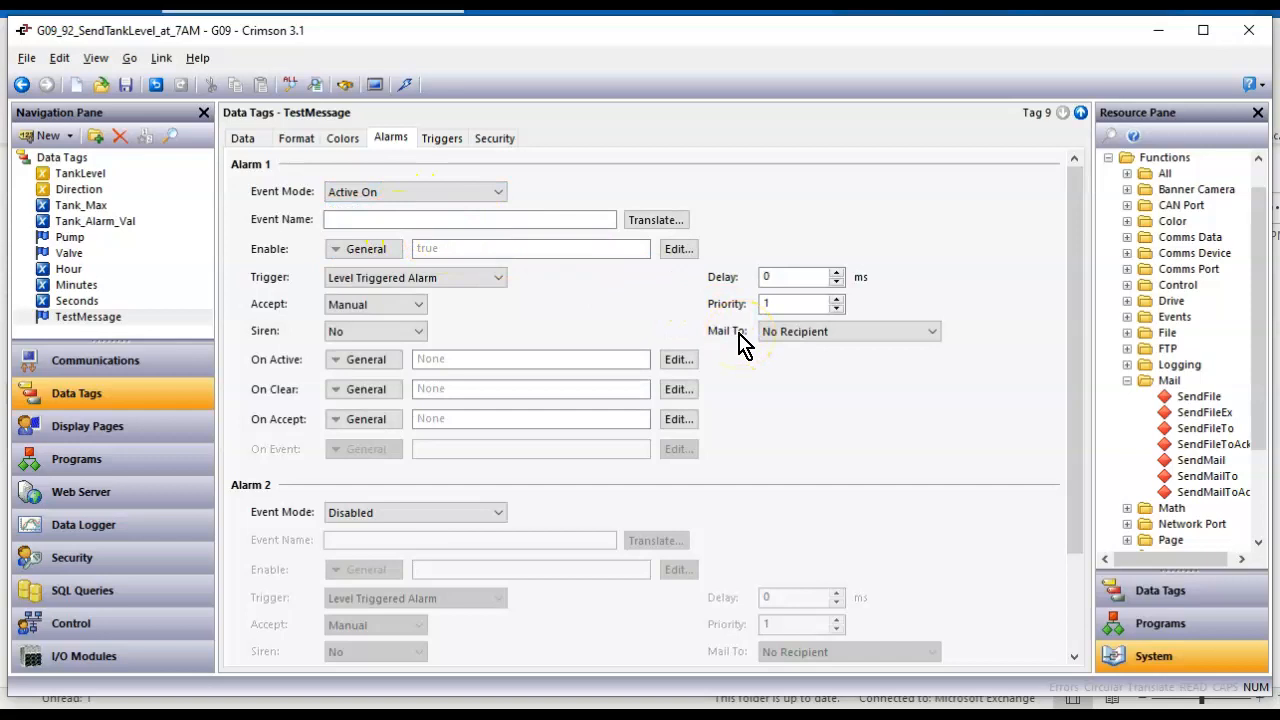
click(464, 217)
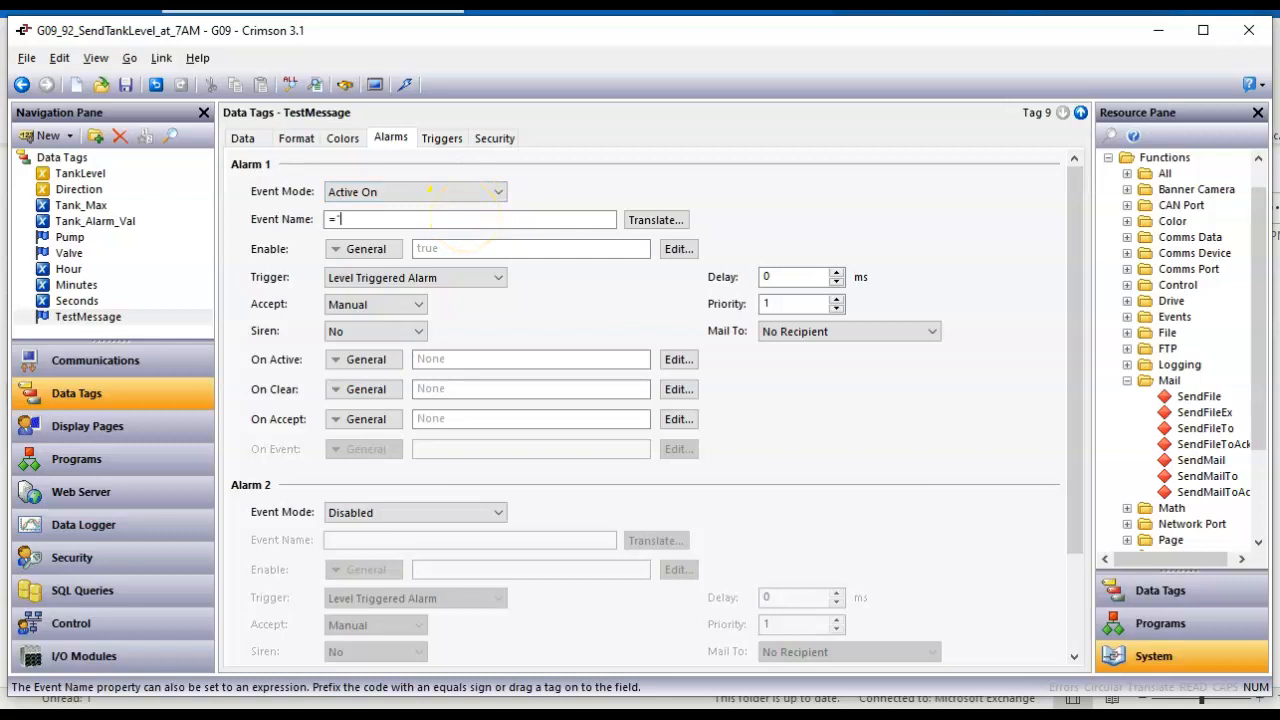
text(="The )
text(ka)
key(BackSpace)
key(BackSpace)
key(BackSpace)
text(ank level is " +)
click(1170, 596)
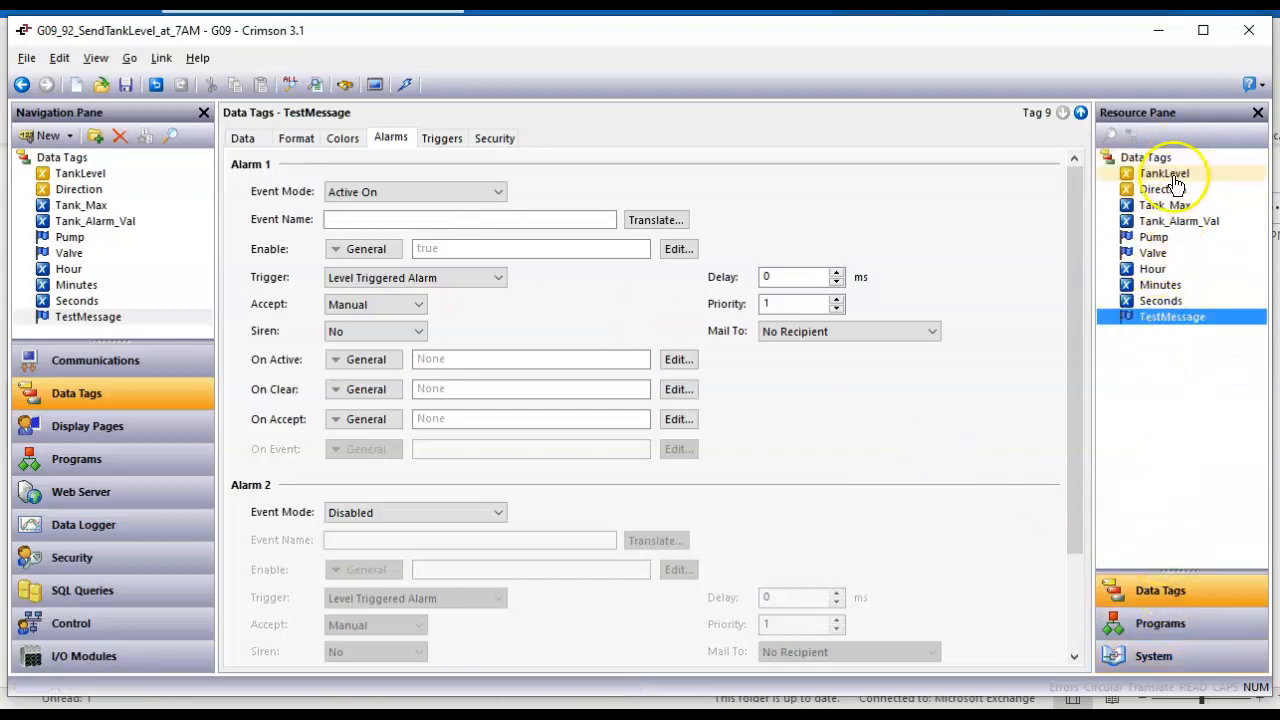
Set Alarm 1's event name to the expression ="The tank level is" + TankLevel.AsText
click(401, 219)
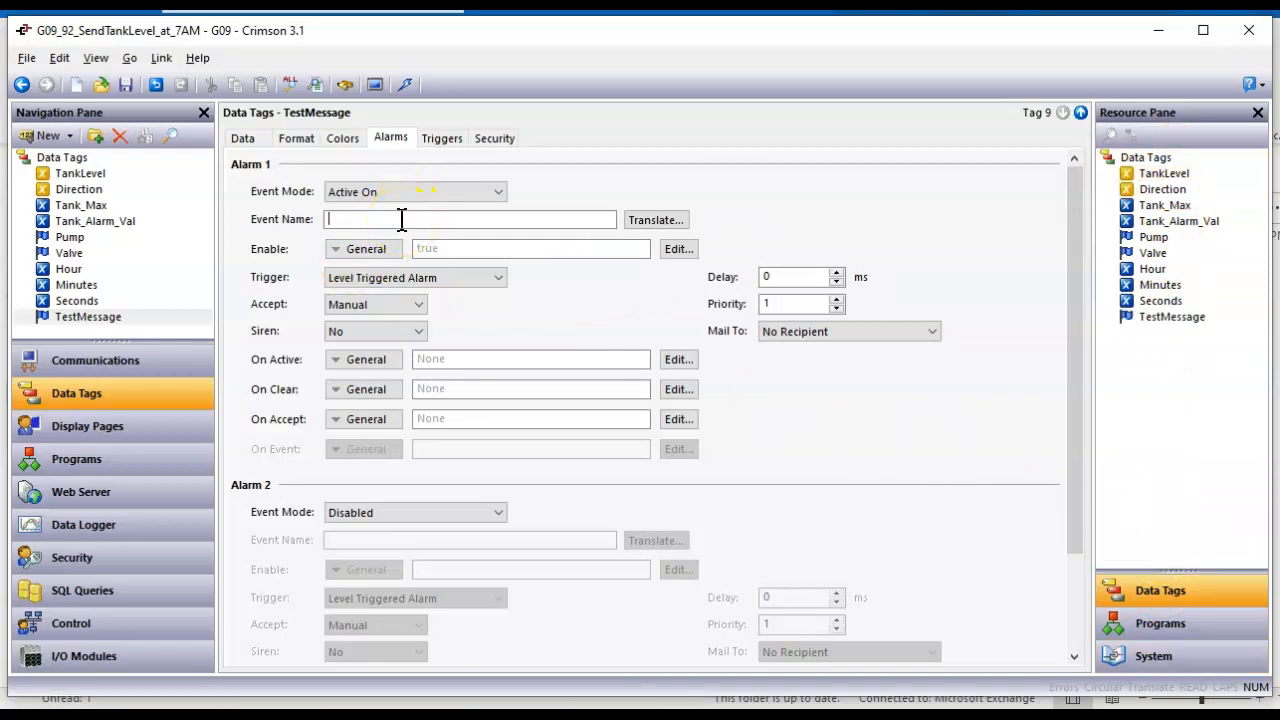
text(="The tank leve)
text(is" + TankLevel.AsTe)
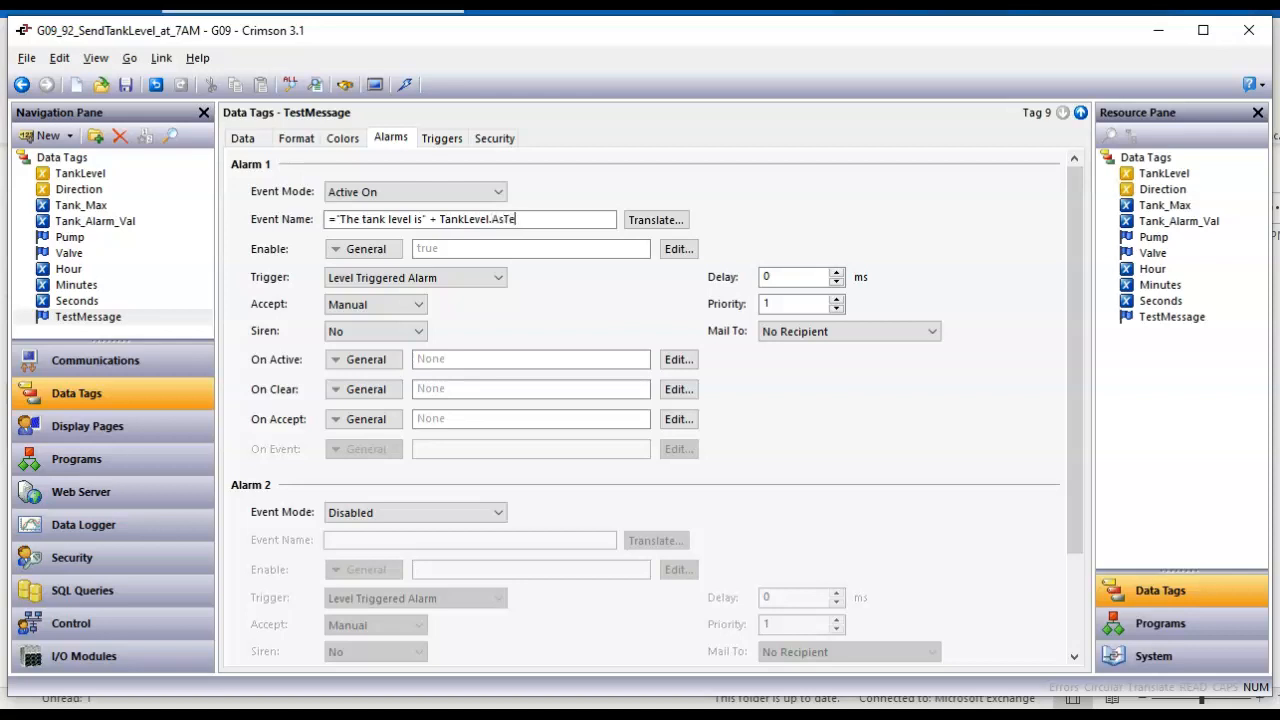
key(ctrl+a)
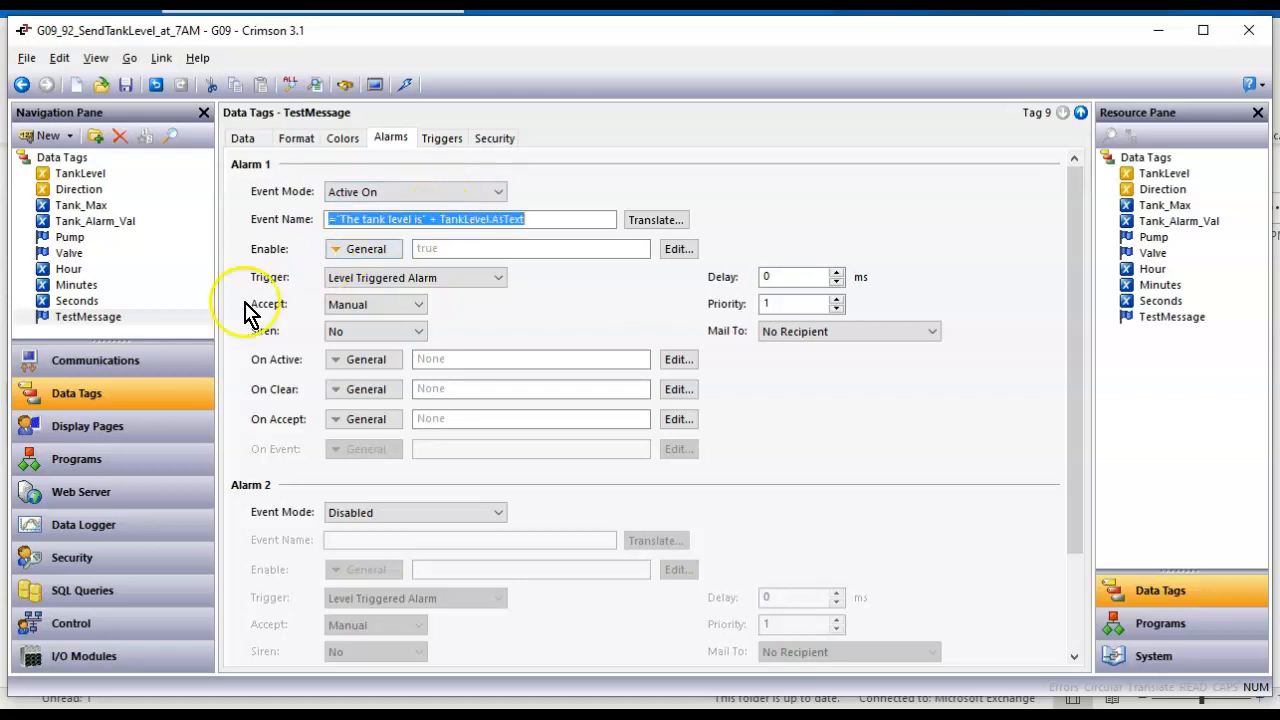
click(172, 319)
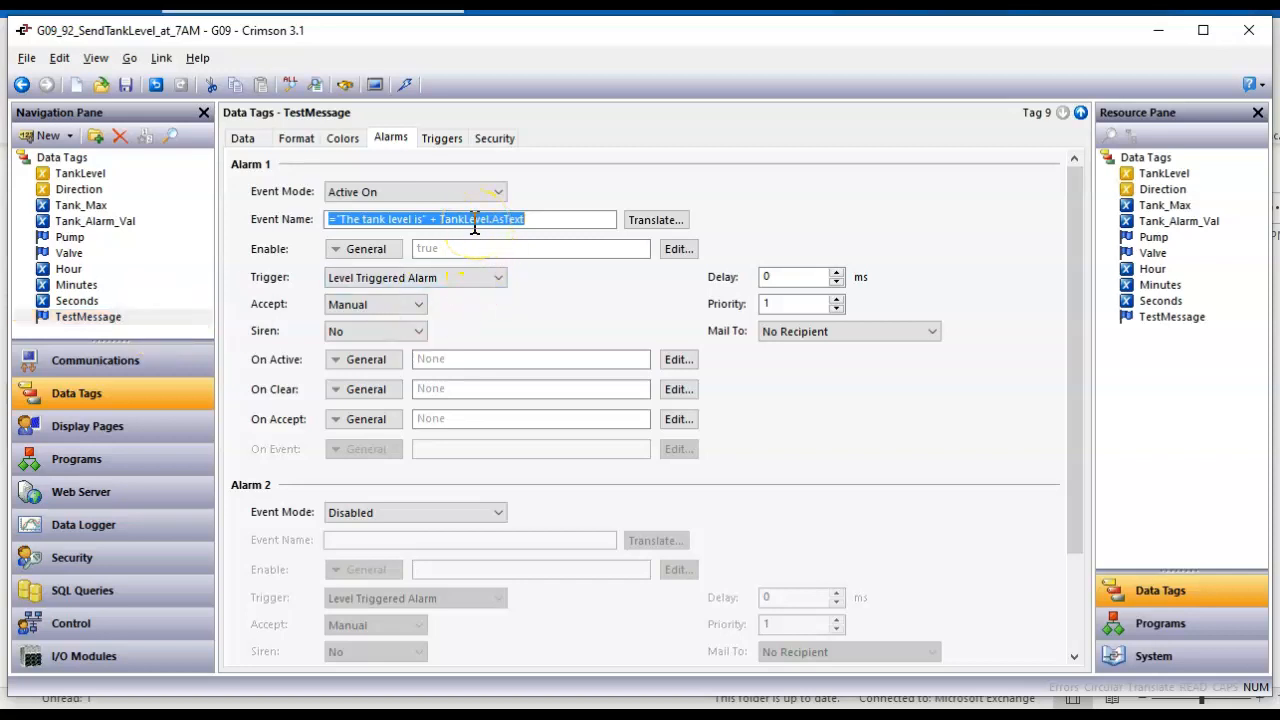
Set Alarm 1 of the TestMessage tag to mail the defined contact and change its accept mode to Automatic
click(829, 332)
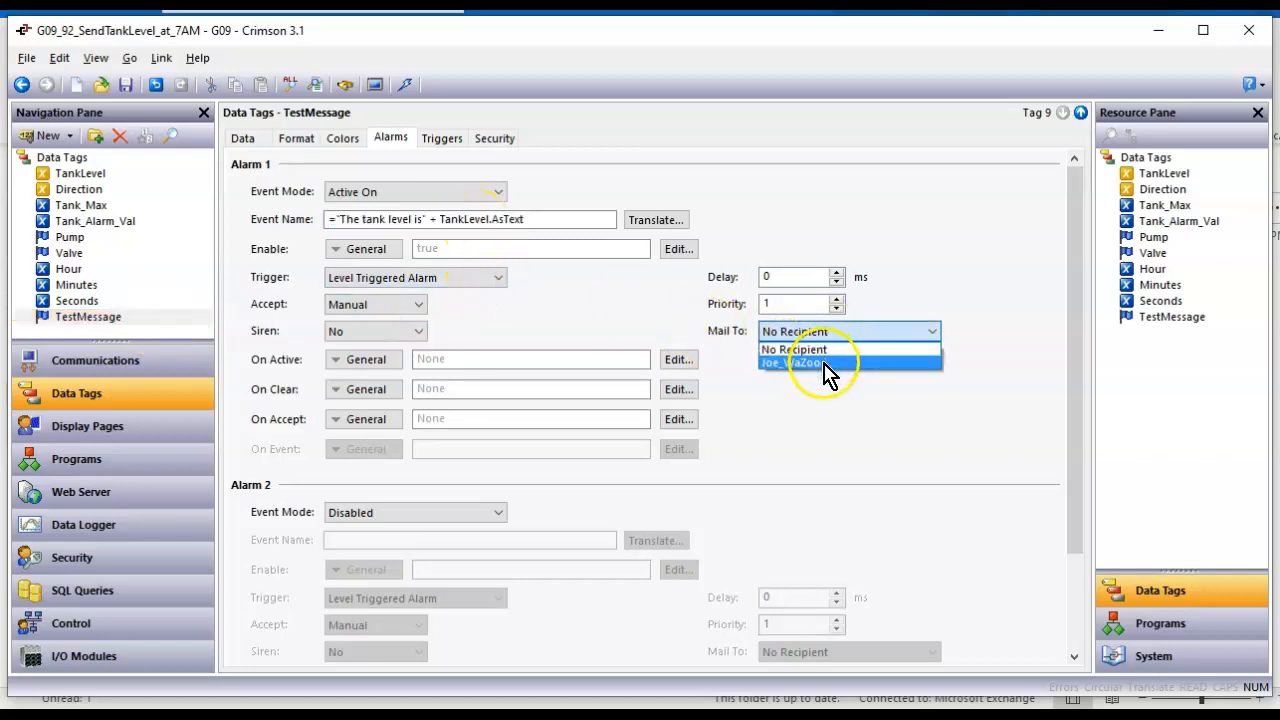
click(823, 369)
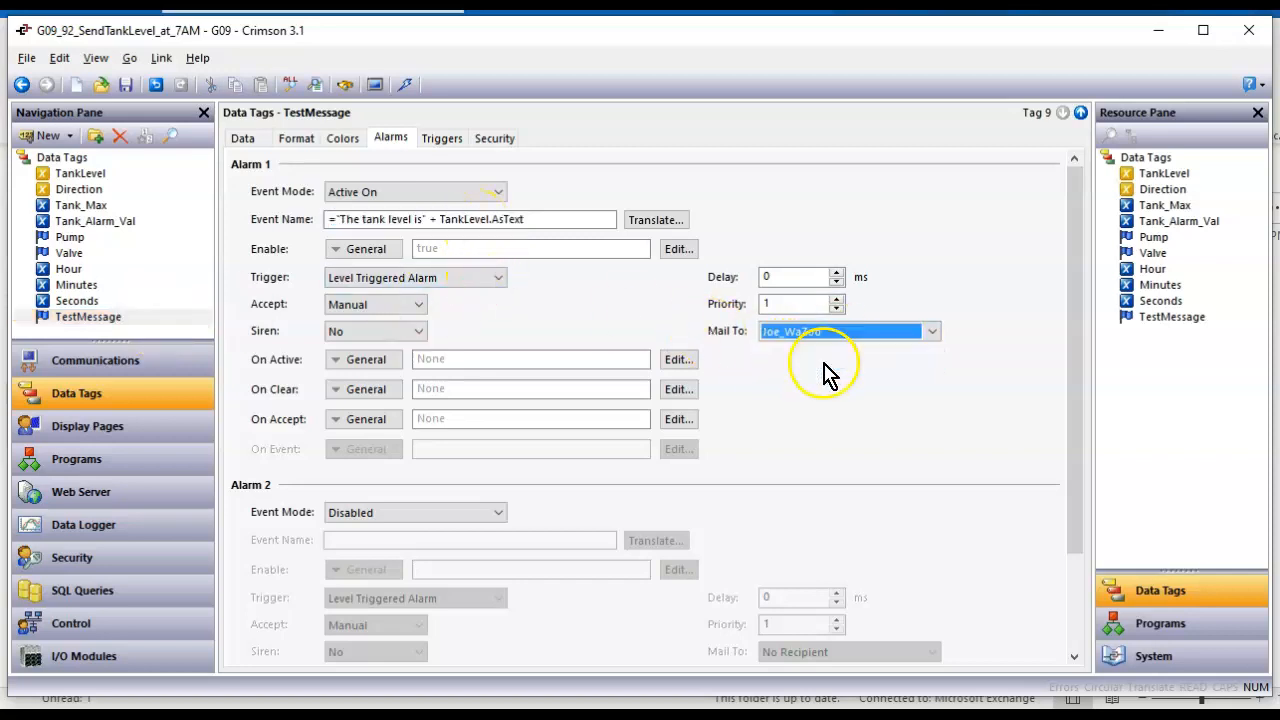
click(405, 316)
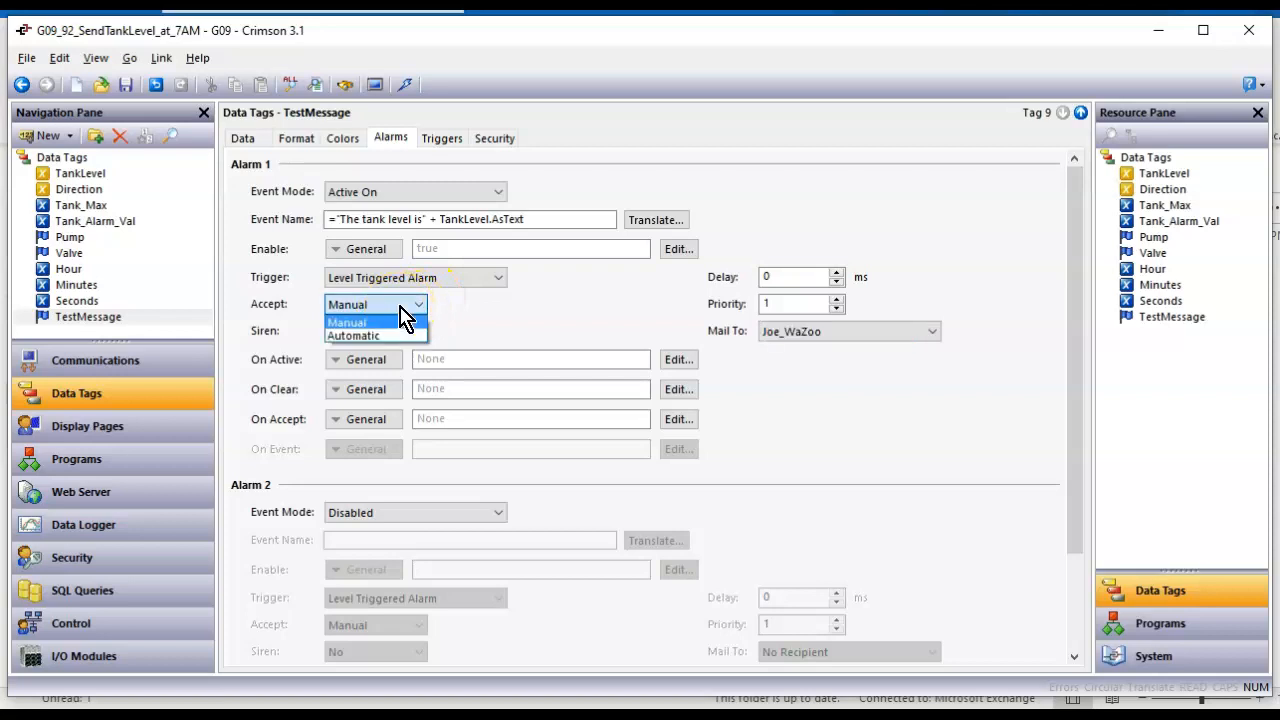
click(405, 337)
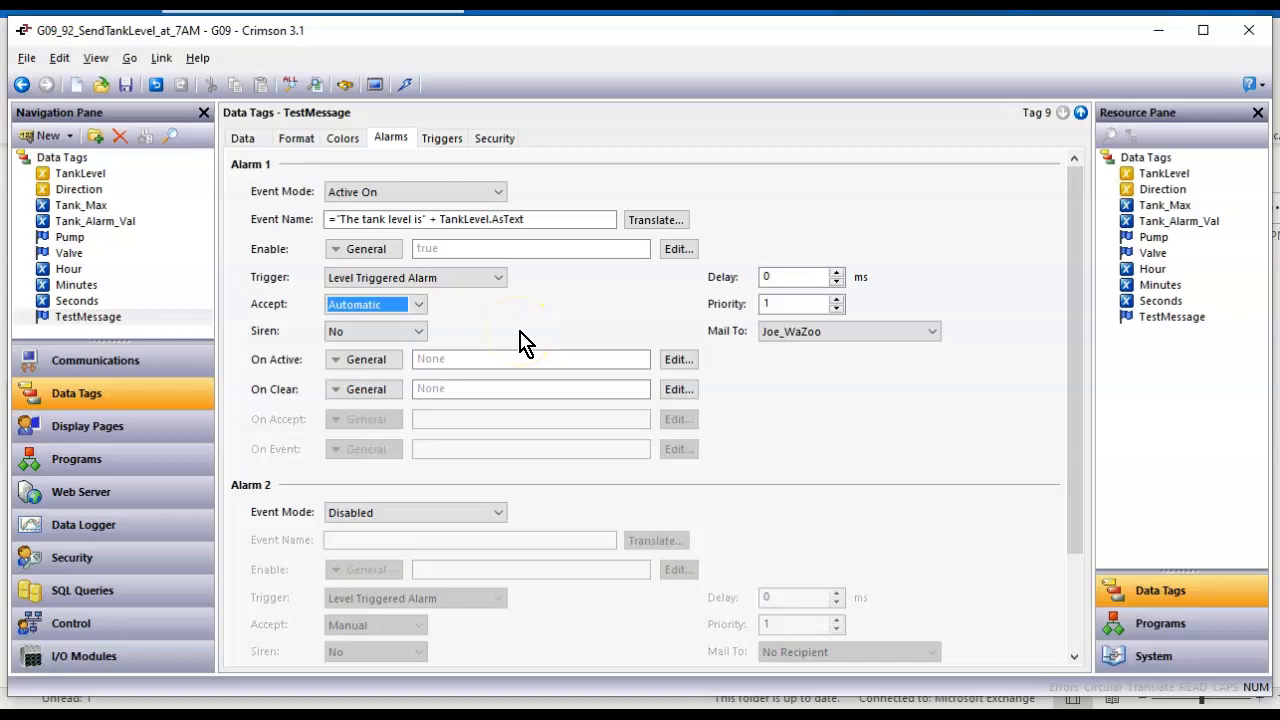
click(262, 187)
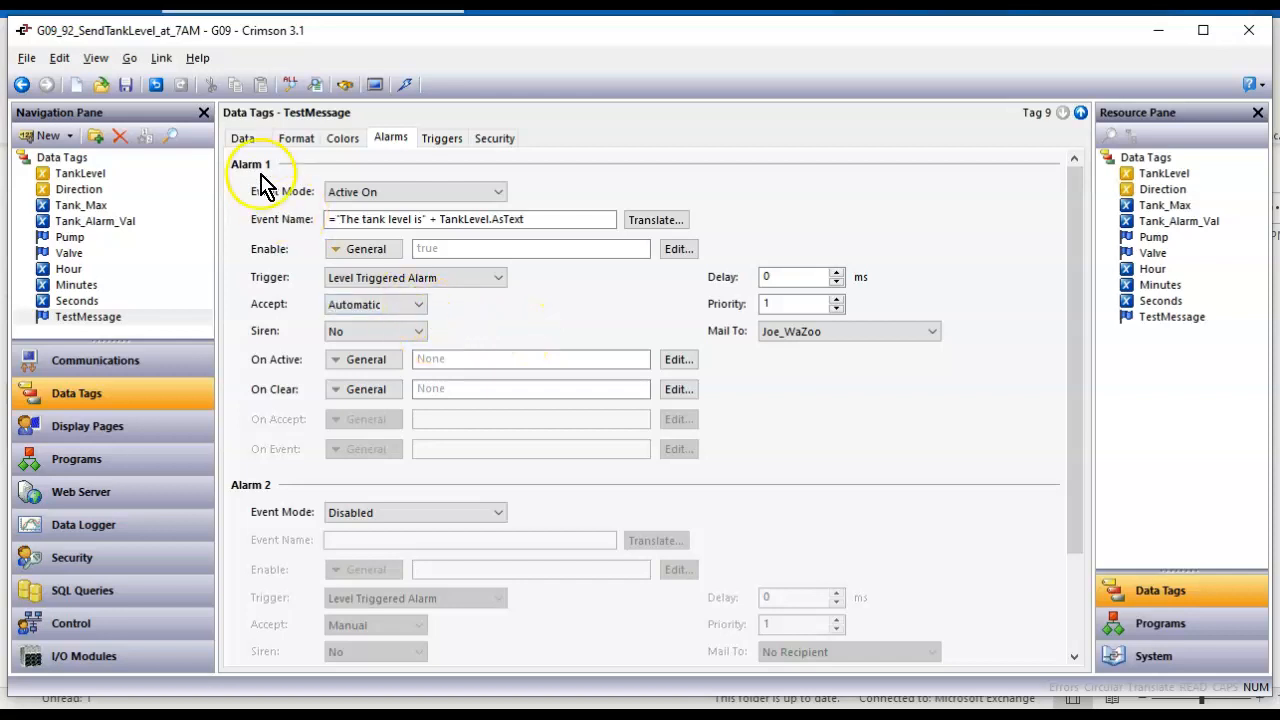
Show the TestMessage tag's data settings, check the clock and time fields on the HMI web page in the browser, and return to Crimson
click(252, 142)
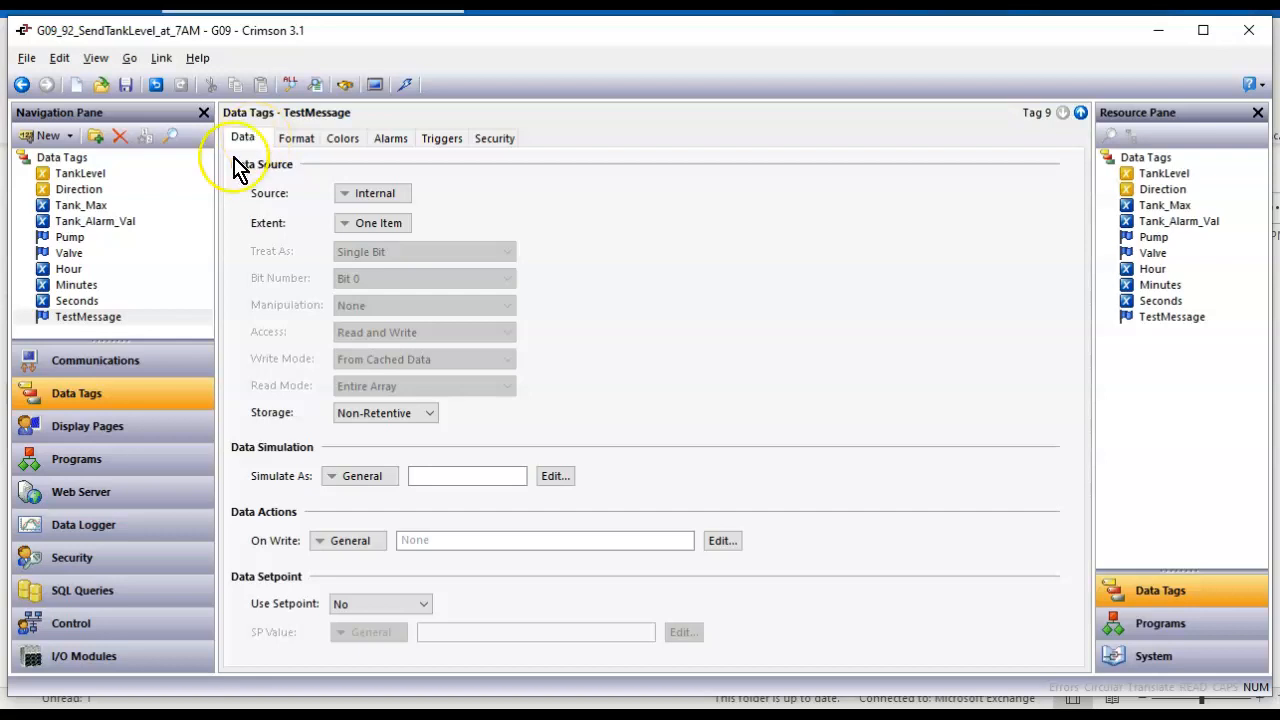
click(120, 318)
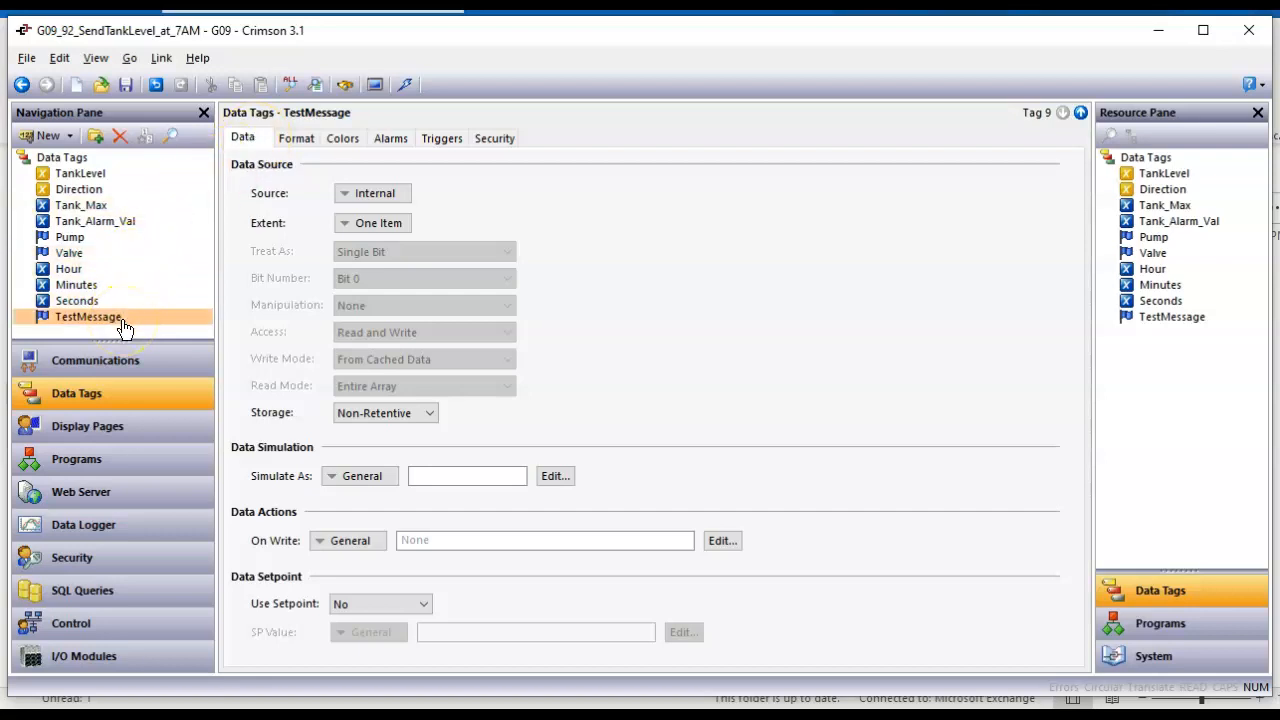
click(323, 694)
click(425, 382)
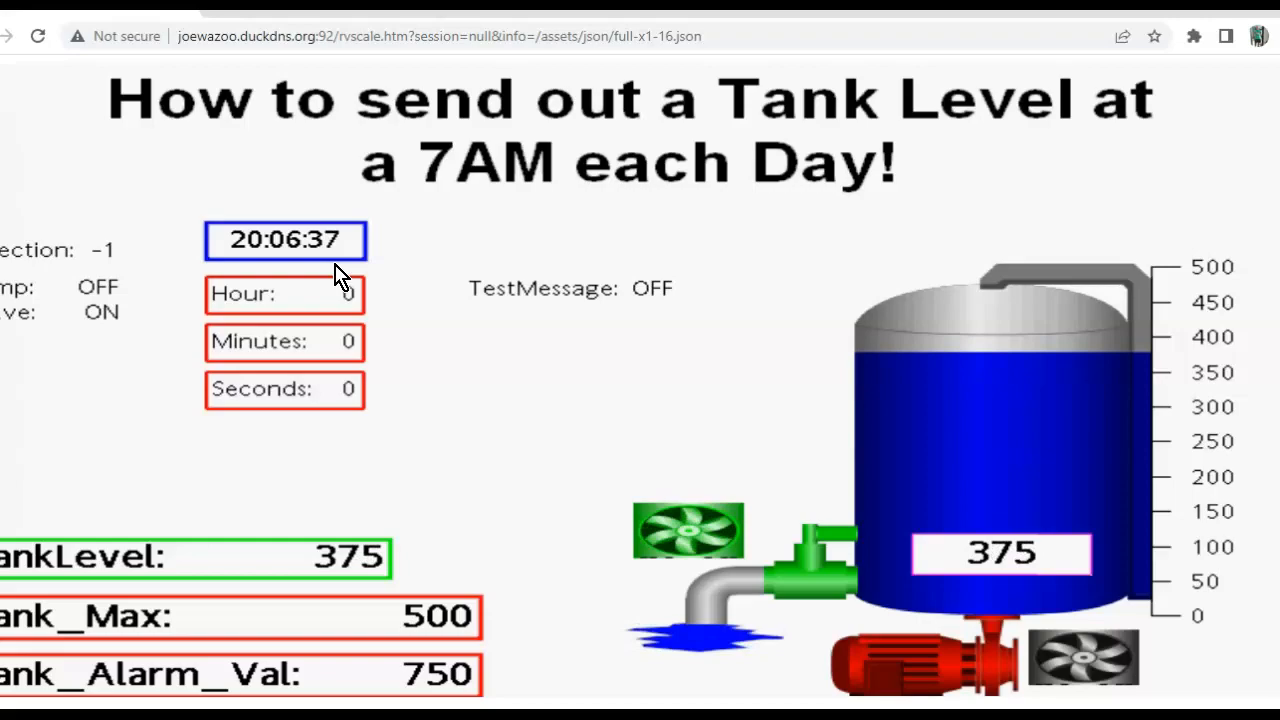
key(alt+Tab)
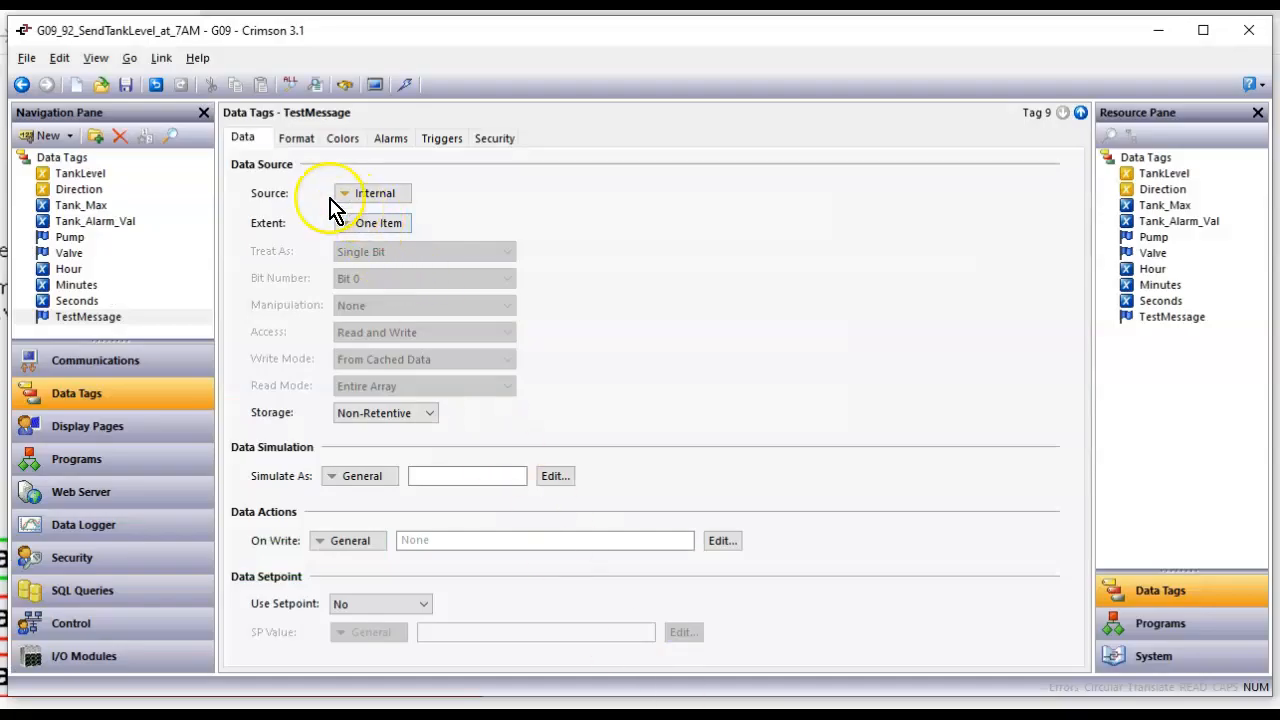
Set the TestMessage data source to Complex and start its code with return((GetHour(GetNow()) == Hour), using the Hour tag
click(365, 199)
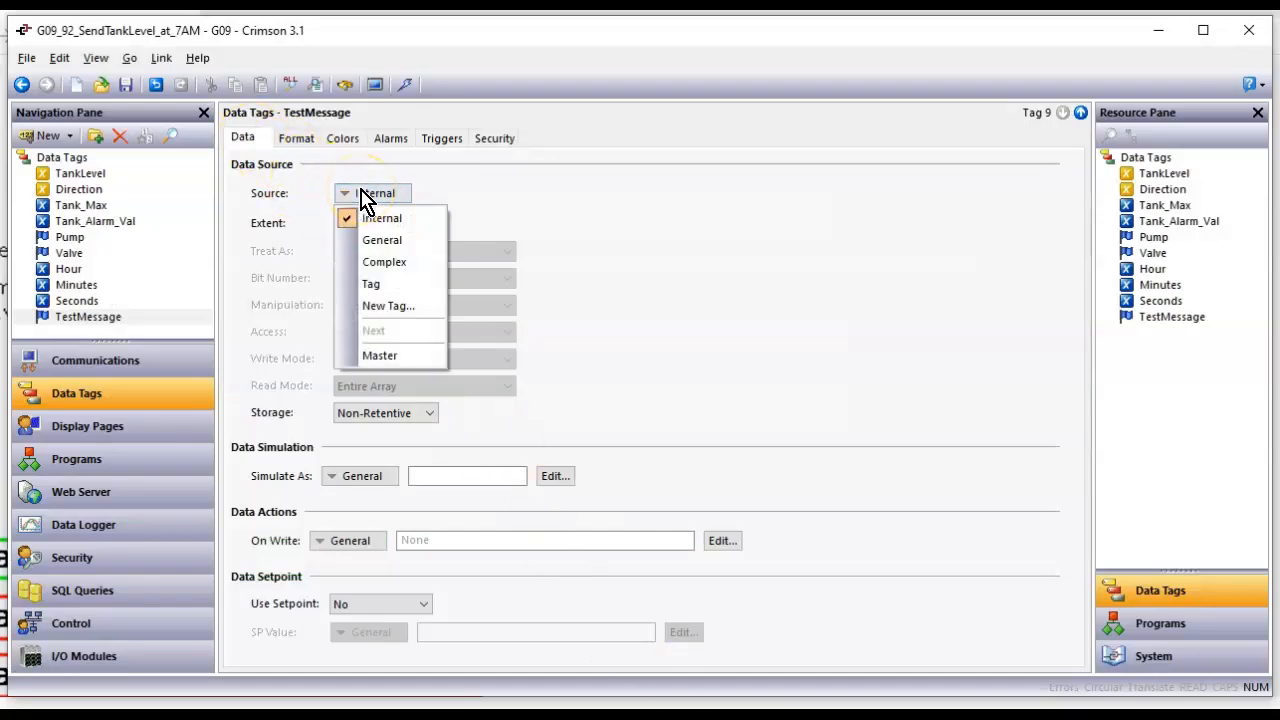
click(396, 266)
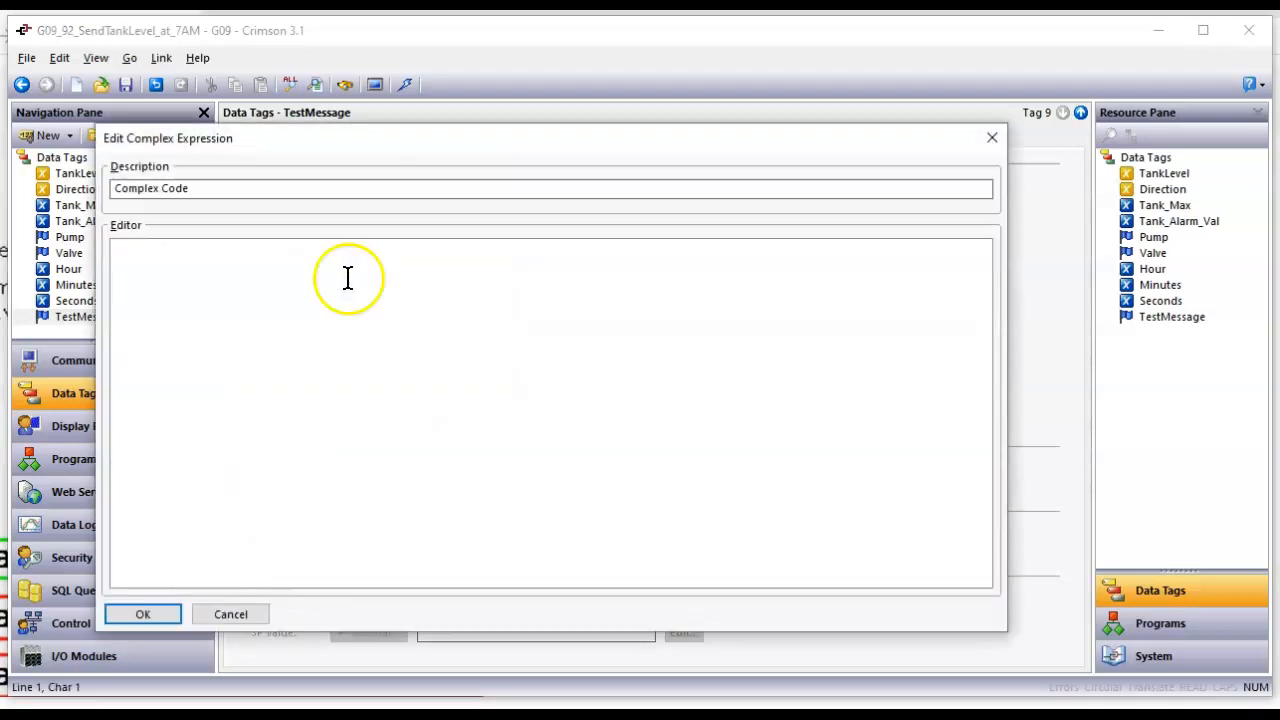
text(return(()
click(357, 317)
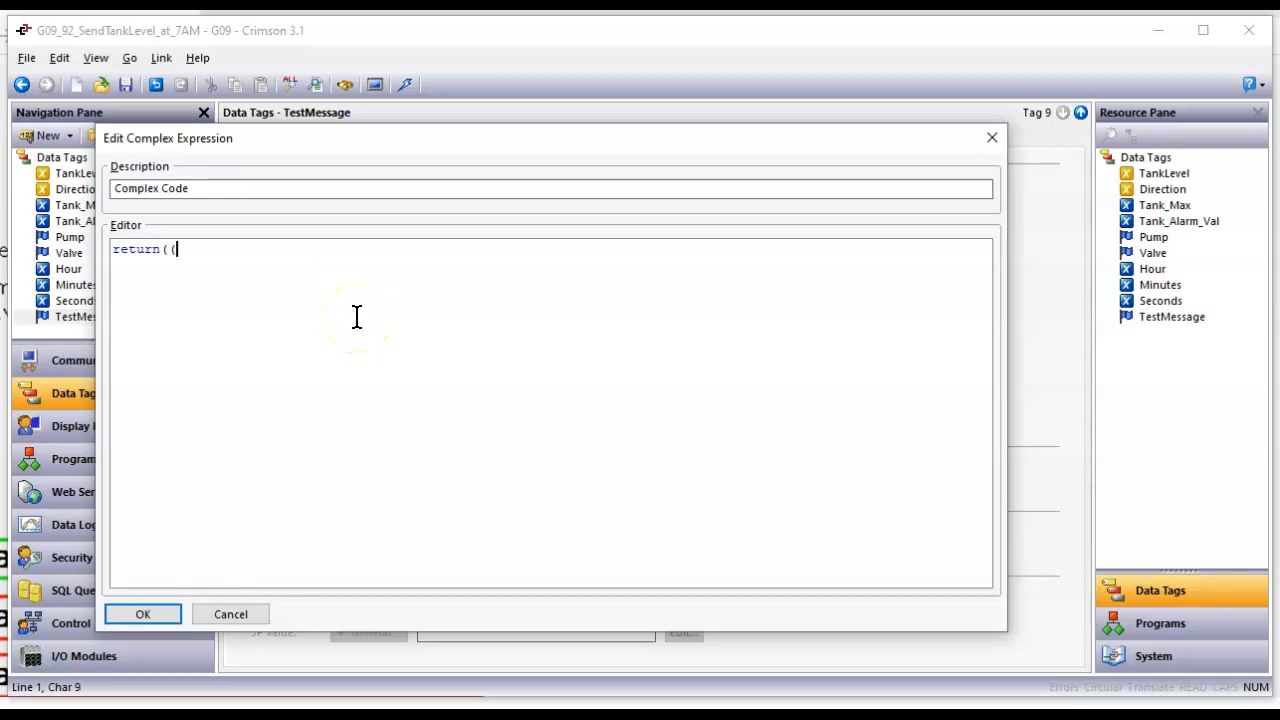
text(GetHour(GetNow()))
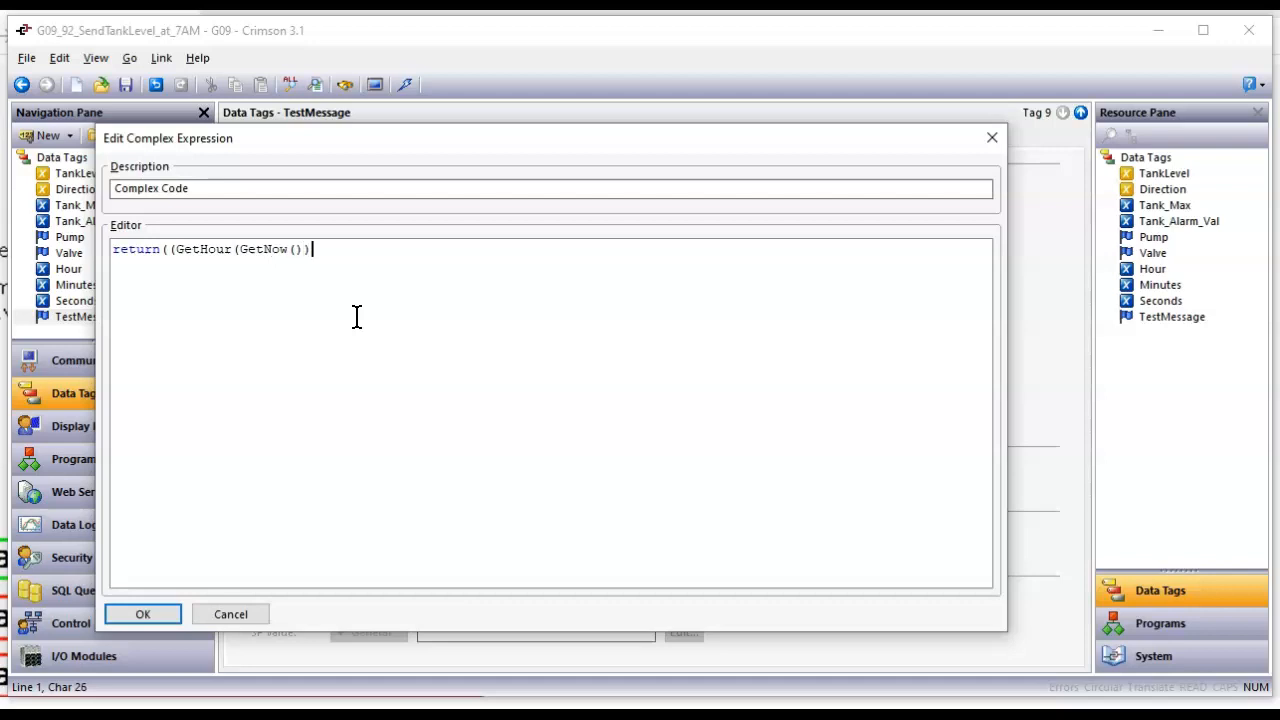
text( ==)
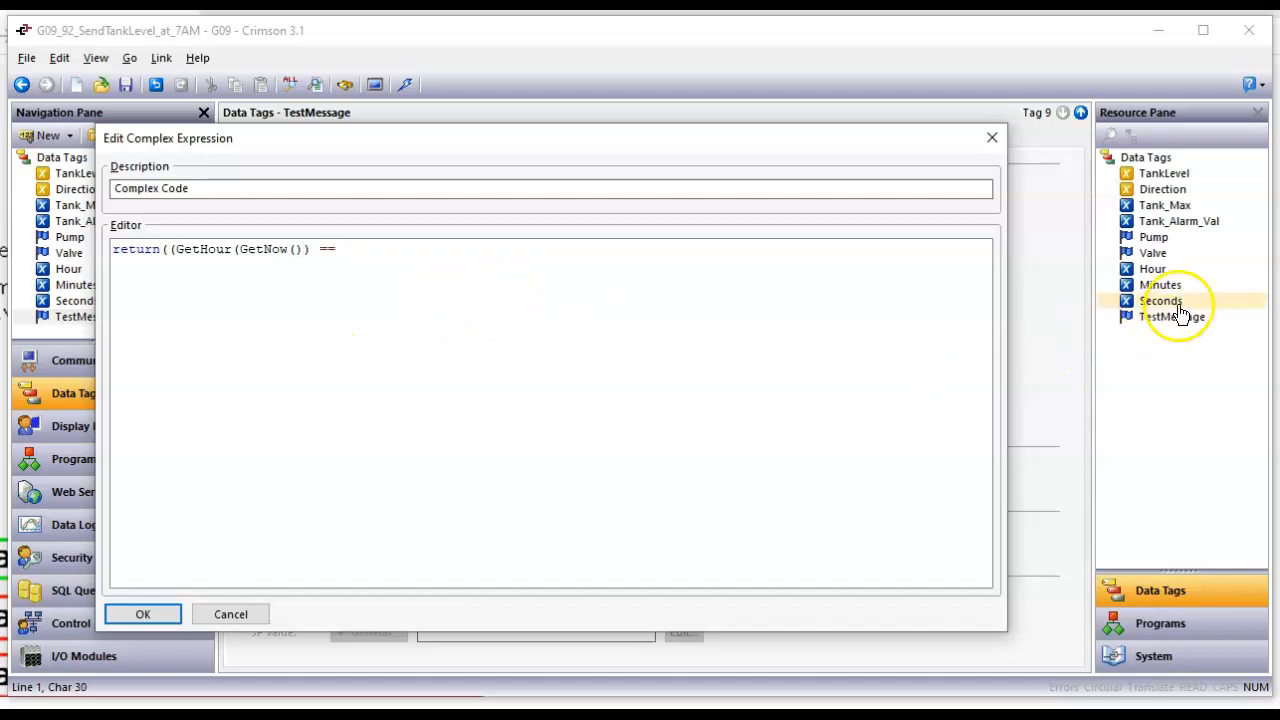
drag(1163, 277, 645, 257)
text())
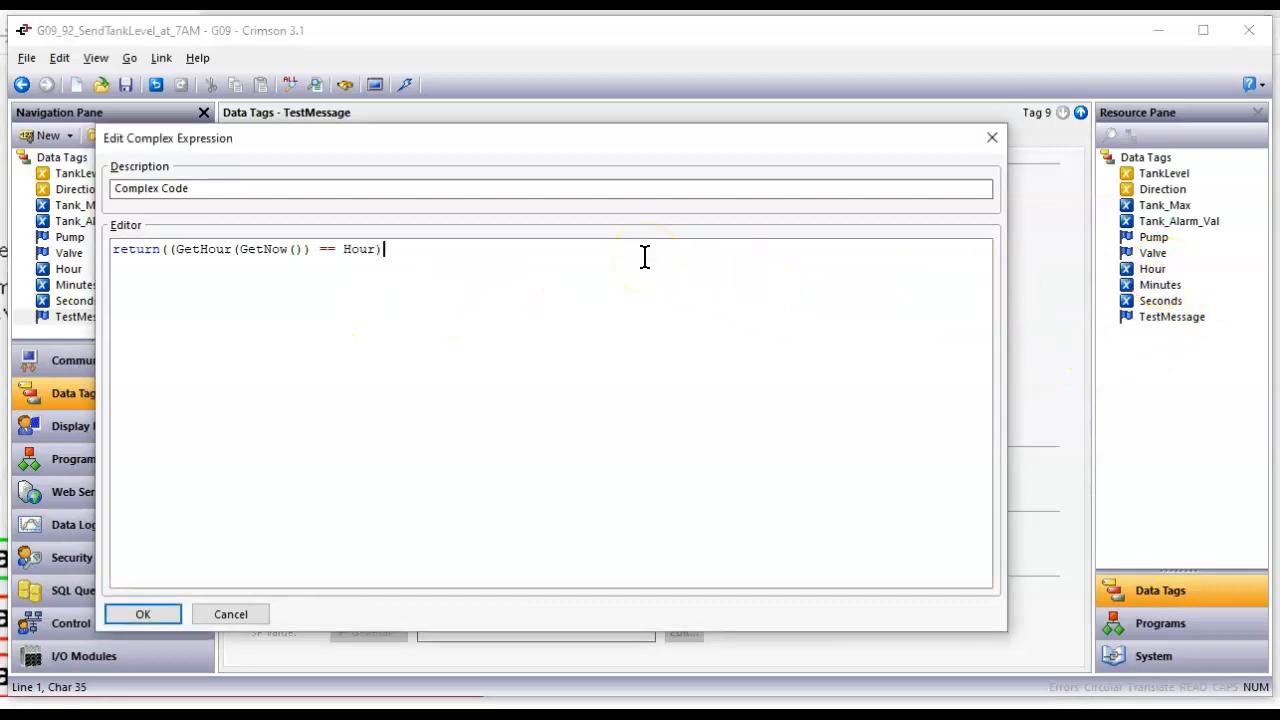
Extend the condition with && (GetMin(GetNow() == Minutes) && (GetSec(GetNow() == Seconds), using the Minutes and Seconds tags
text( && (GetMin(GetNow() ==)
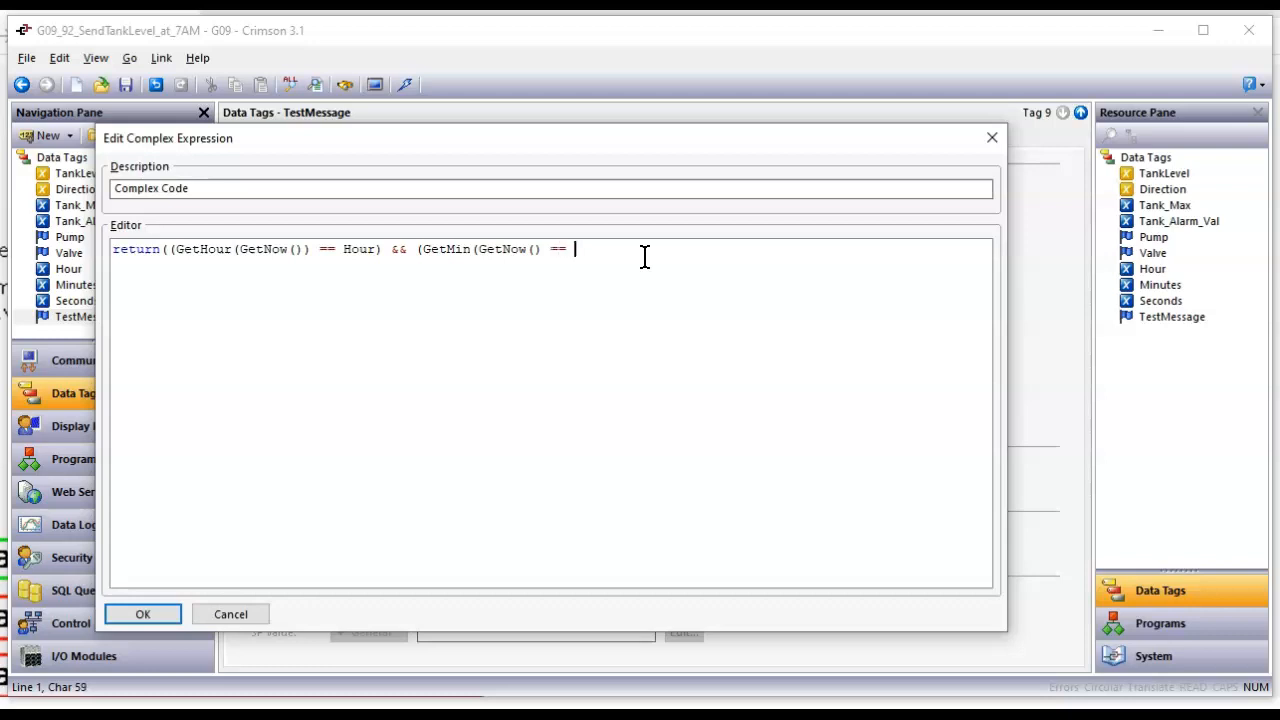
drag(1120, 286, 668, 264)
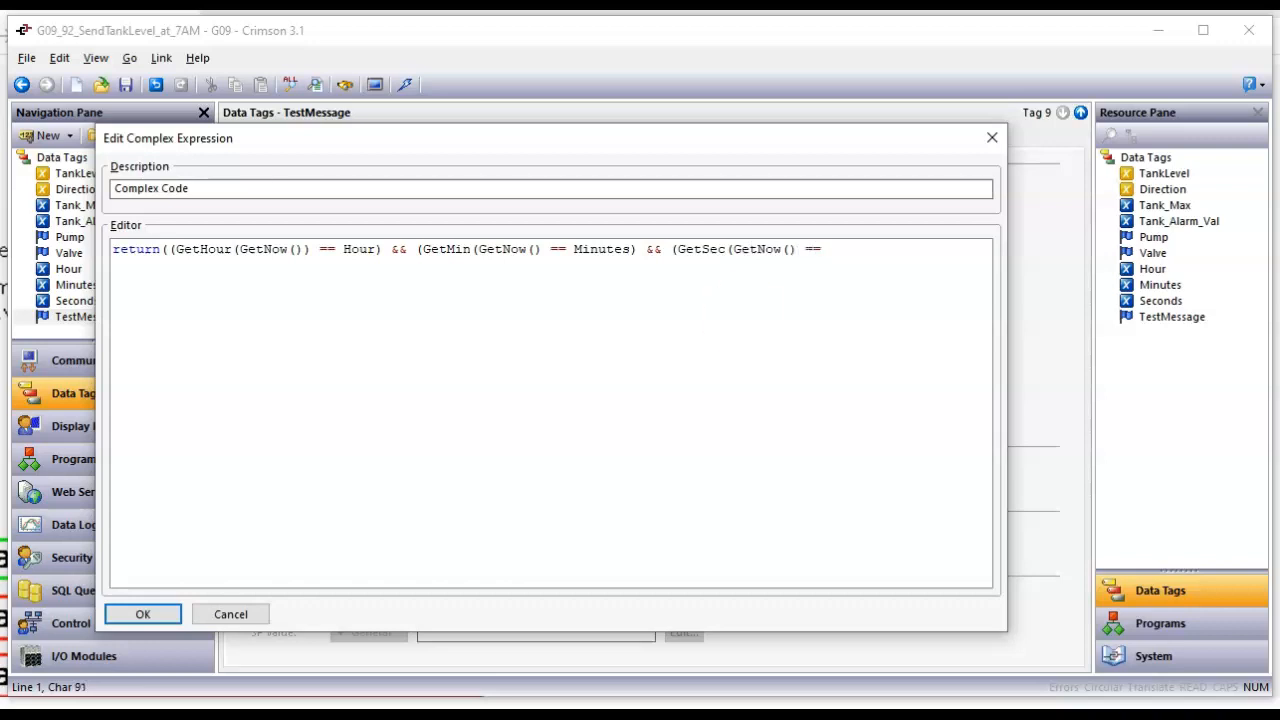
drag(1160, 300, 944, 265)
Add the missing closing parentheses after GetNow() in the minutes and seconds comparisons, end the return statement with ); and accept the code
click(306, 253)
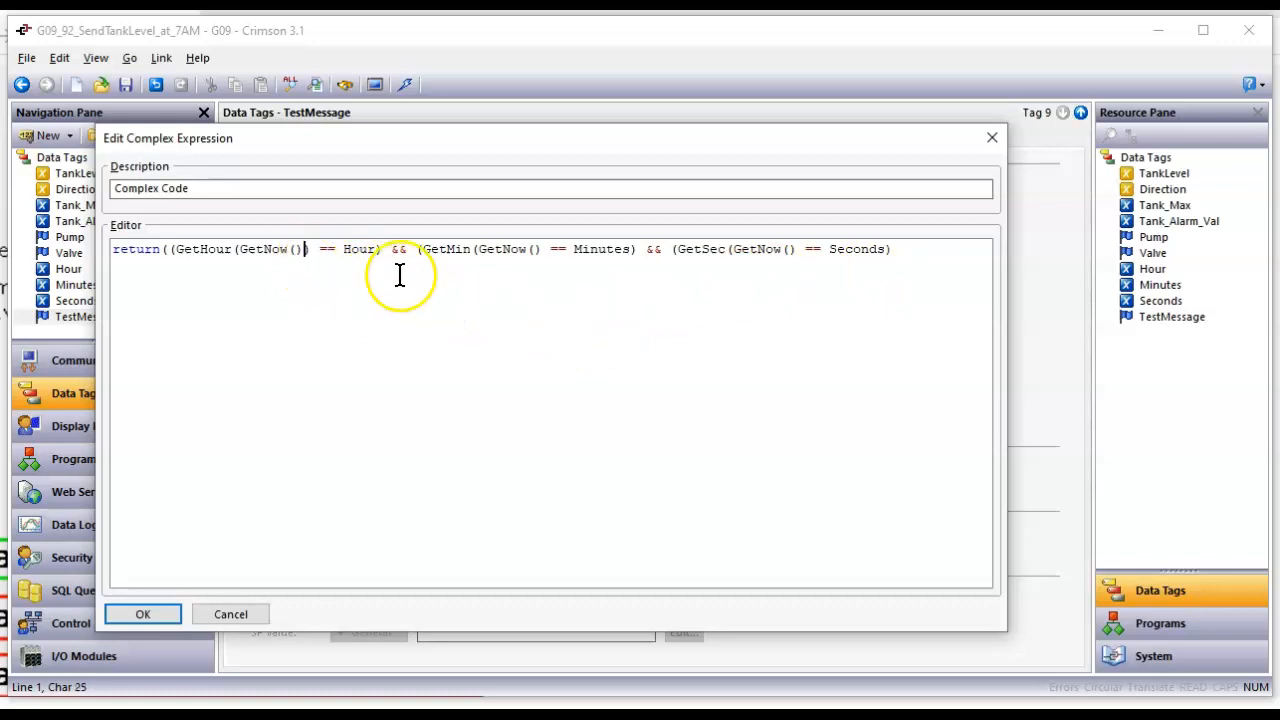
key(BackSpace)
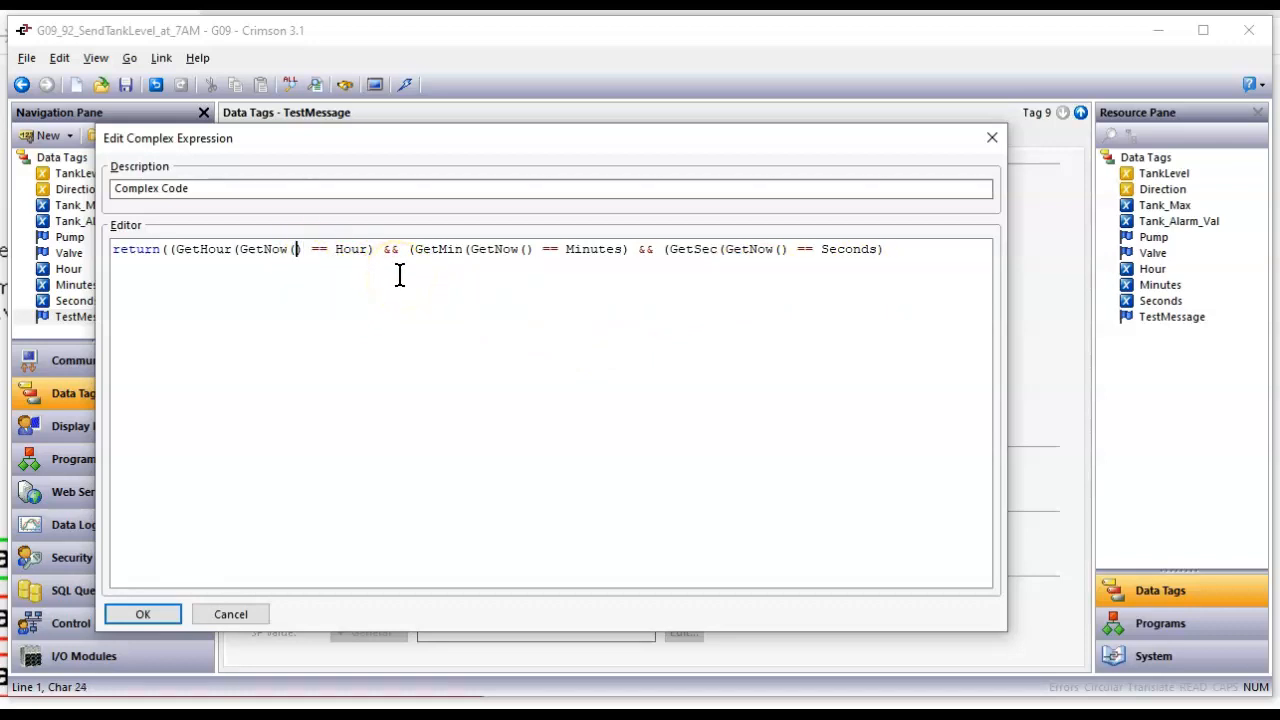
click(306, 257)
text())
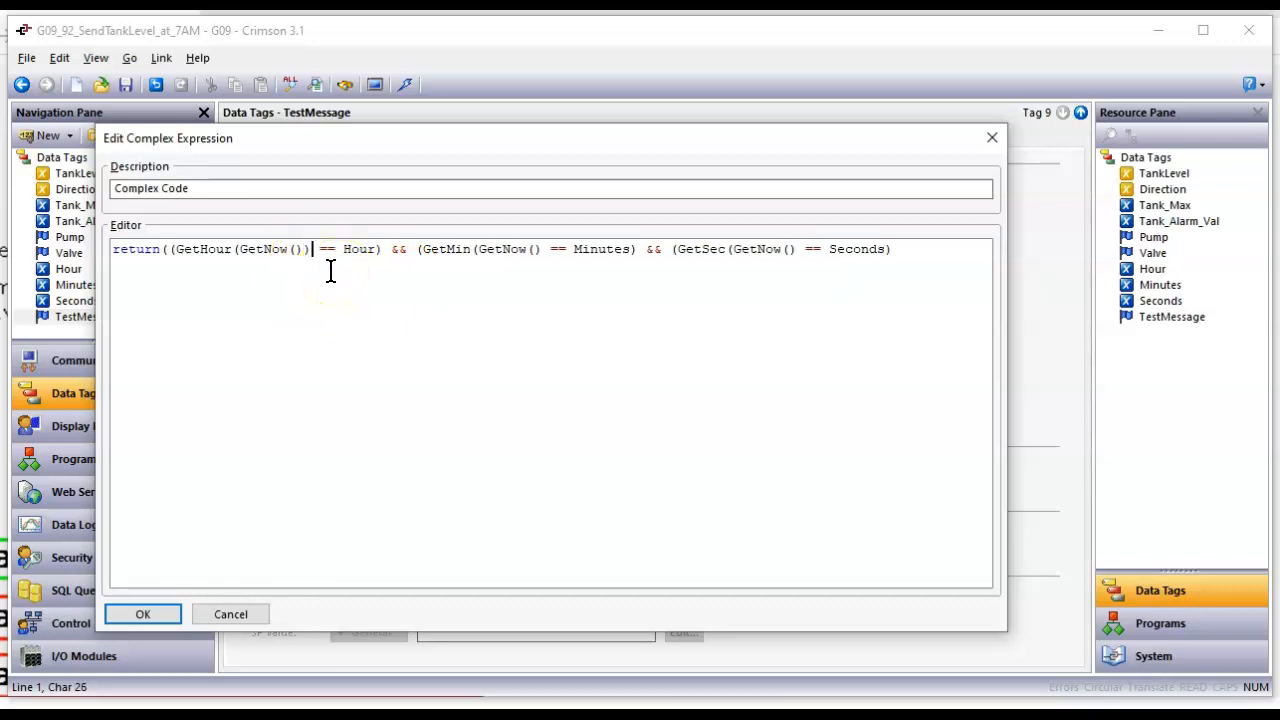
click(540, 258)
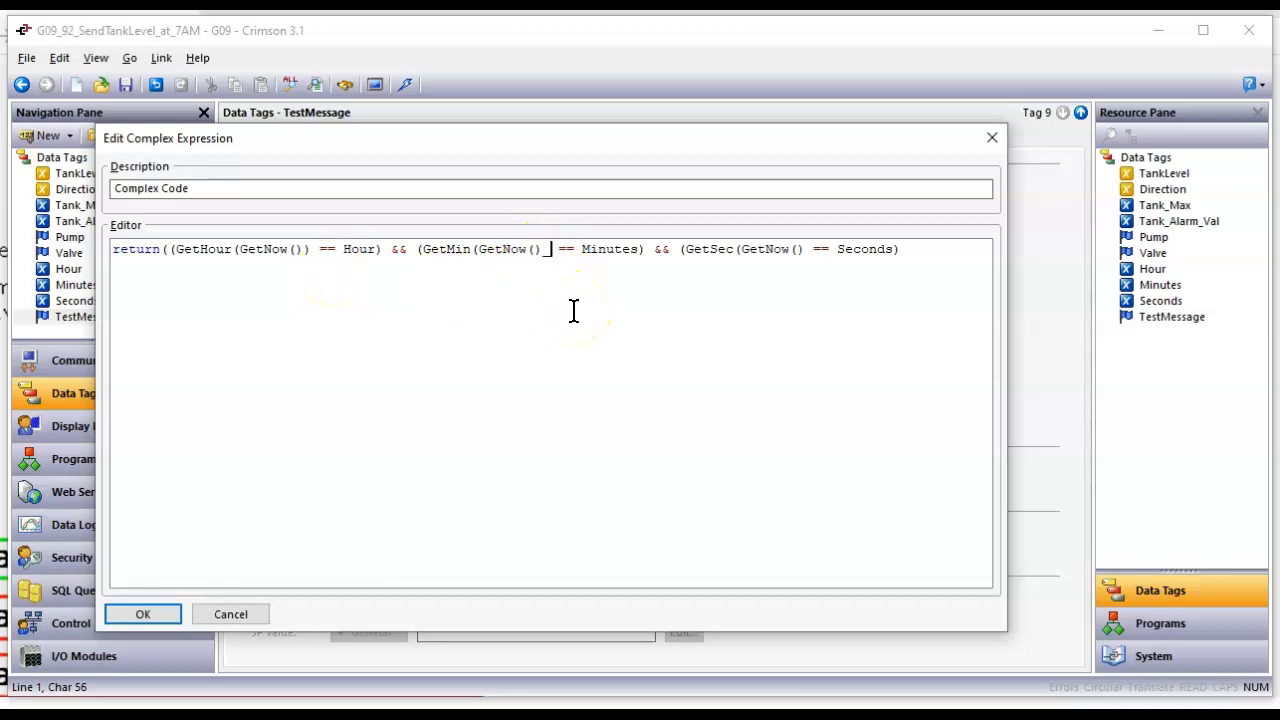
text())
click(810, 252)
text())
click(672, 340)
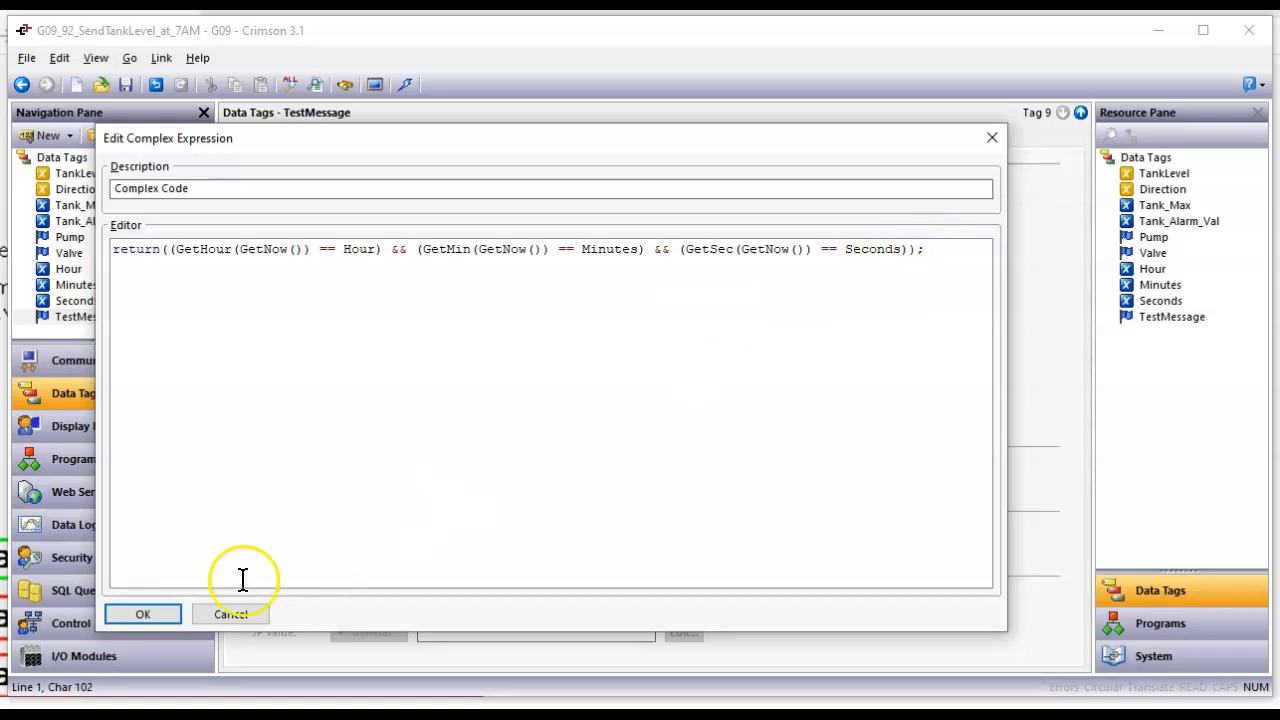
click(143, 614)
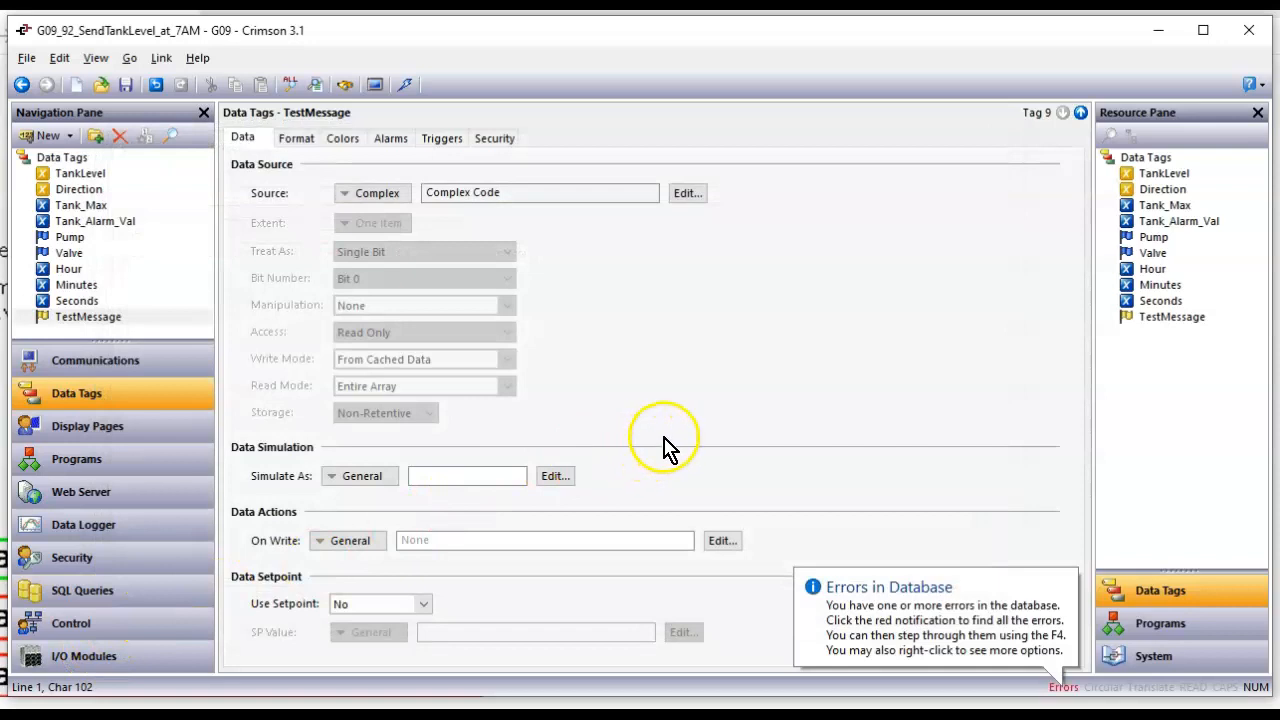
Review the TestMessage complex code for the database error and delete the broken TestMessage data box from the Main page
click(1063, 684)
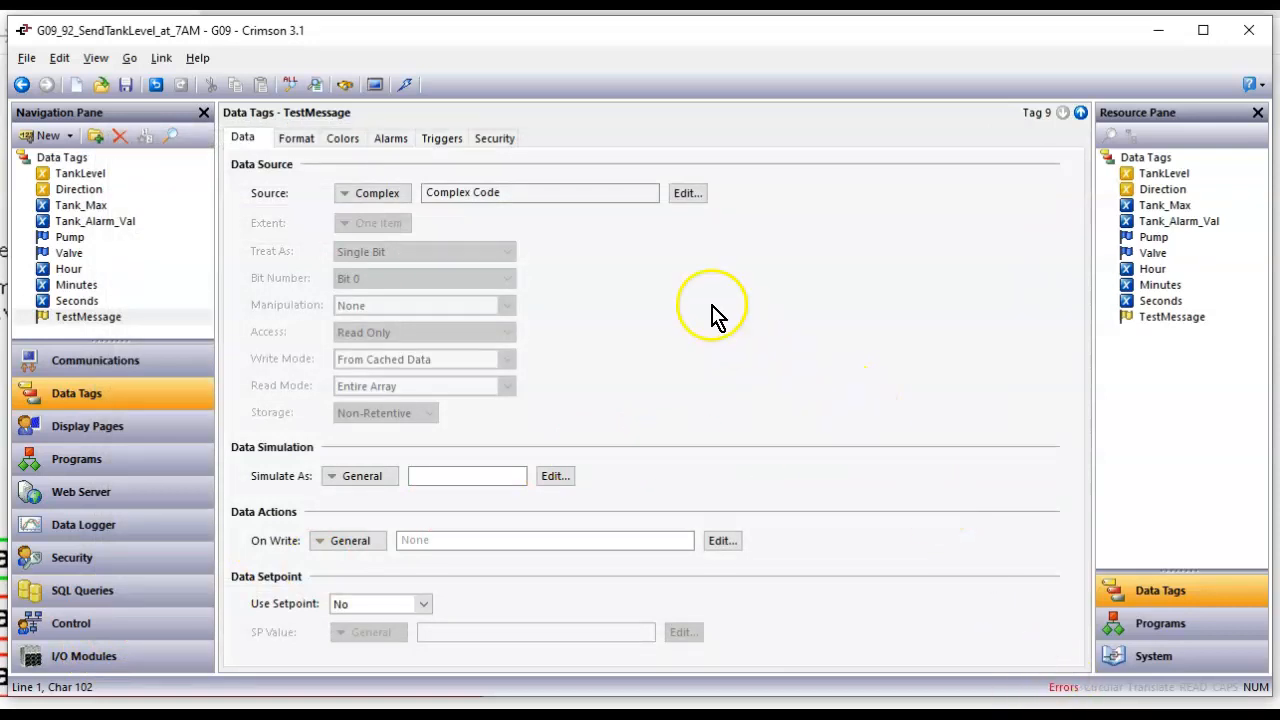
click(680, 193)
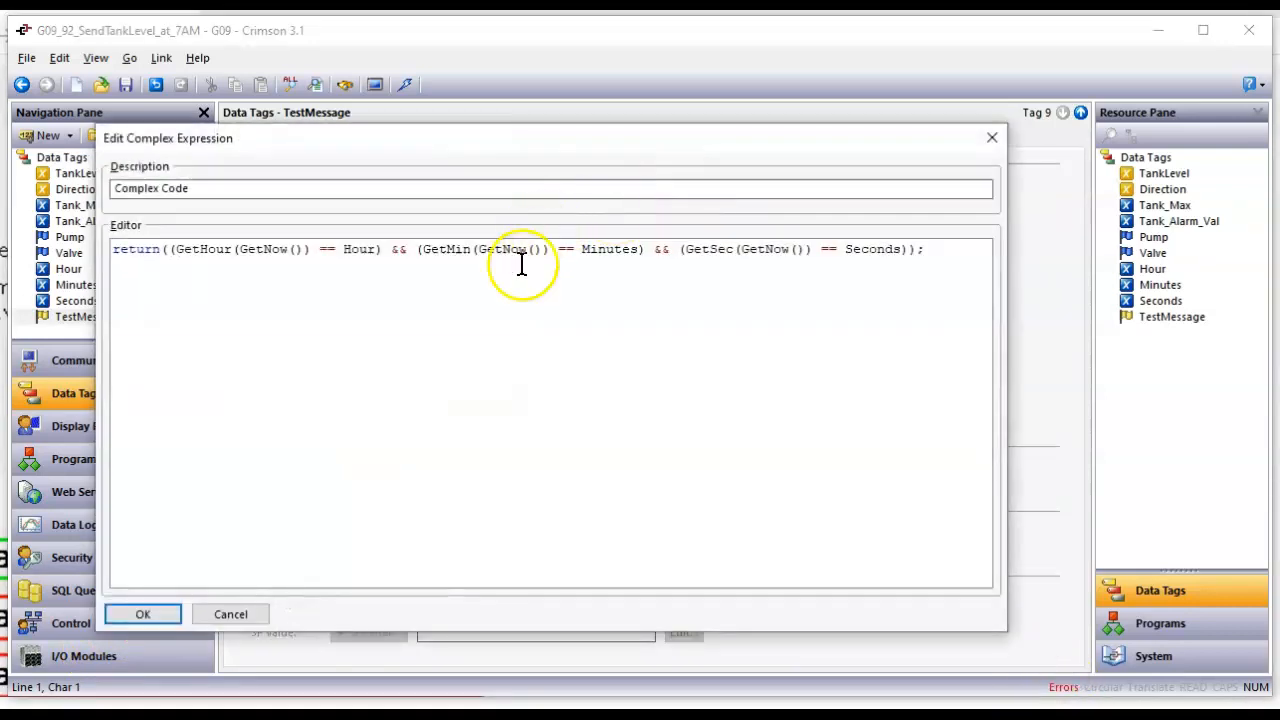
click(170, 614)
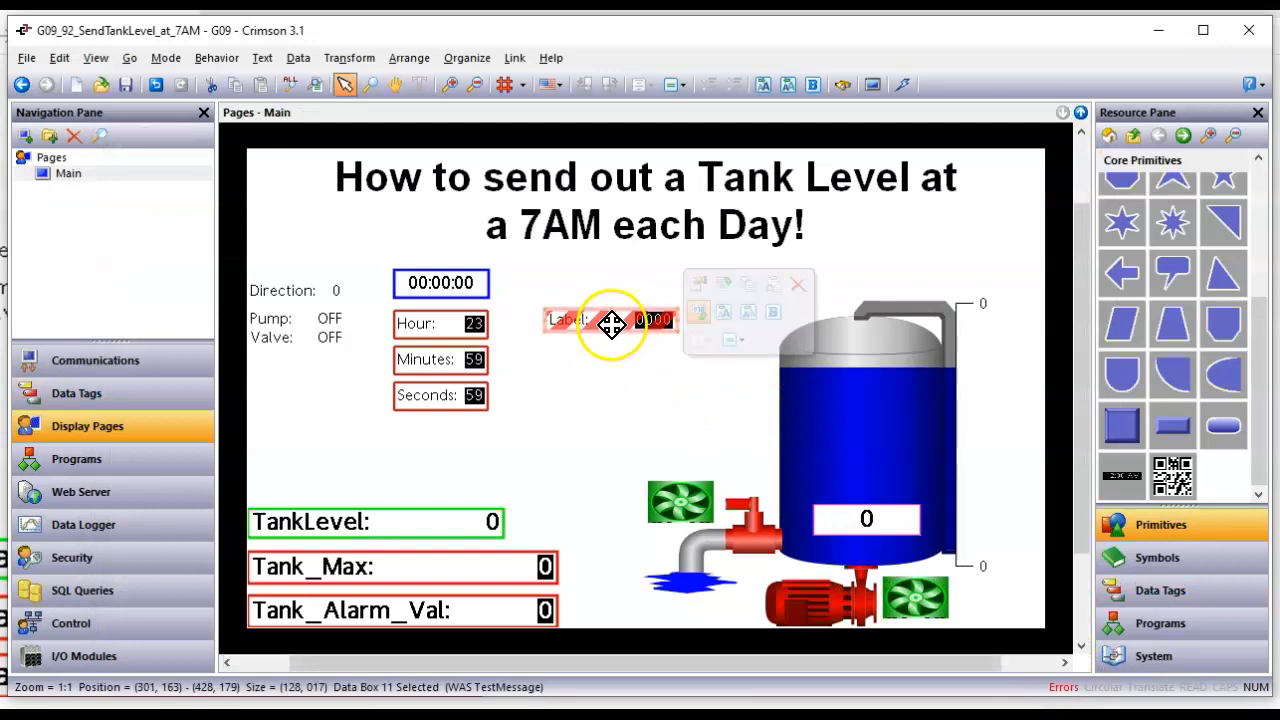
key(Delete)
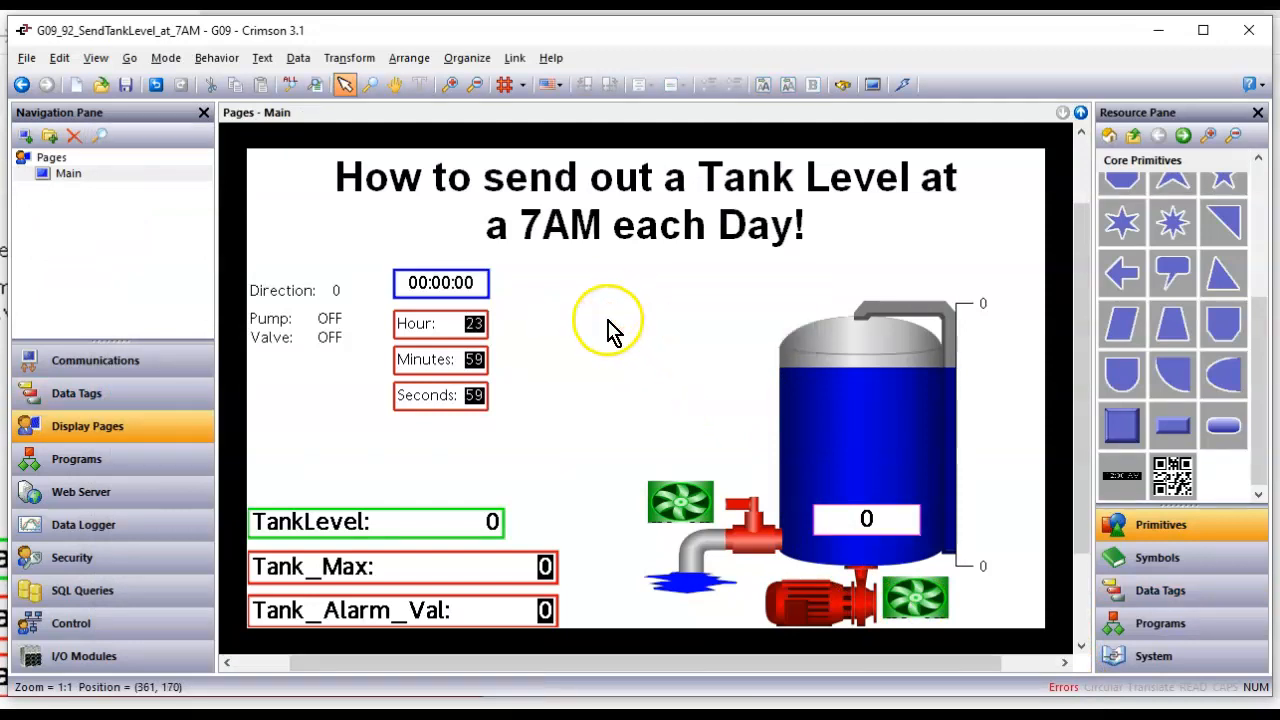
Change the description of the TestMessage tag's complex expression to "Send Msg when Time Matches"
click(108, 399)
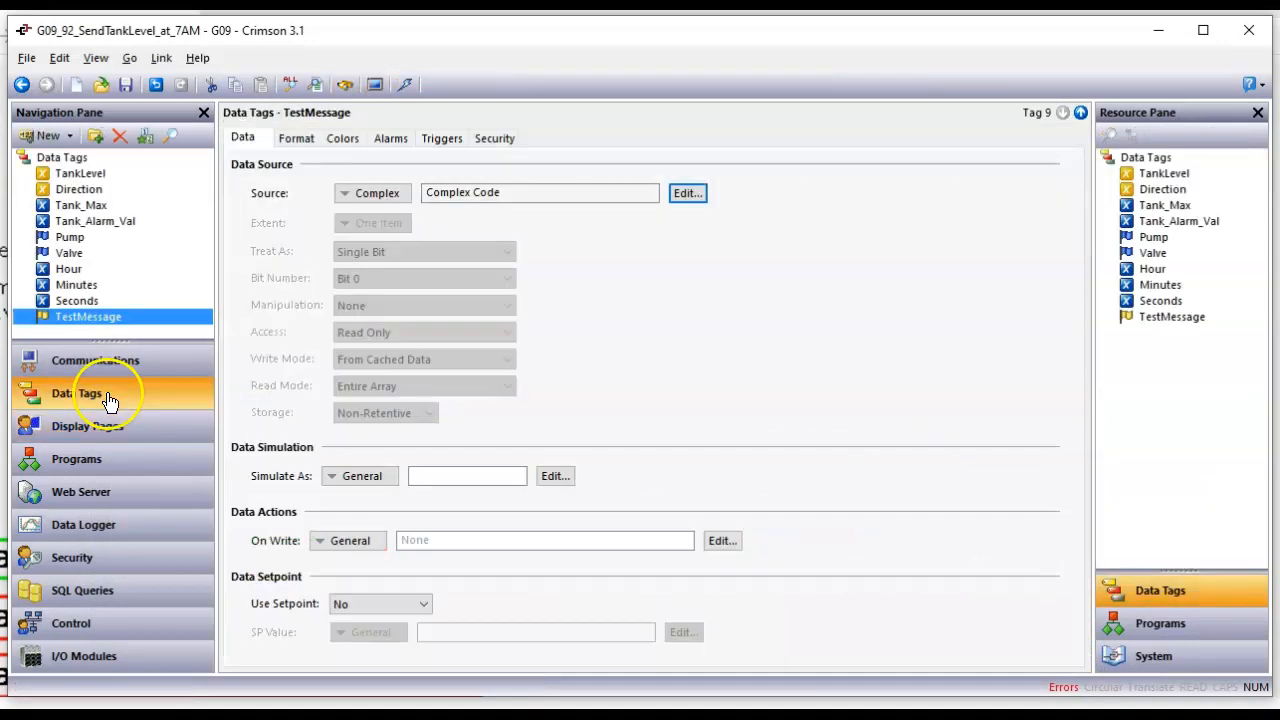
click(690, 193)
click(238, 190)
key(ctrl+a)
key(BackSpace)
key(ctrl+z)
text(S)
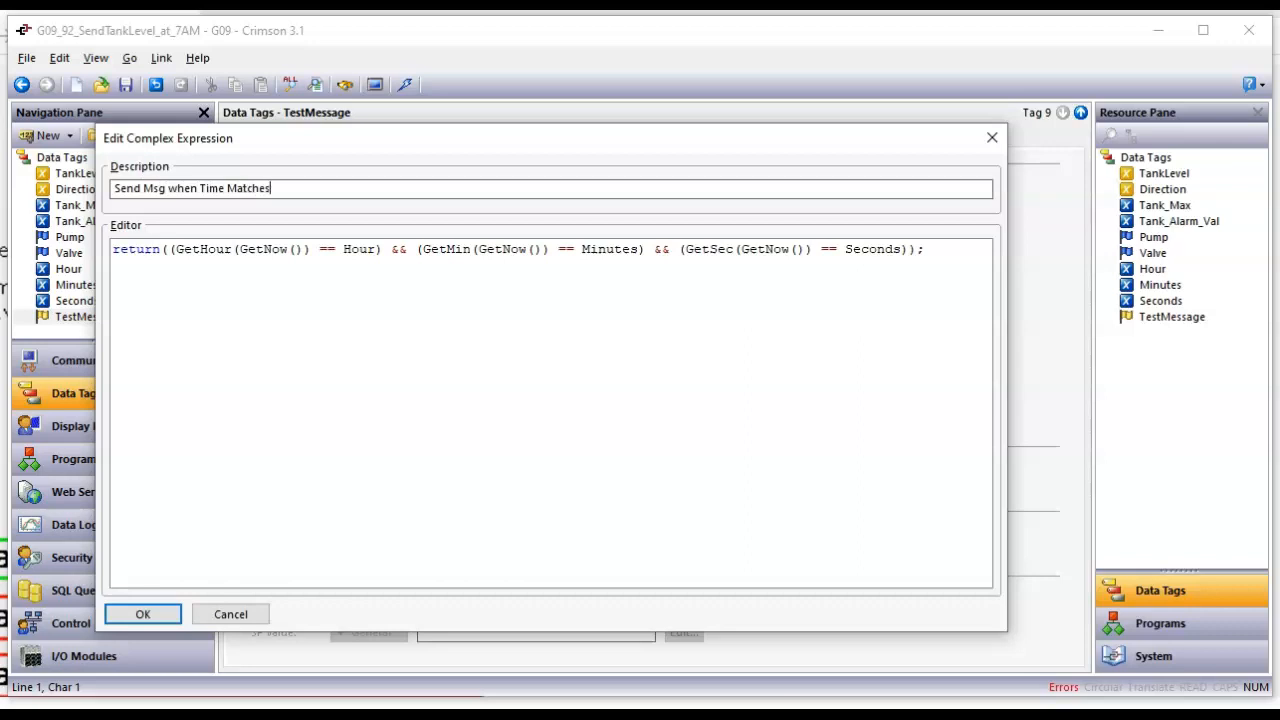
key(Return)
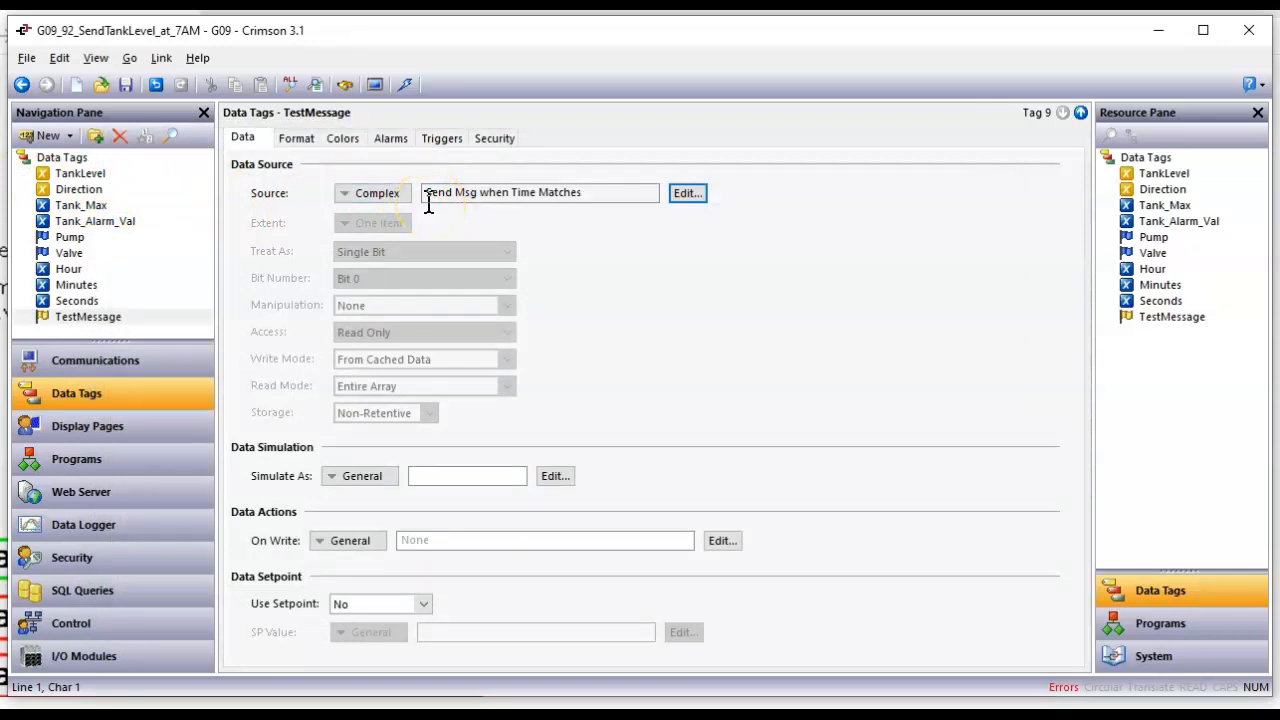
Place the TestMessage data tag on the Main page to the right of the clock display
click(101, 424)
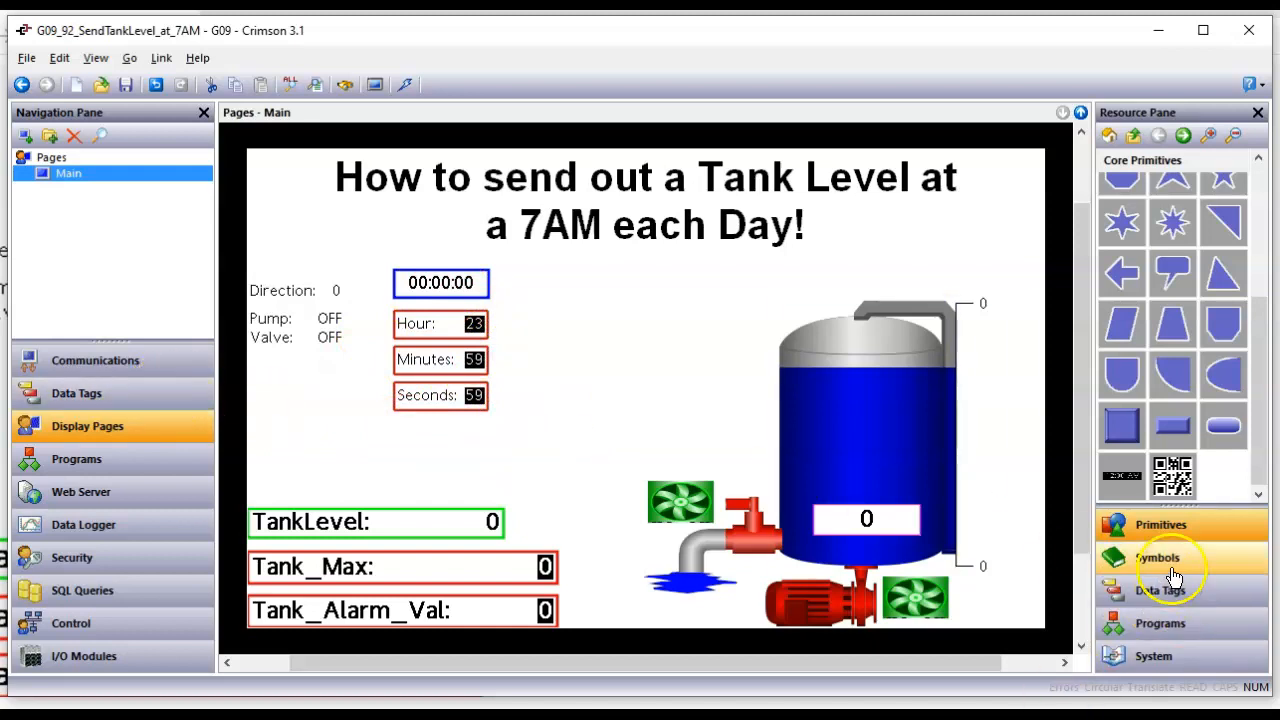
click(1185, 598)
drag(1170, 317, 588, 298)
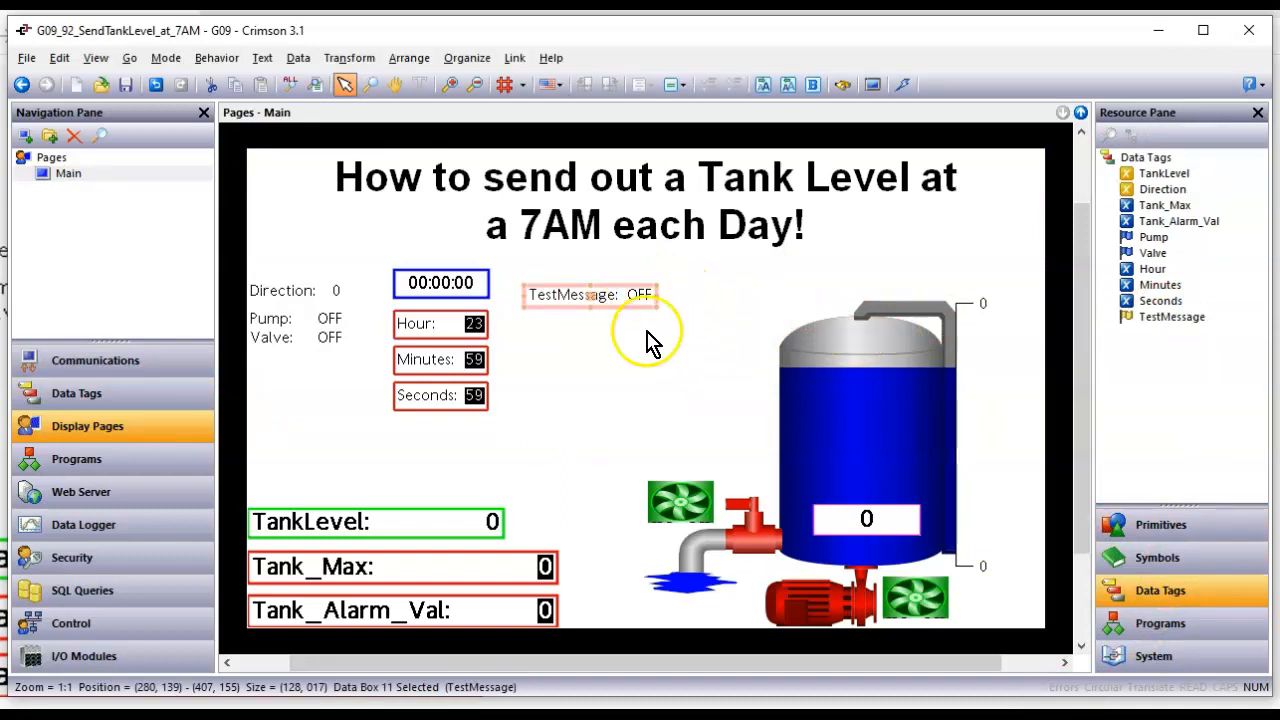
Save the database, download it to the HMI and bring up its running web page in the browser
click(125, 84)
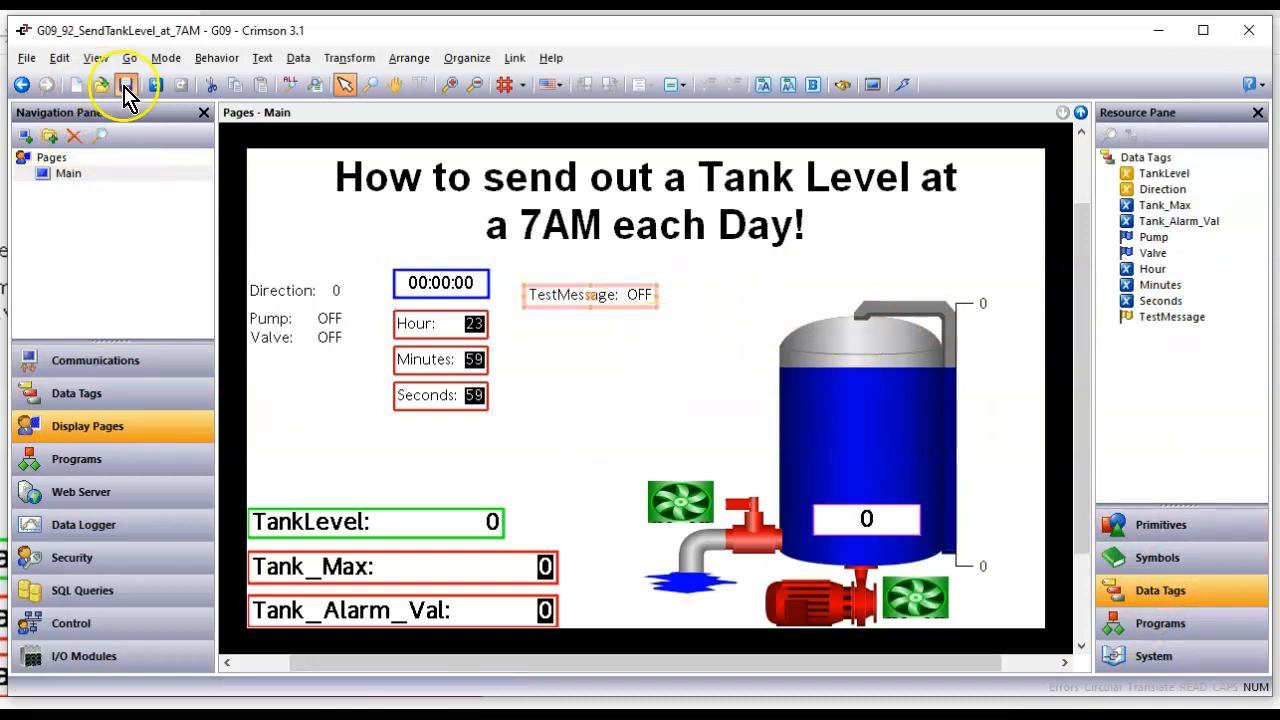
click(903, 86)
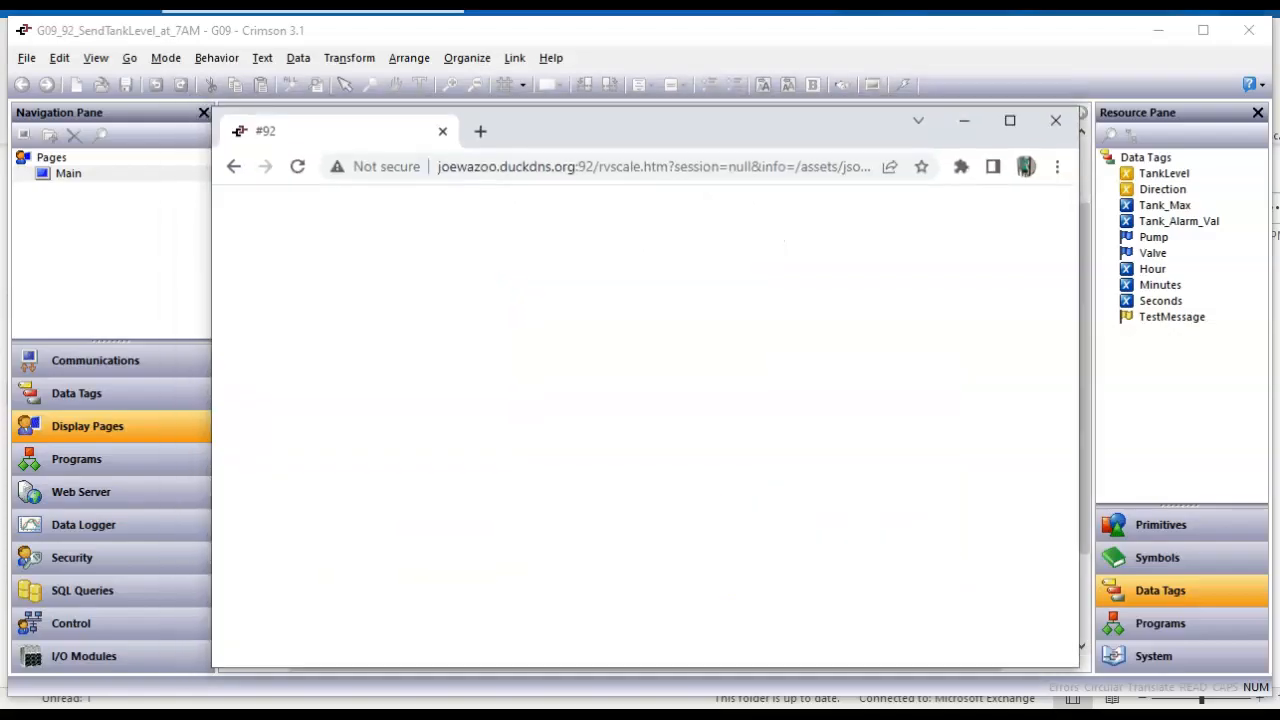
drag(731, 140, 682, 108)
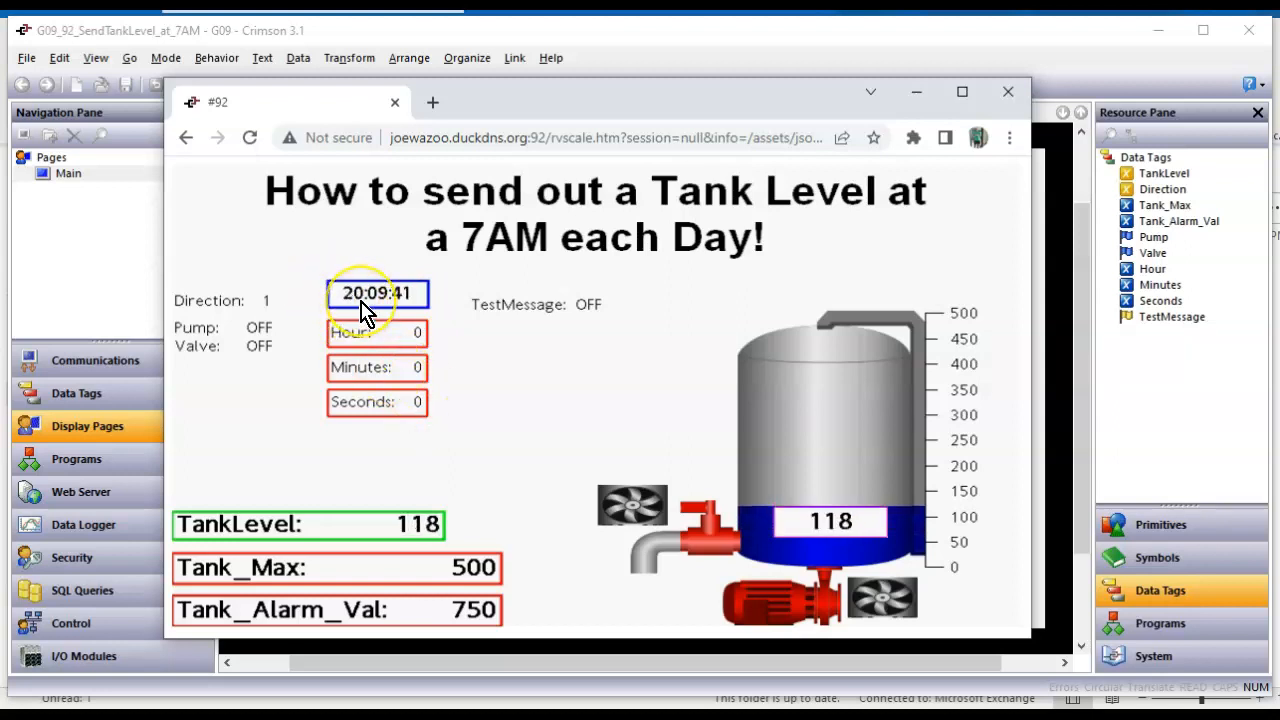
Set the send time on the running web page to Hour 20, Minutes 10 and Seconds 0
click(420, 335)
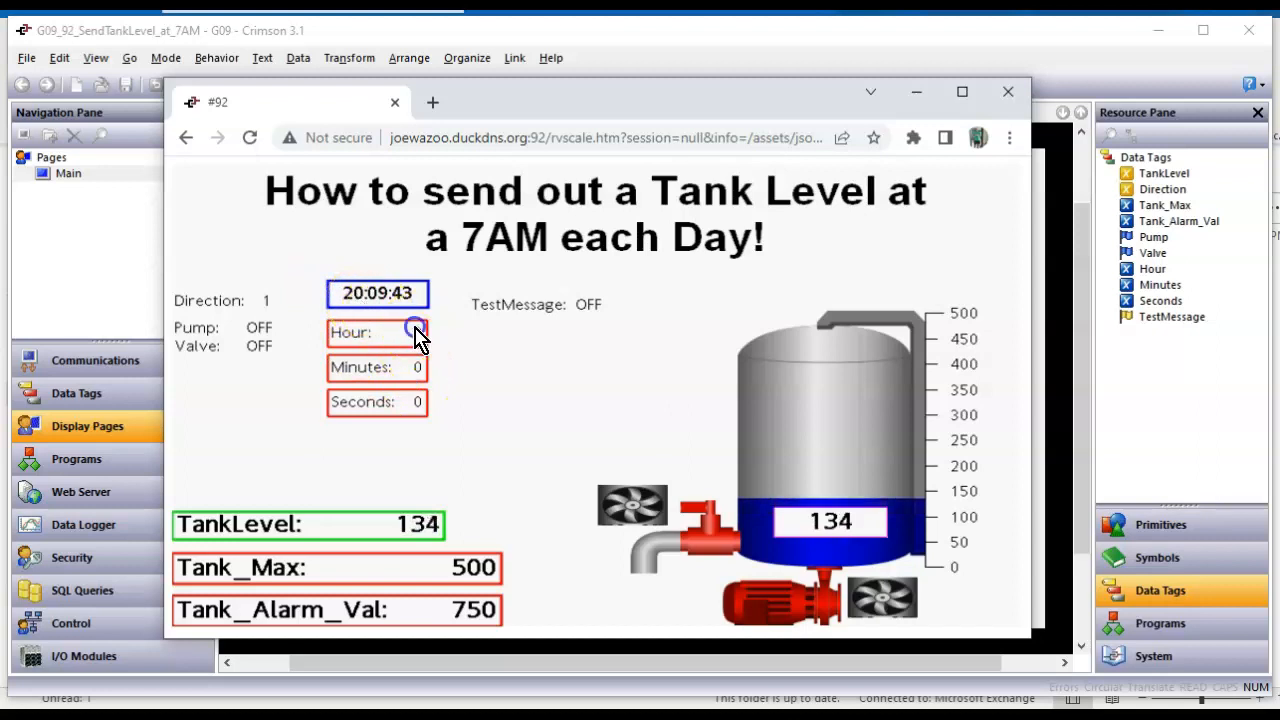
text(20)
key(Return)
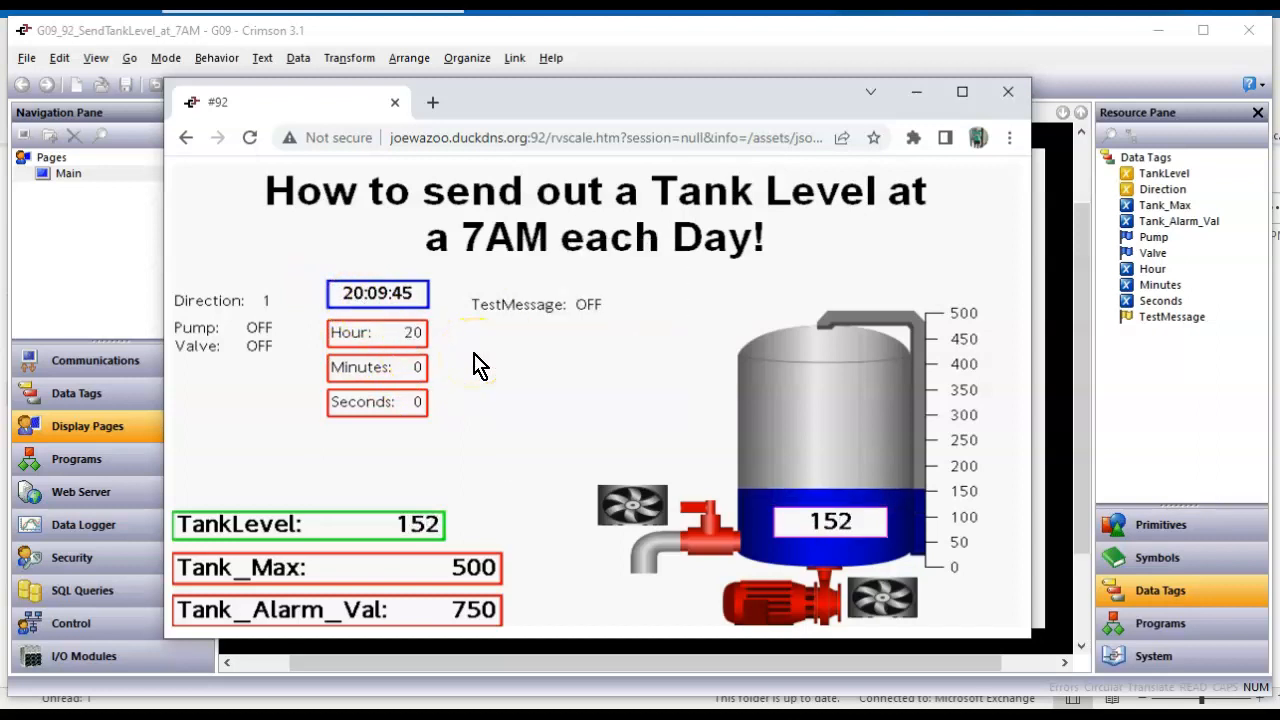
click(418, 368)
text(10)
key(Return)
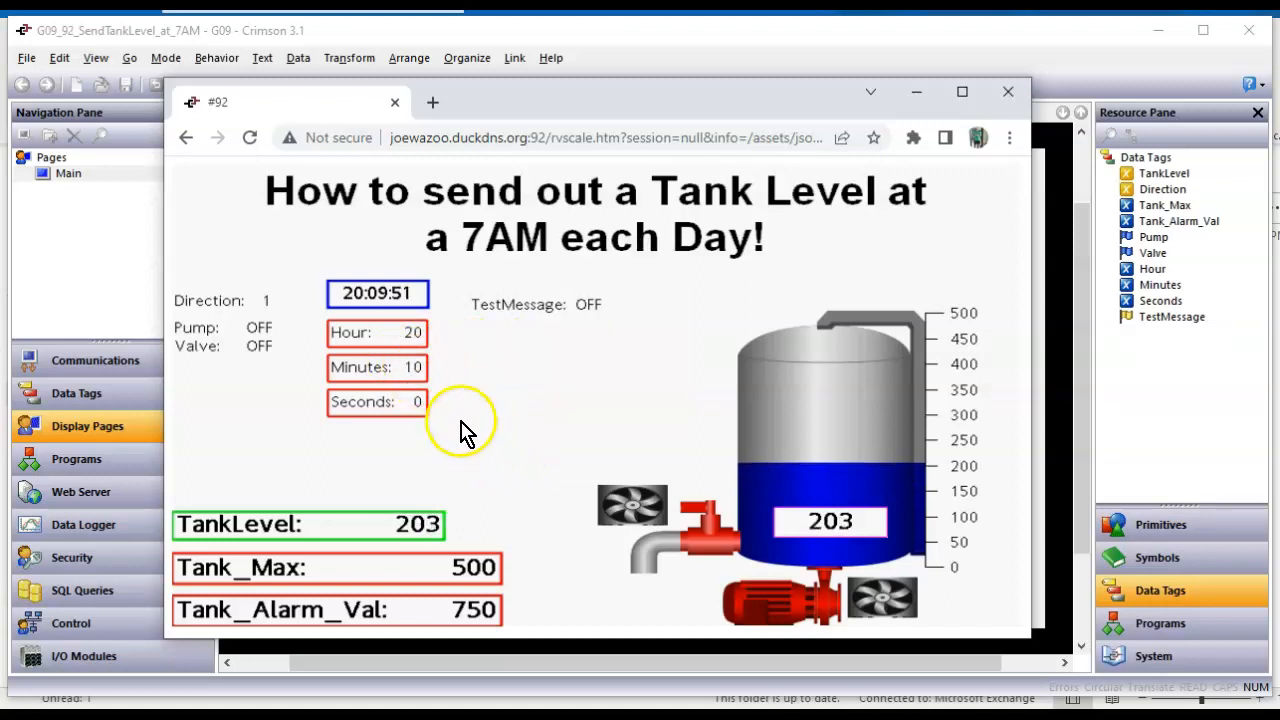
click(417, 402)
click(572, 436)
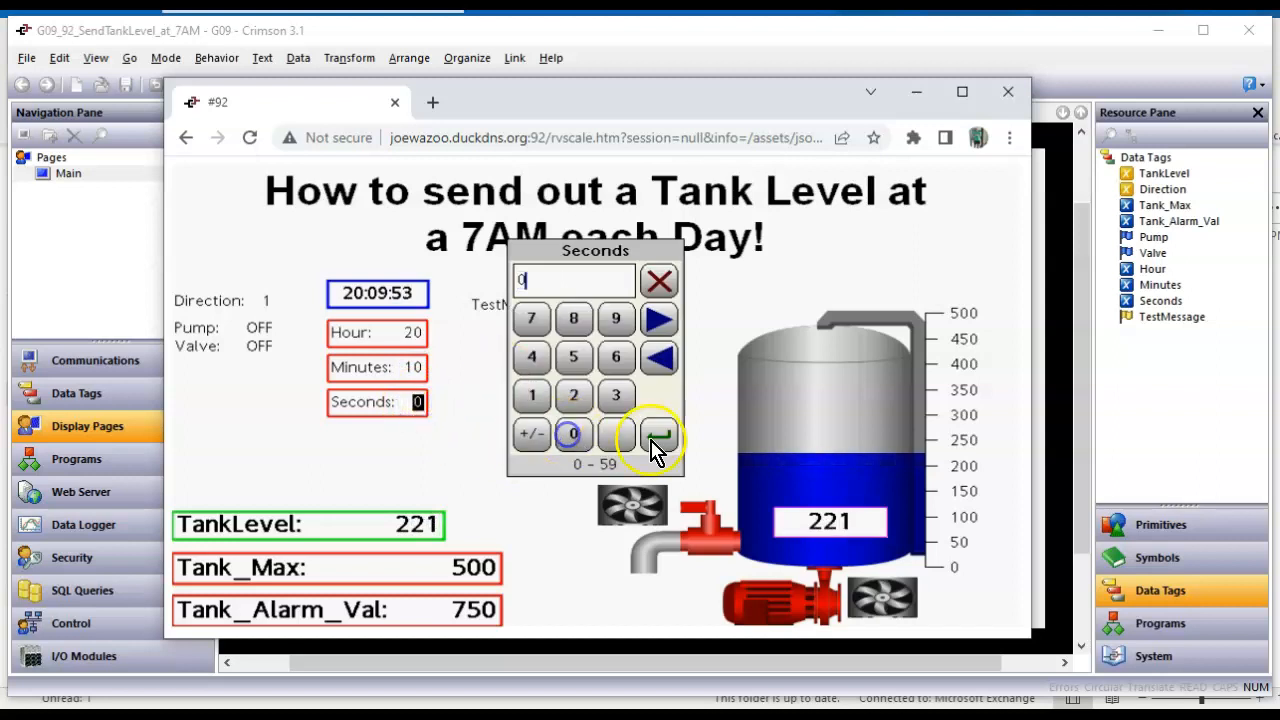
click(658, 435)
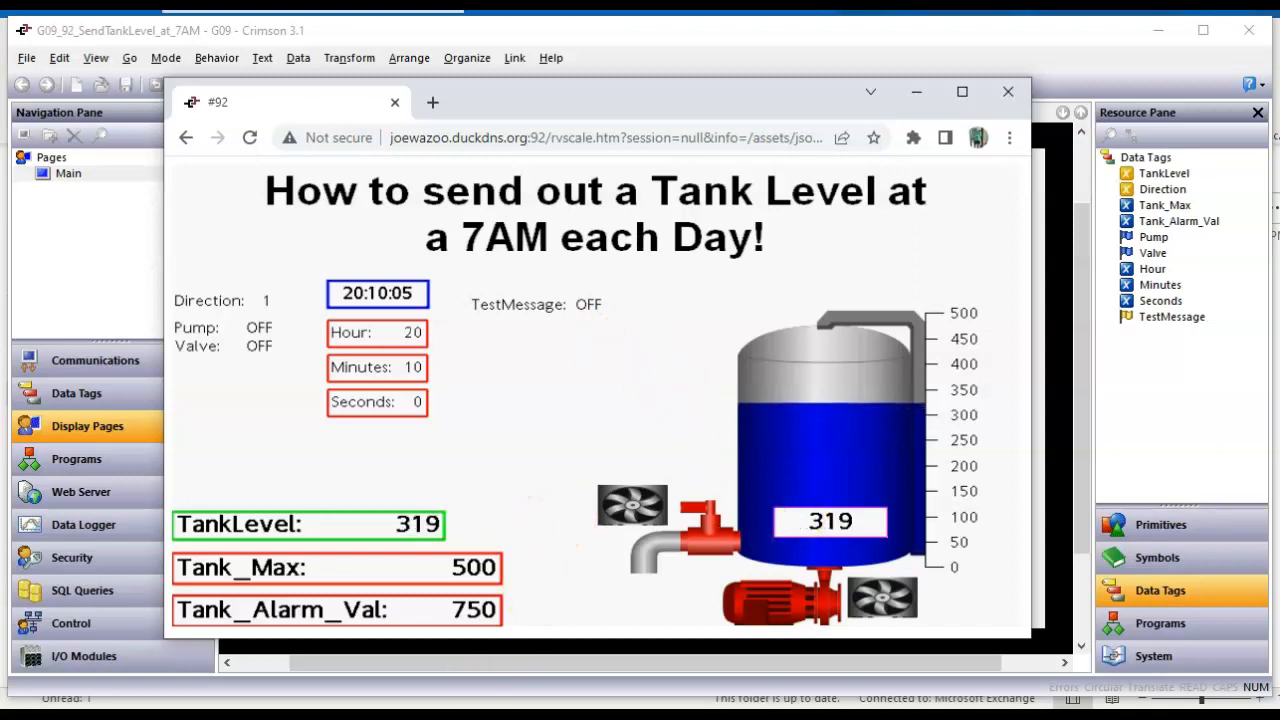
Switch to the Outlook HMI_Messages folder and open the newly received tank level alarm e-mail
click(527, 695)
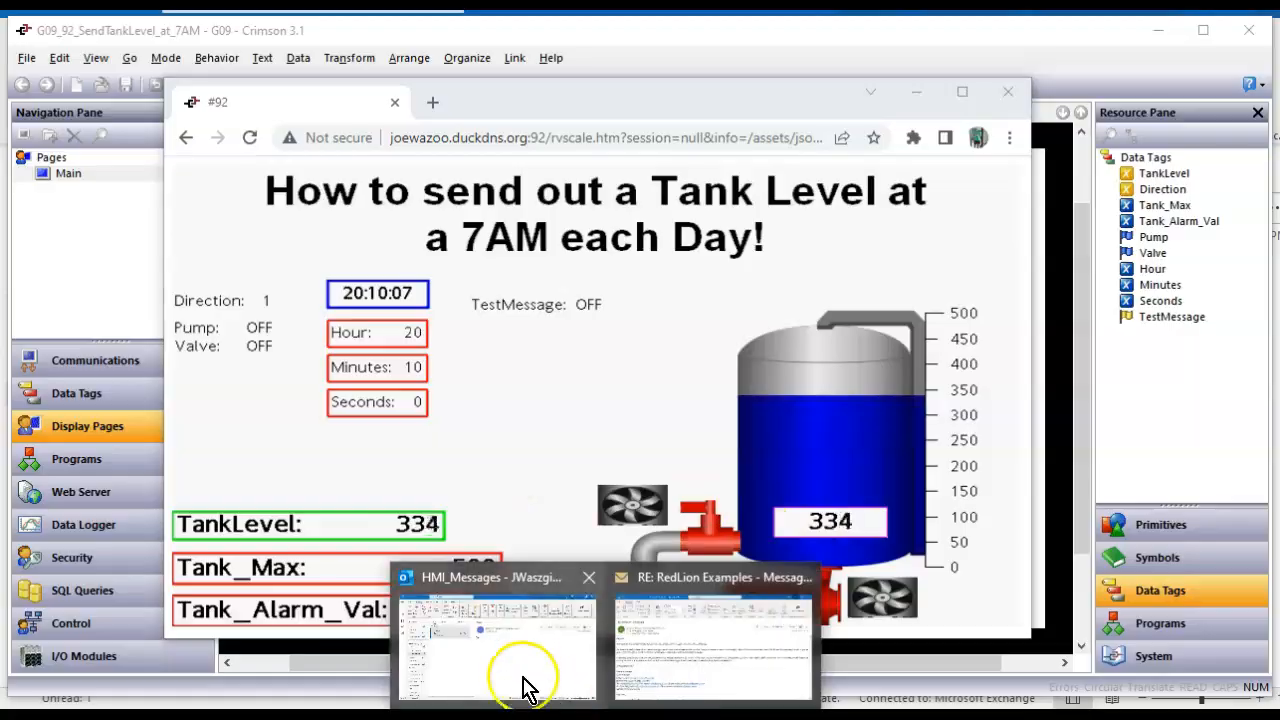
click(525, 688)
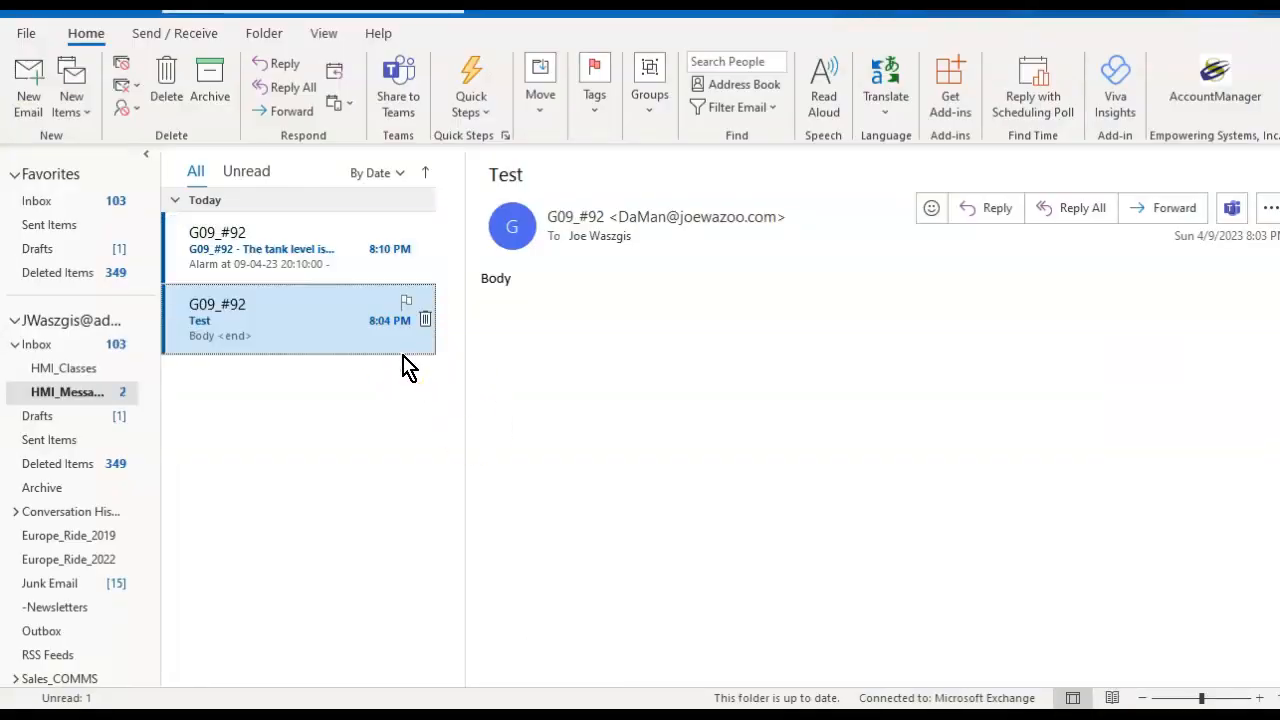
click(329, 265)
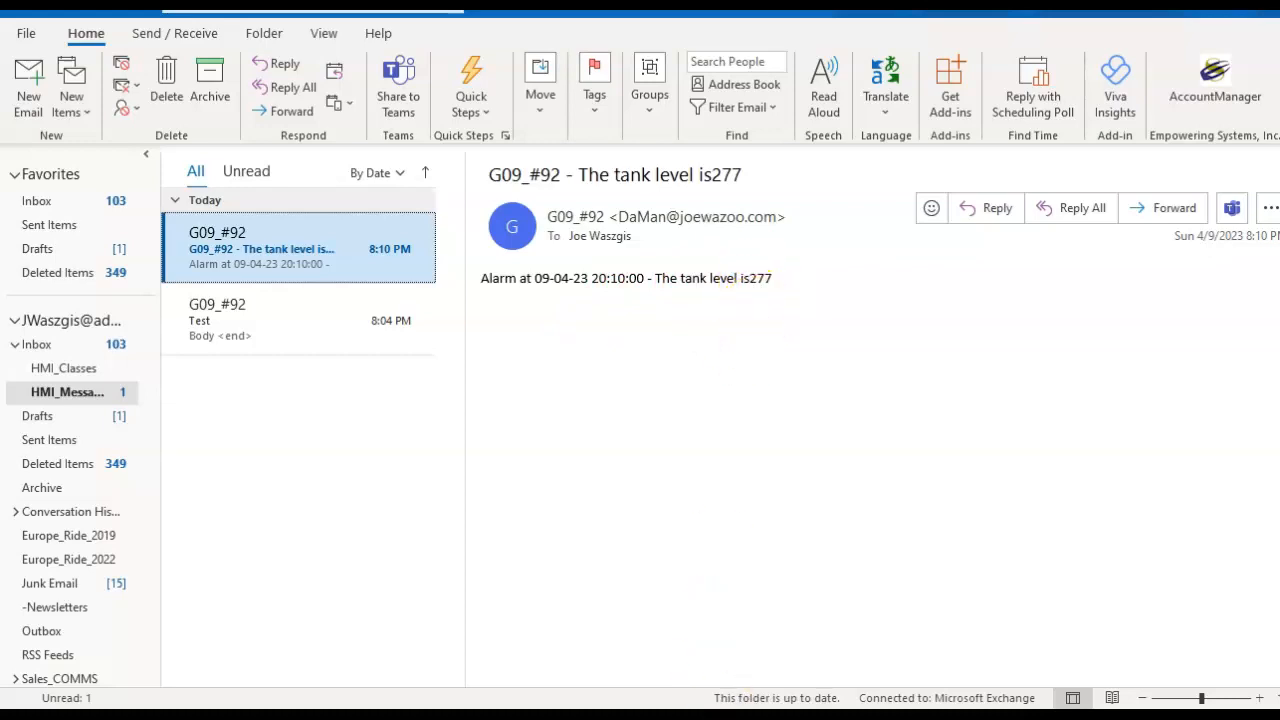
Return to Crimson and add a space after "is" in the event name of TestMessage's Alarm 1
key(alt+Tab)
click(118, 398)
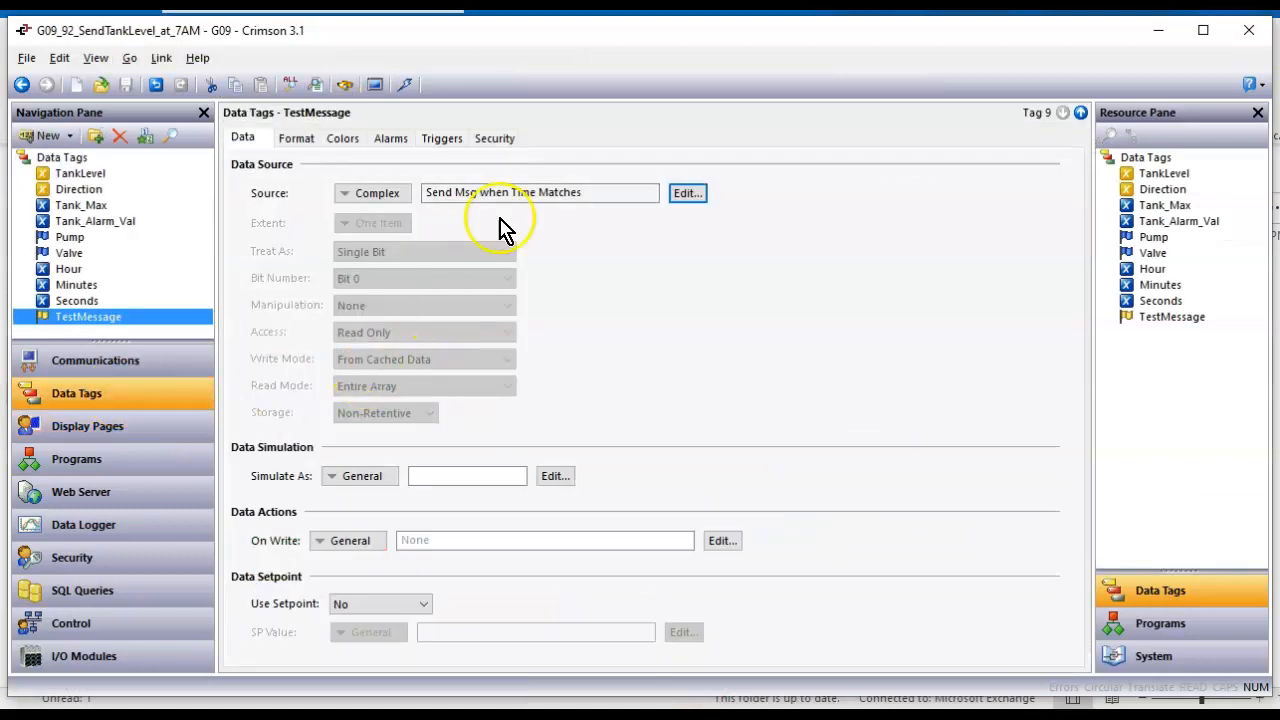
click(390, 140)
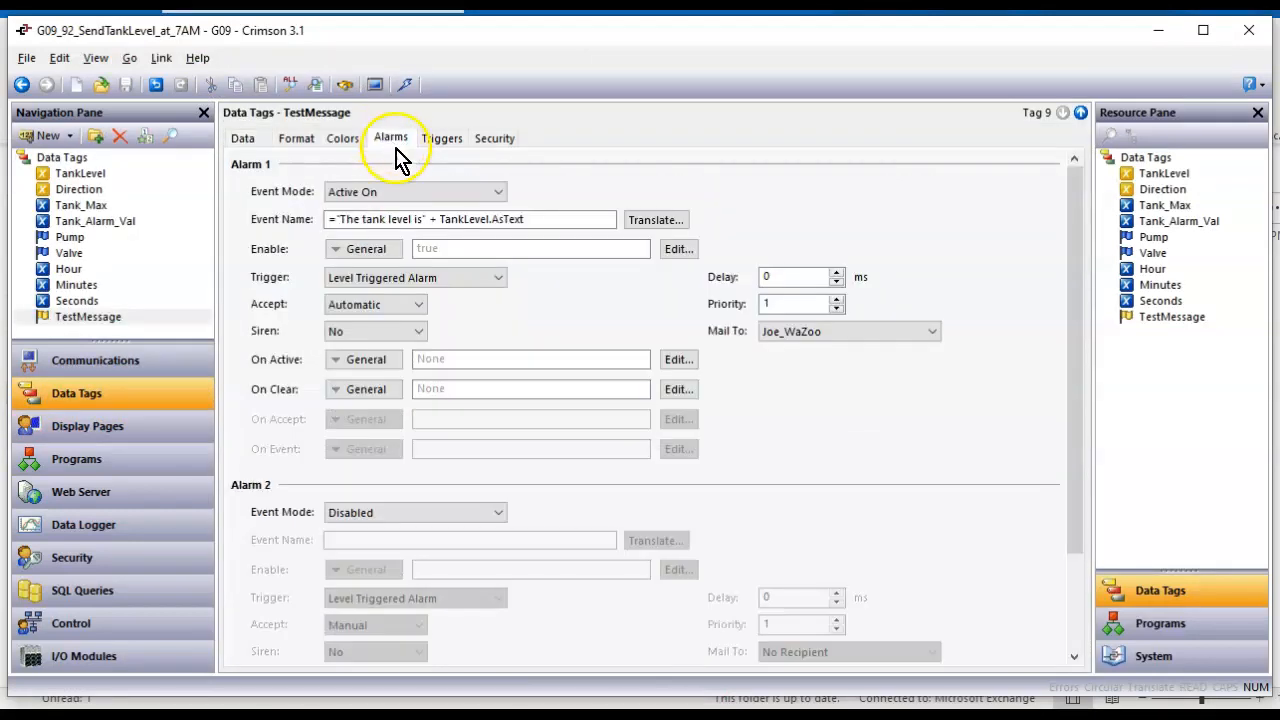
click(426, 218)
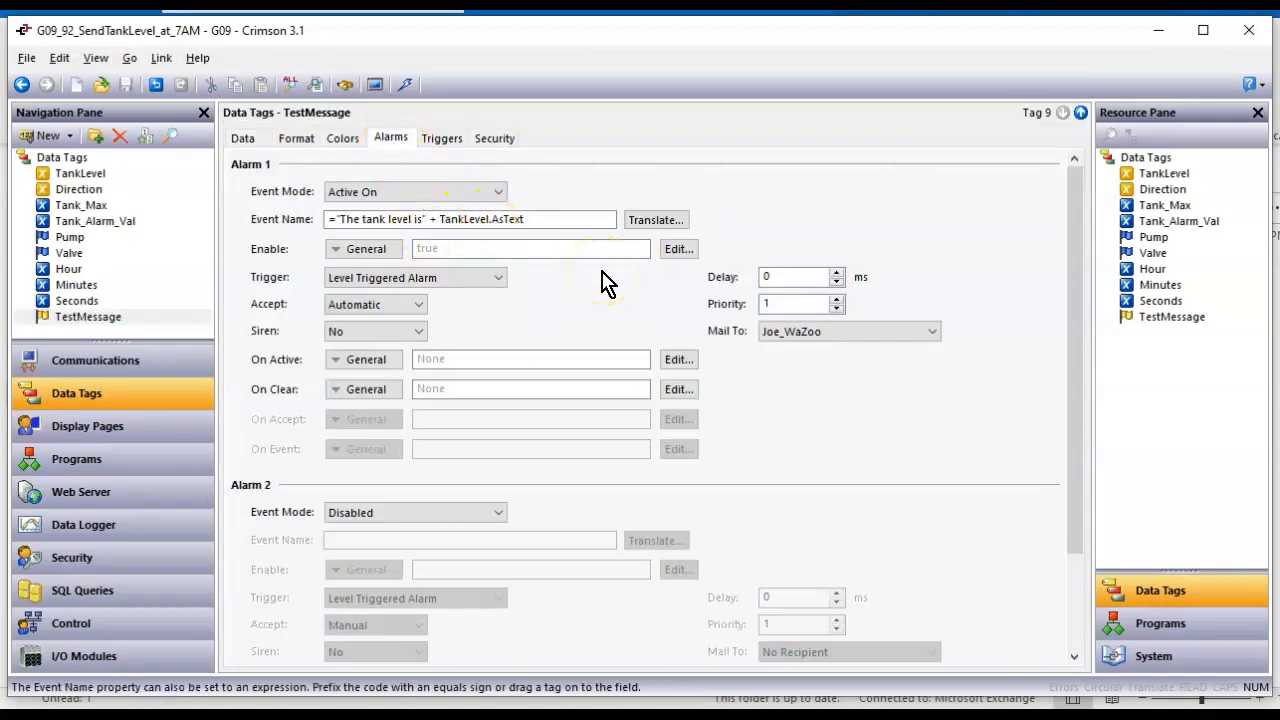
key(Return)
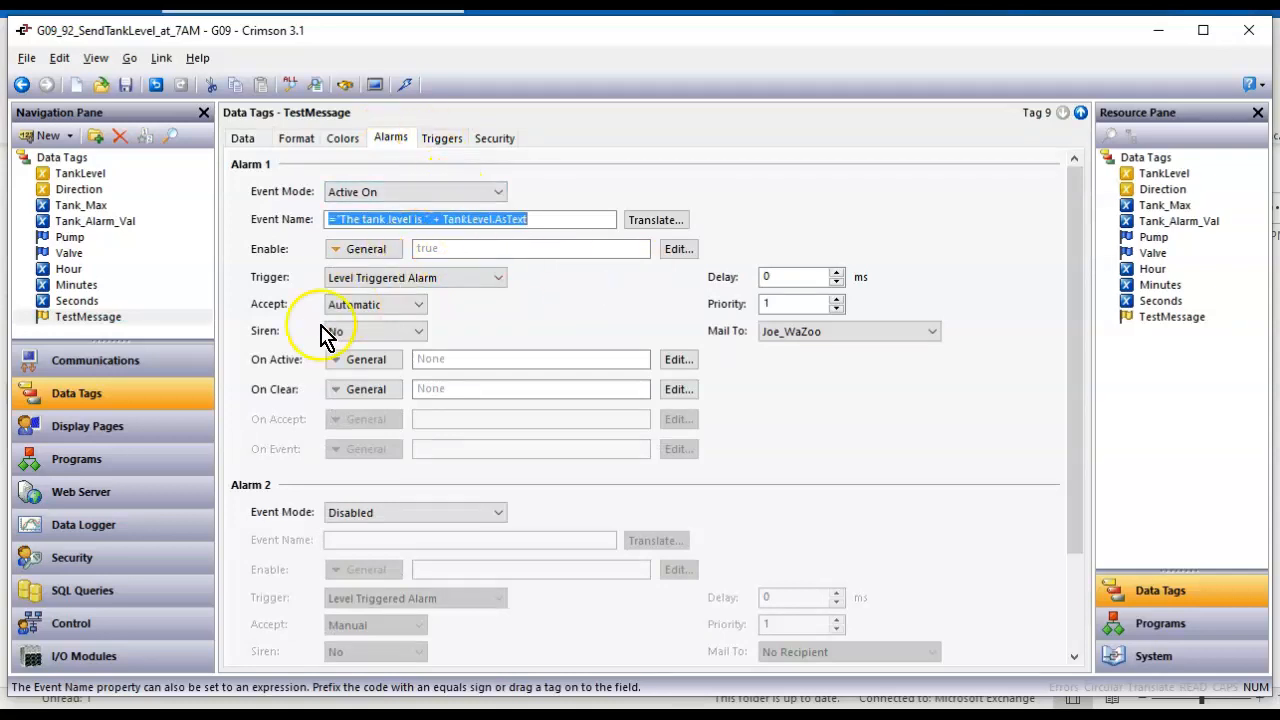
Set Minutes to 11 on the running web page and open the resulting alarm e-mail in Outlook
click(95, 432)
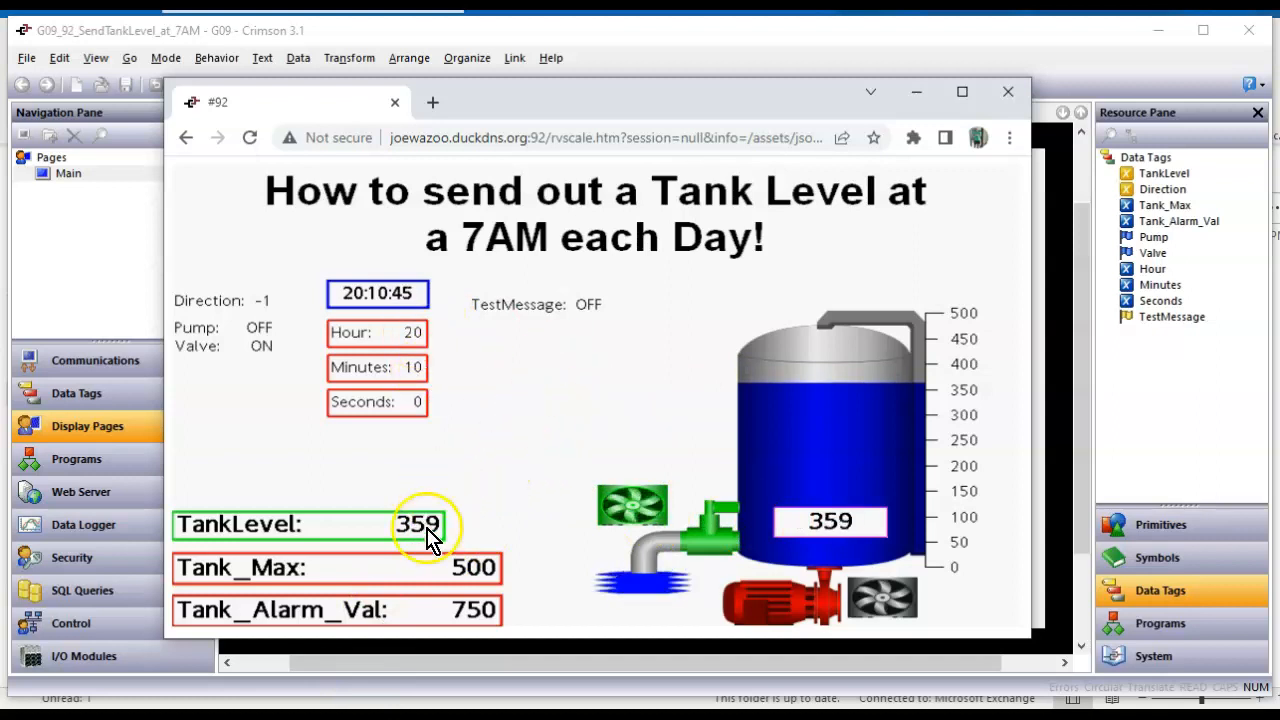
click(415, 368)
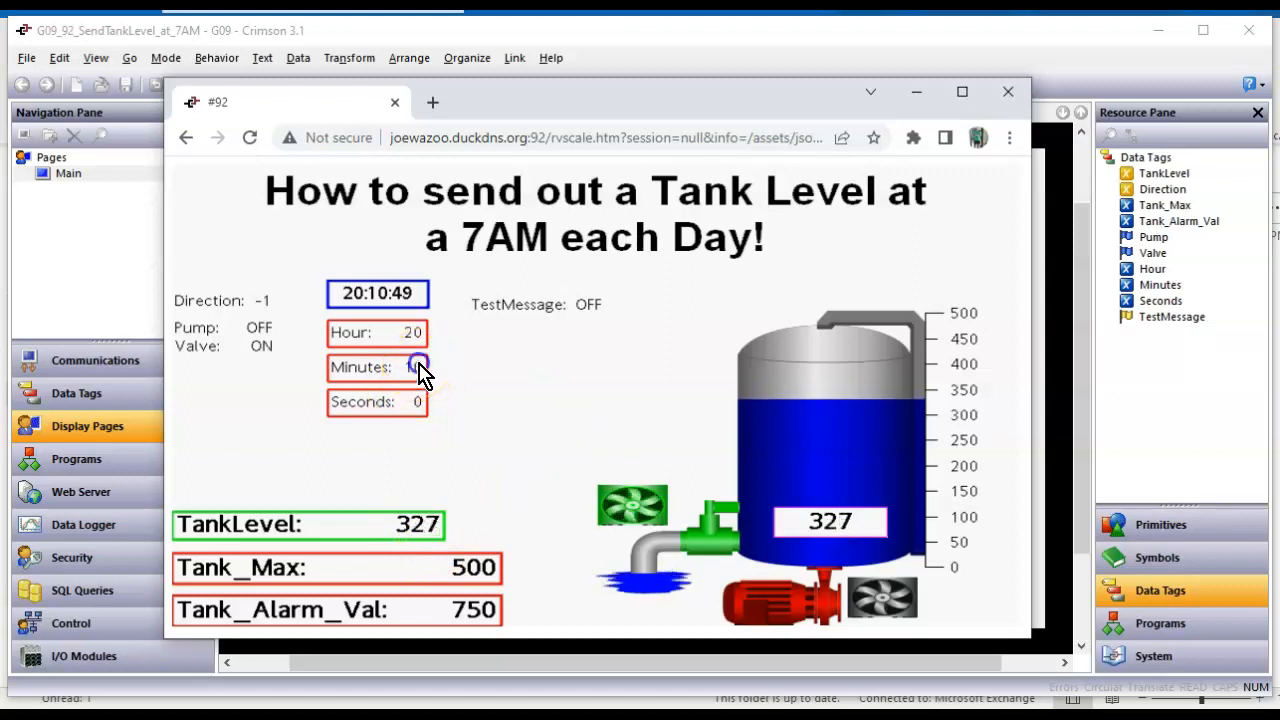
text(11)
key(Return)
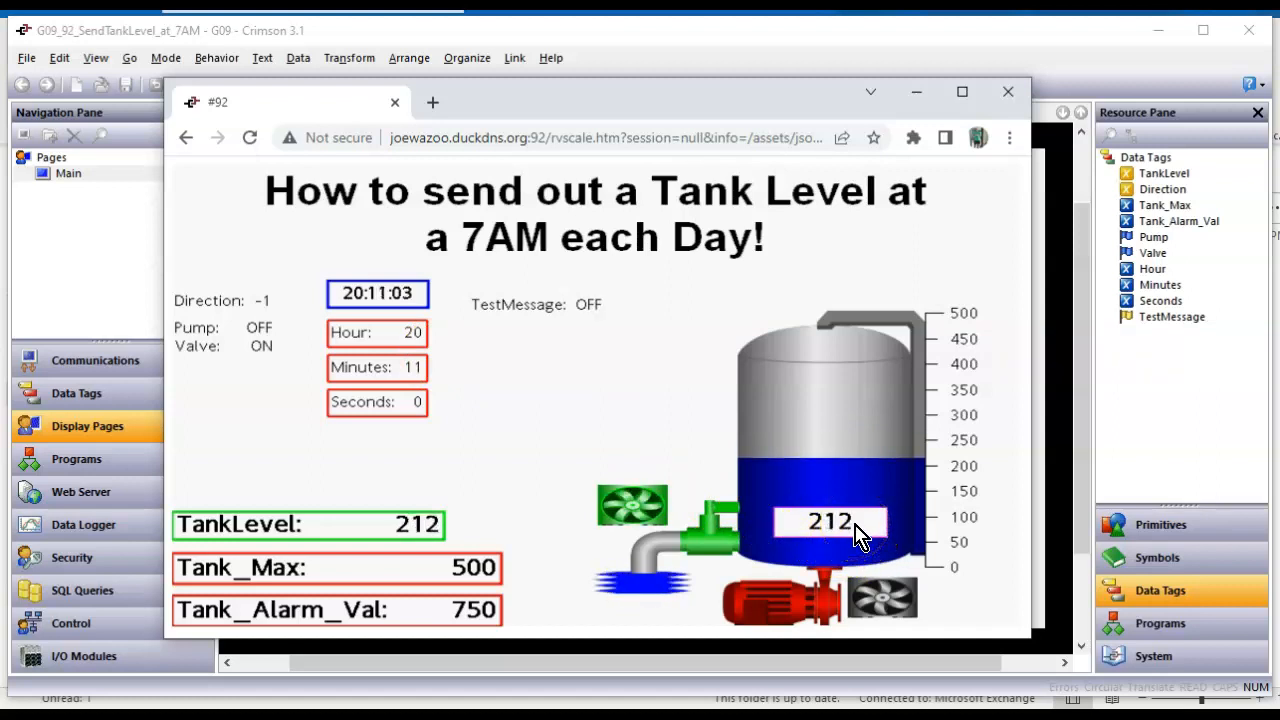
click(533, 683)
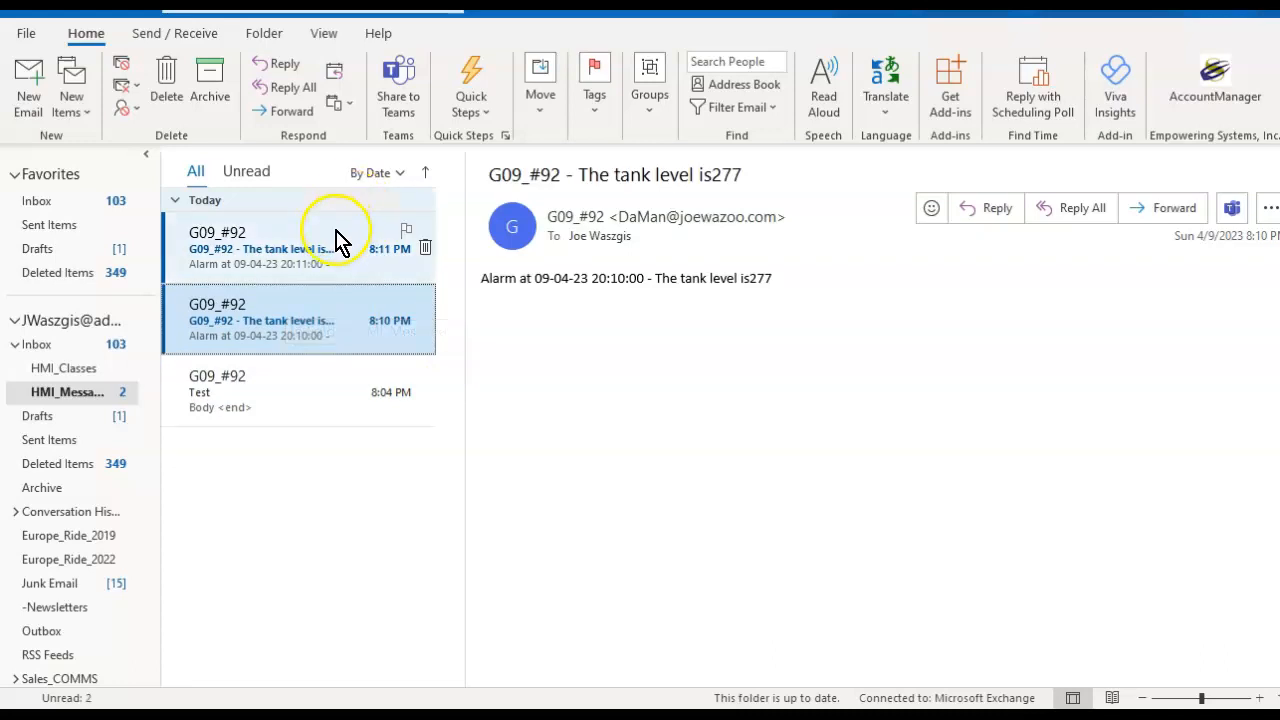
click(336, 240)
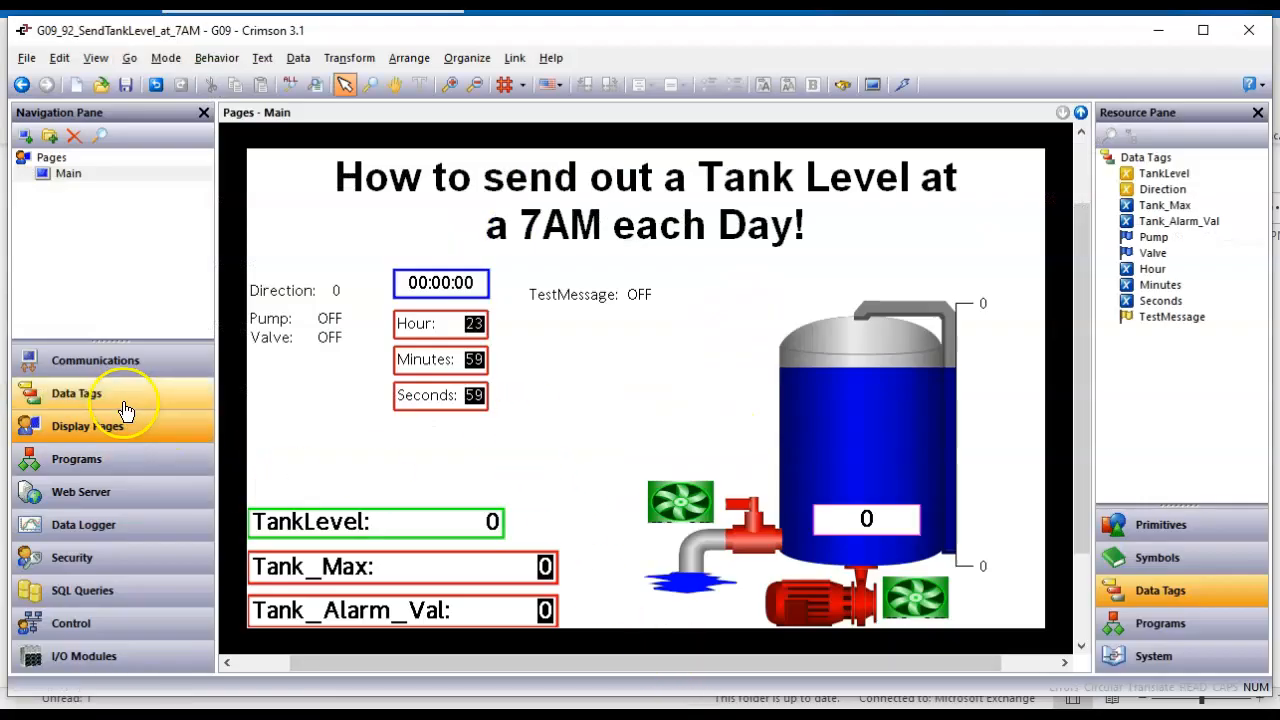
Add a second space after "is" in TestMessage's Alarm 1 event name in Crimson and download the database to the HMI
click(120, 400)
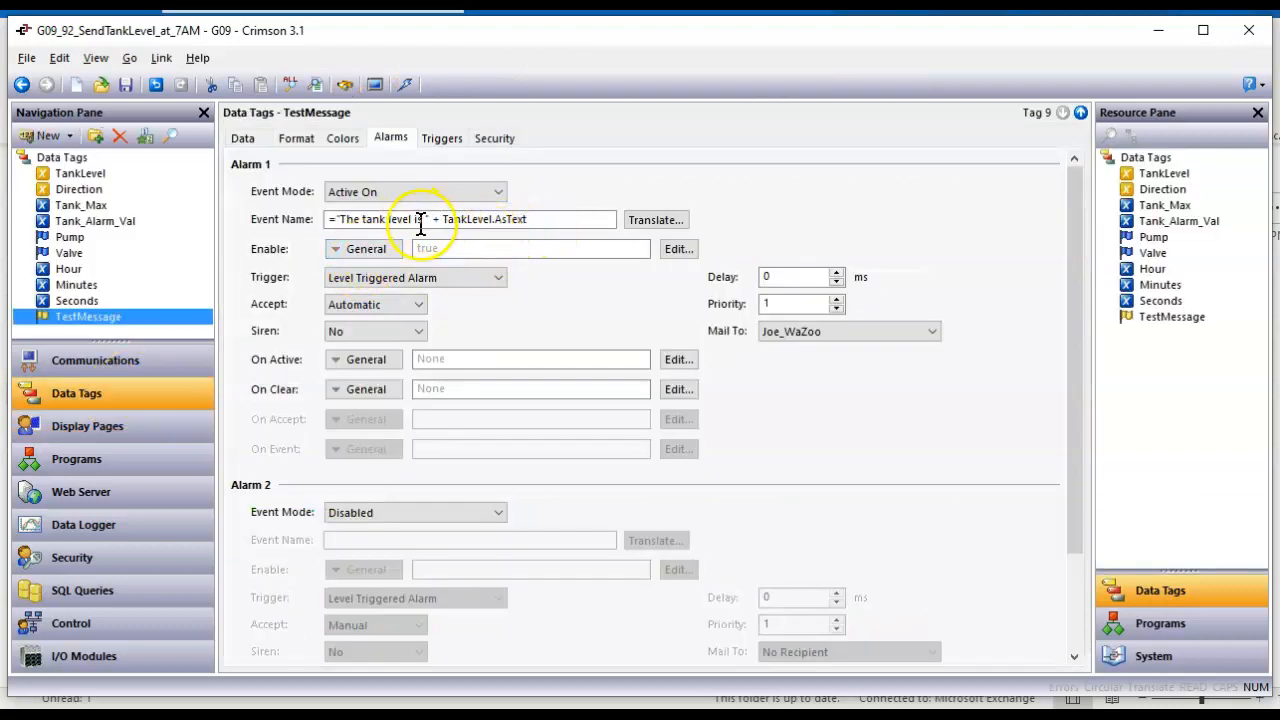
click(420, 222)
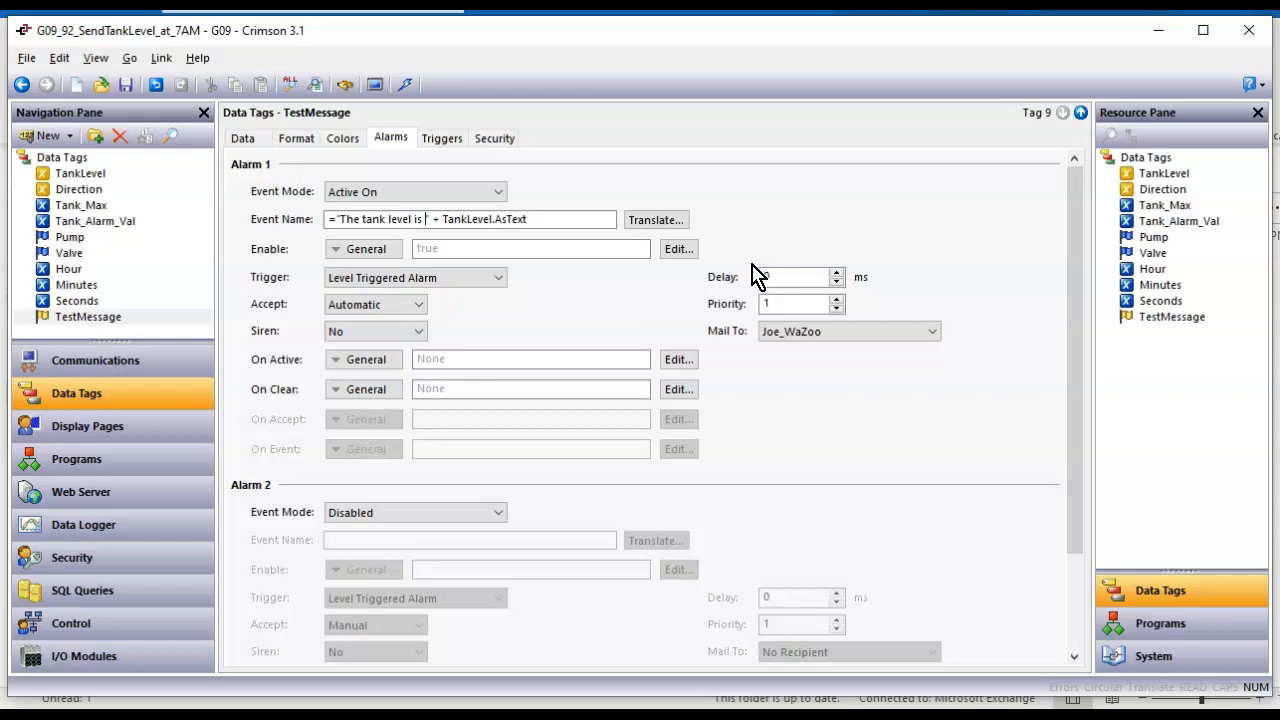
key(ctrl+a)
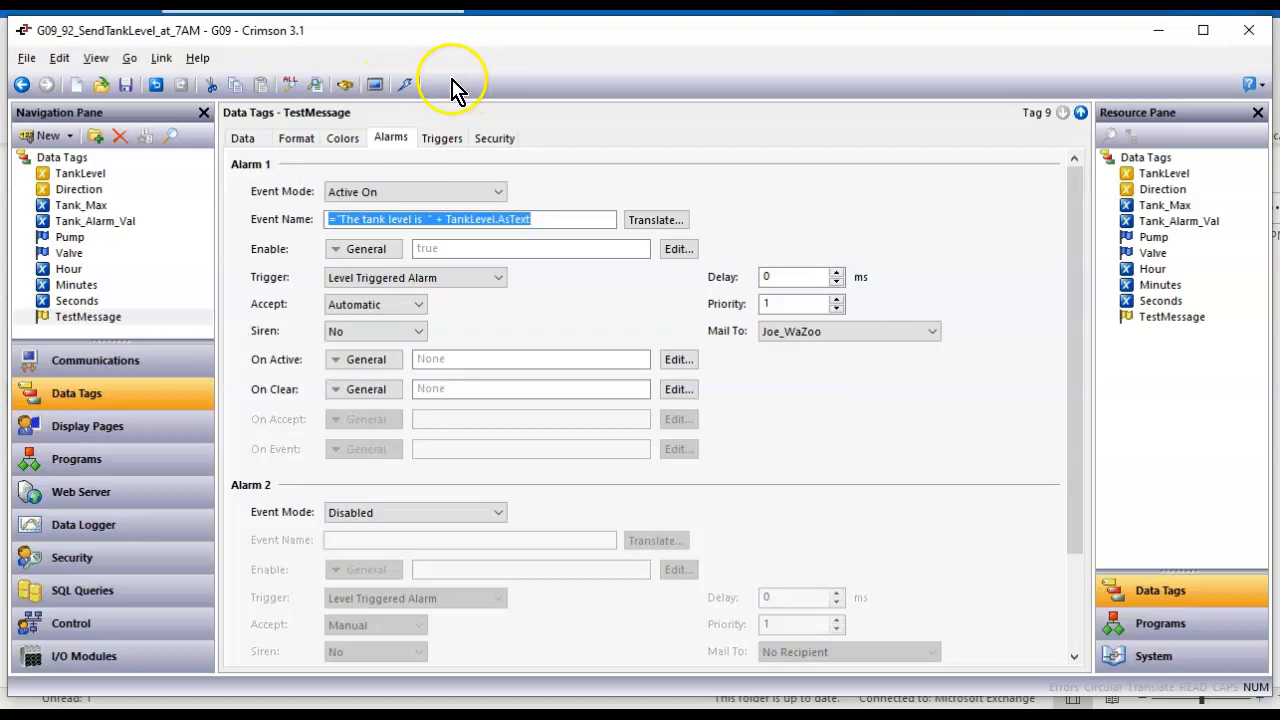
click(403, 86)
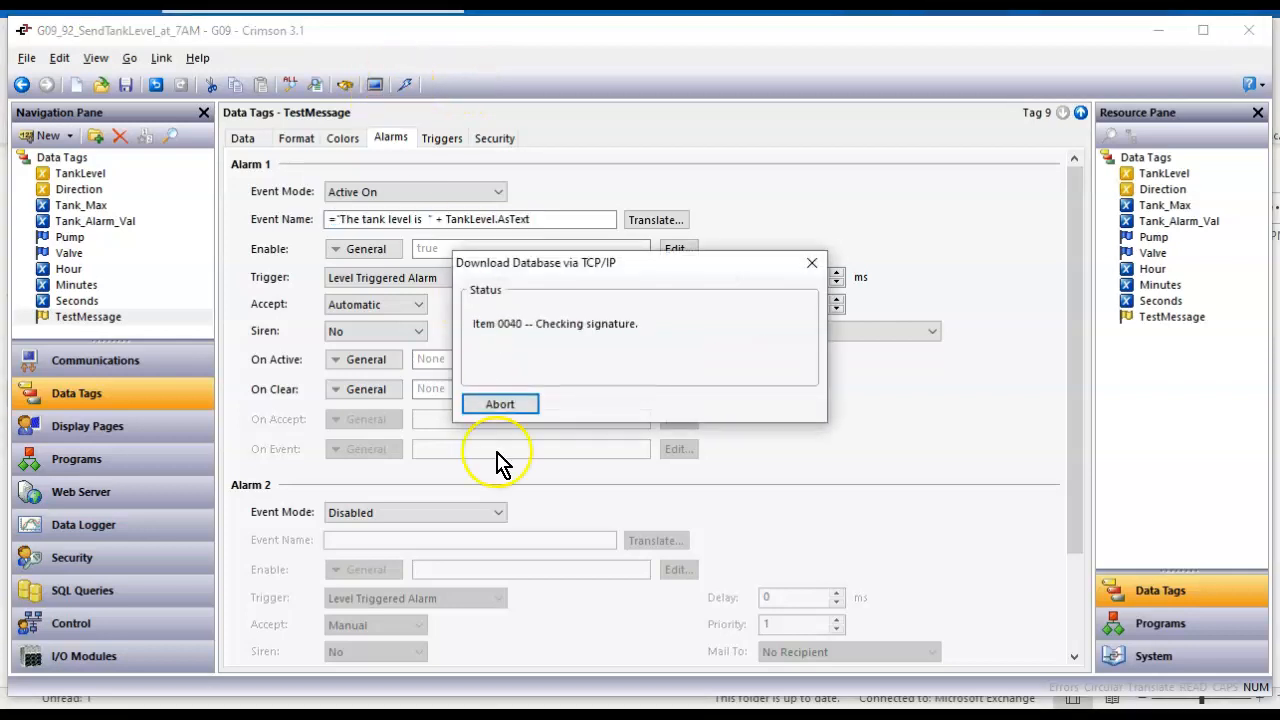
Set Minutes to 13 and Seconds to 50 on the running web page in the browser
key(alt+Tab)
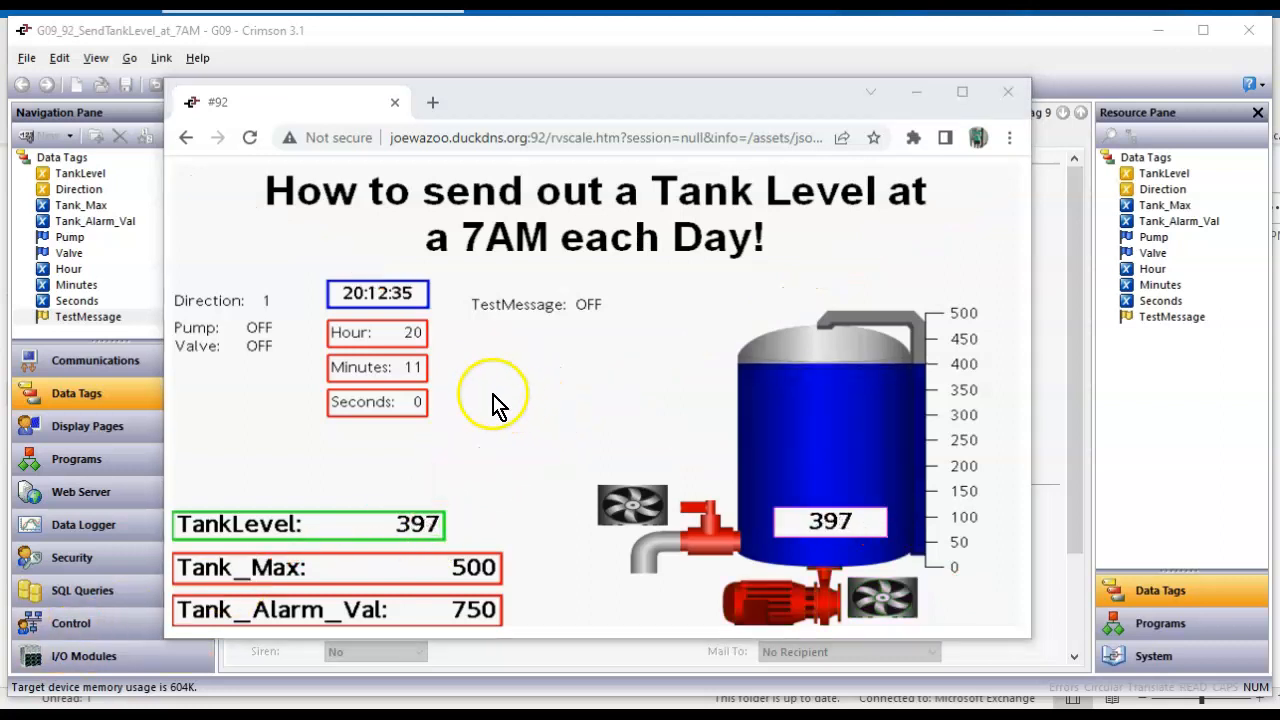
click(415, 372)
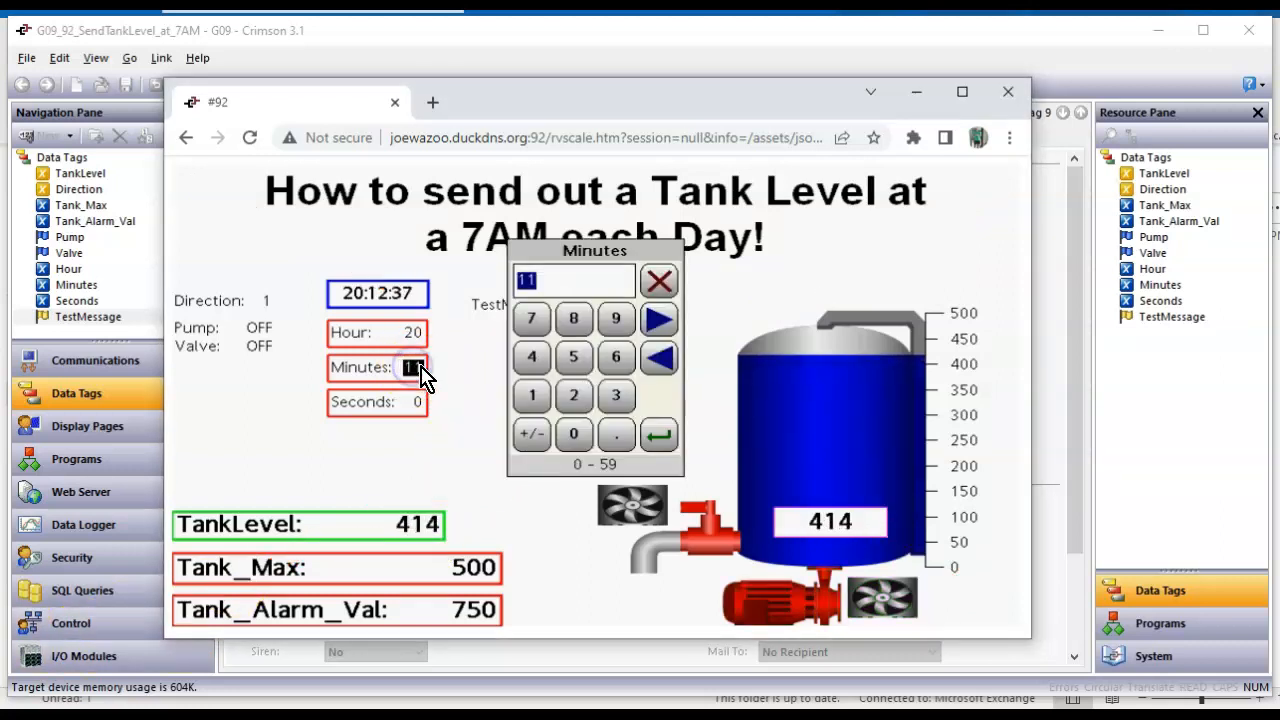
text(13)
key(Return)
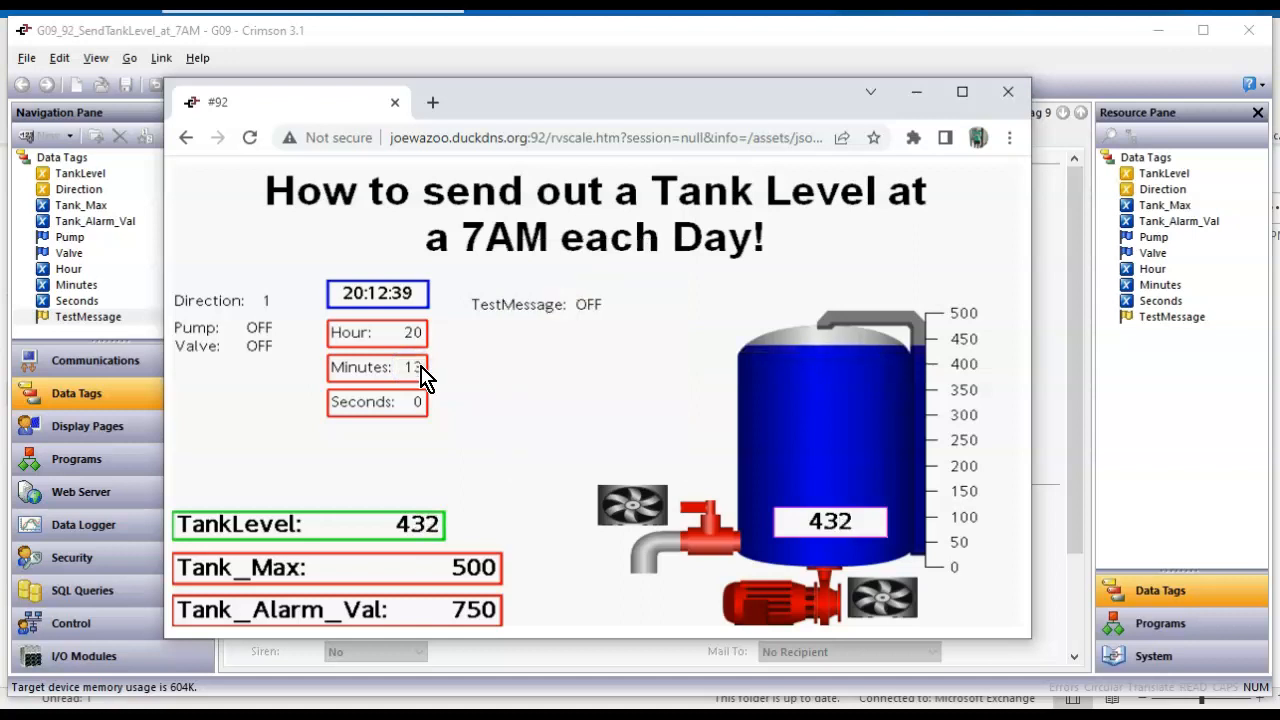
click(417, 402)
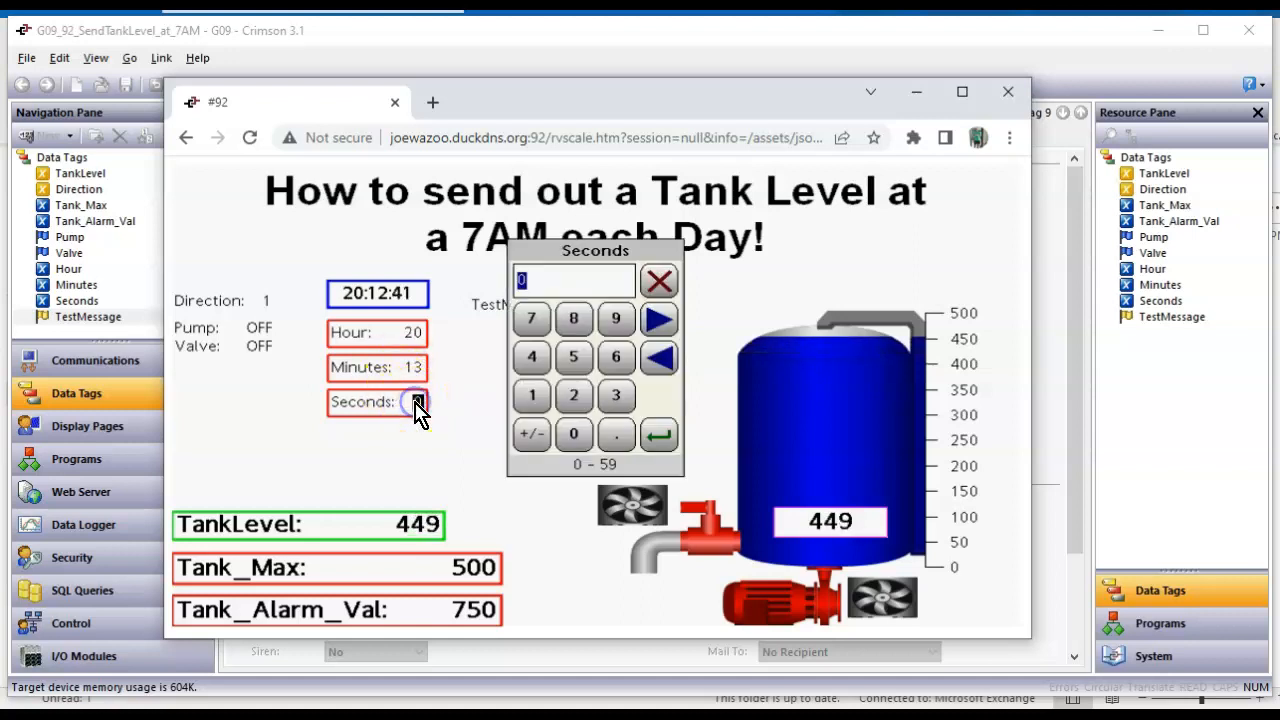
key(Return)
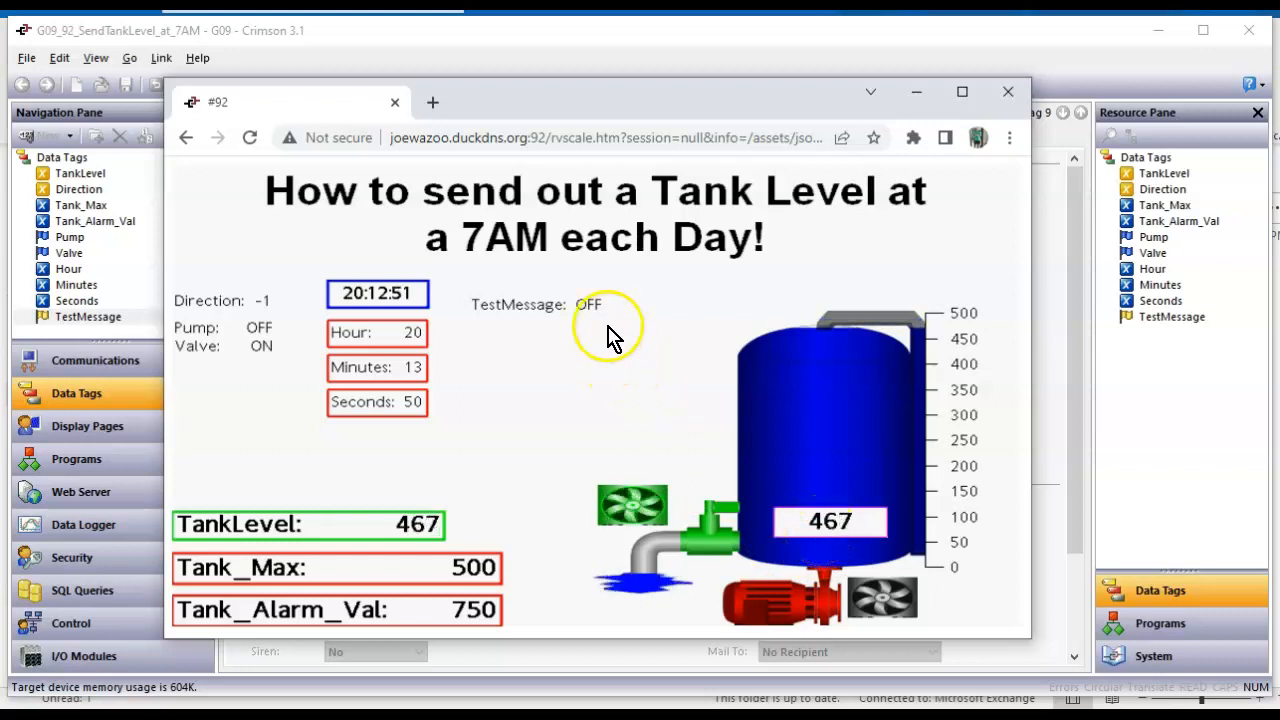
click(817, 528)
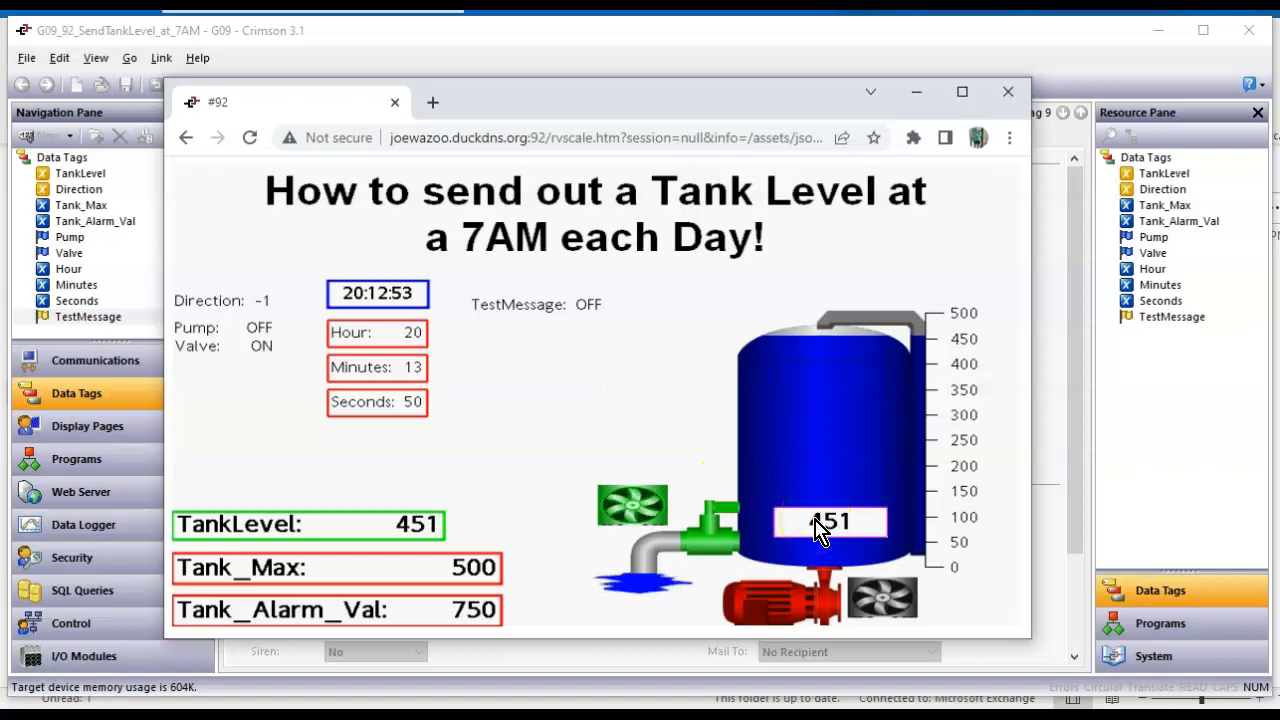
Check Outlook for a new alarm e-mail, and set Seconds to 40 on the running web page
click(491, 650)
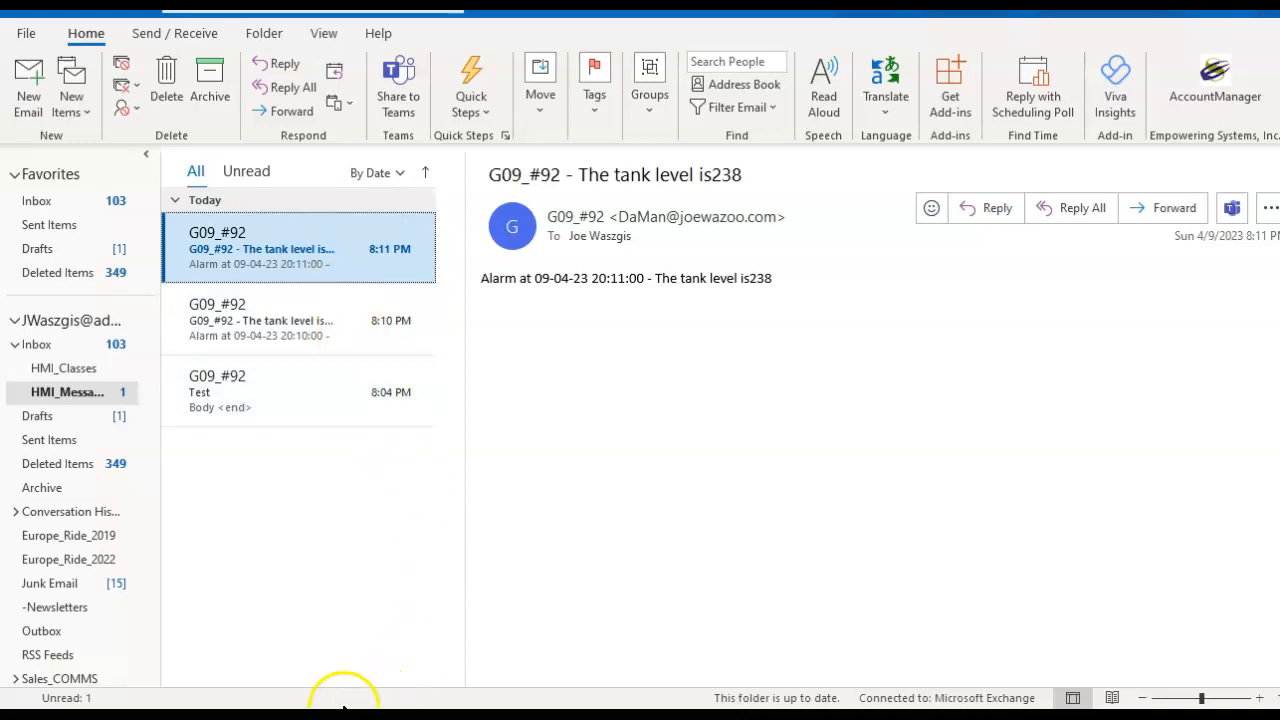
key(alt+Tab)
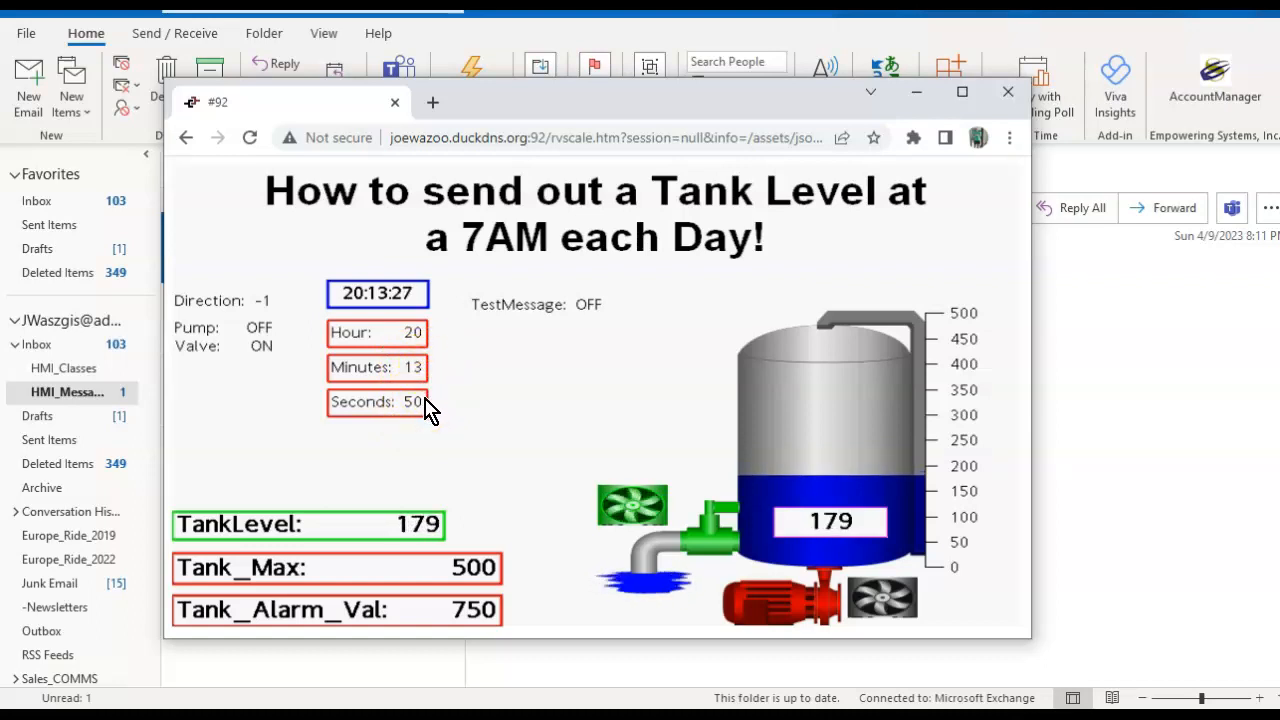
click(414, 402)
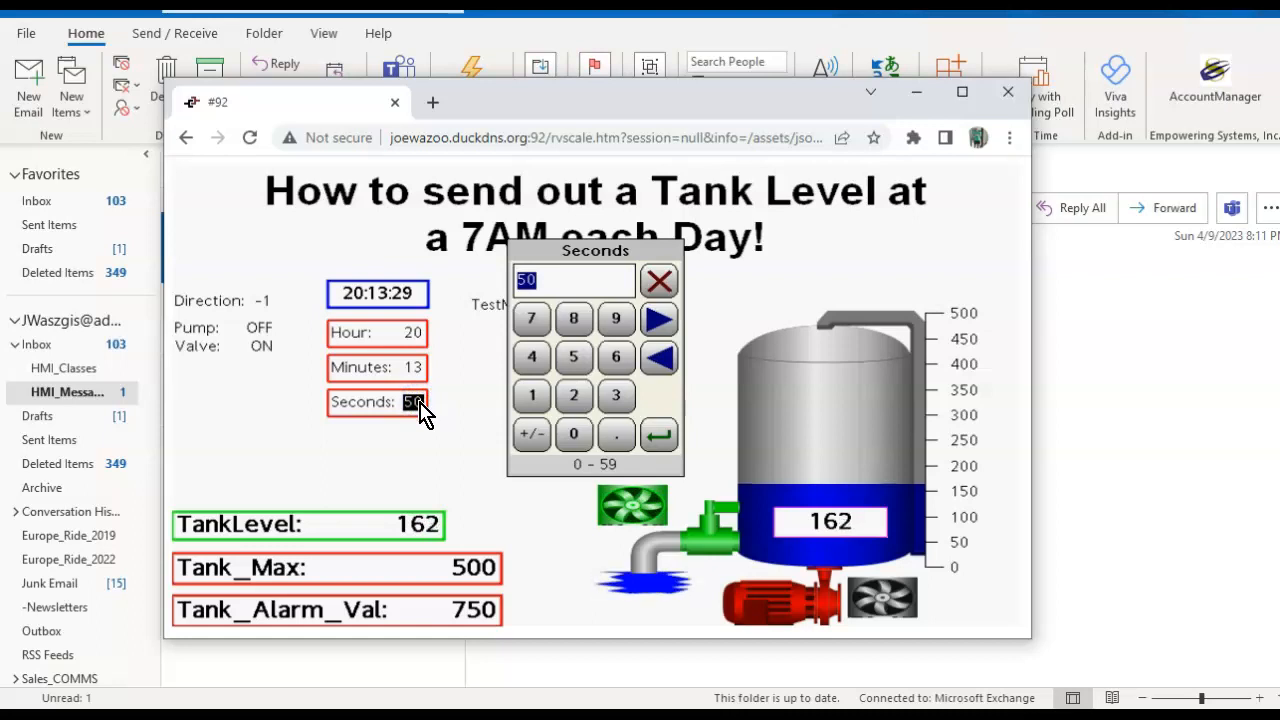
text(40)
key(Return)
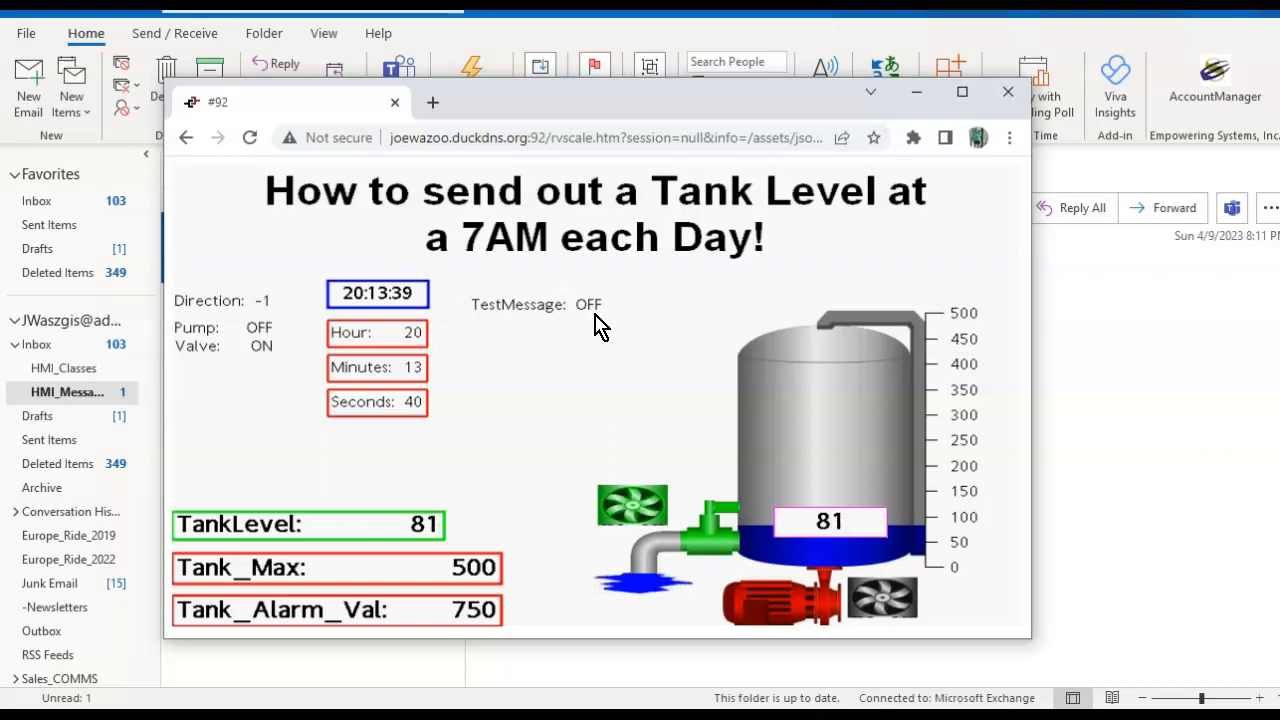
click(595, 316)
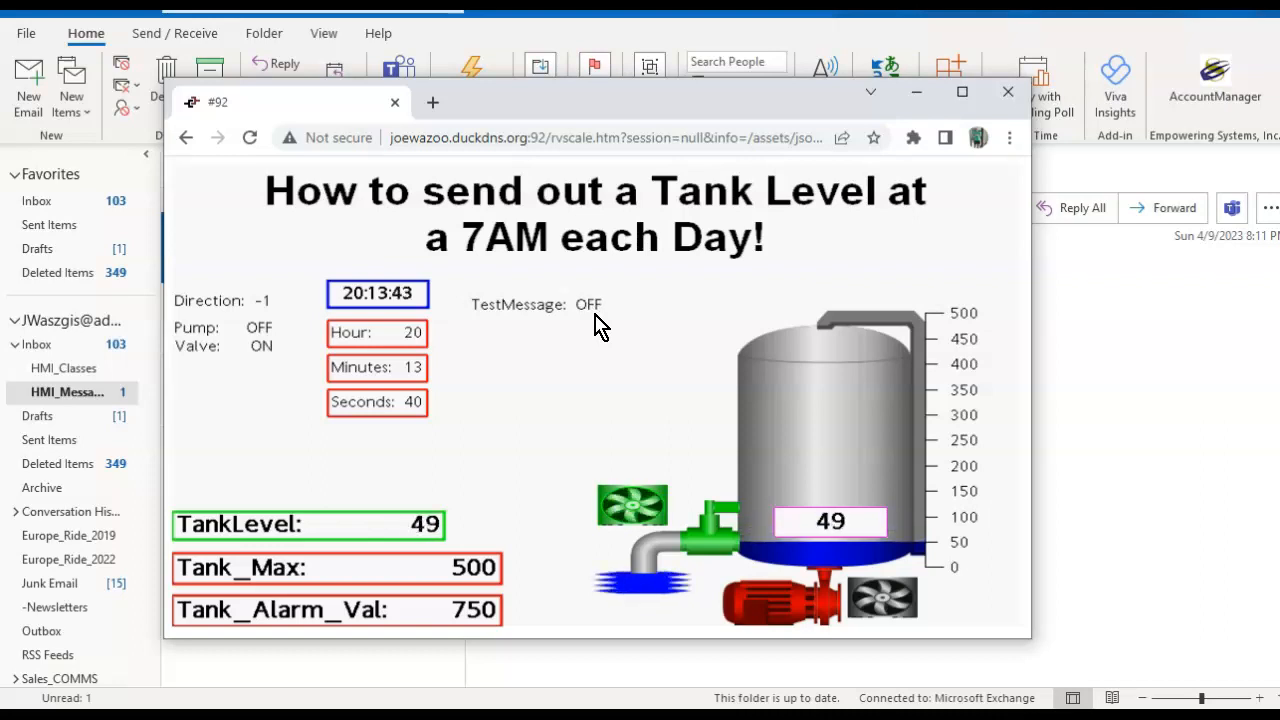
Open the newest tank level e-mail in Outlook to check its spacing and return to Crimson
click(554, 699)
click(524, 640)
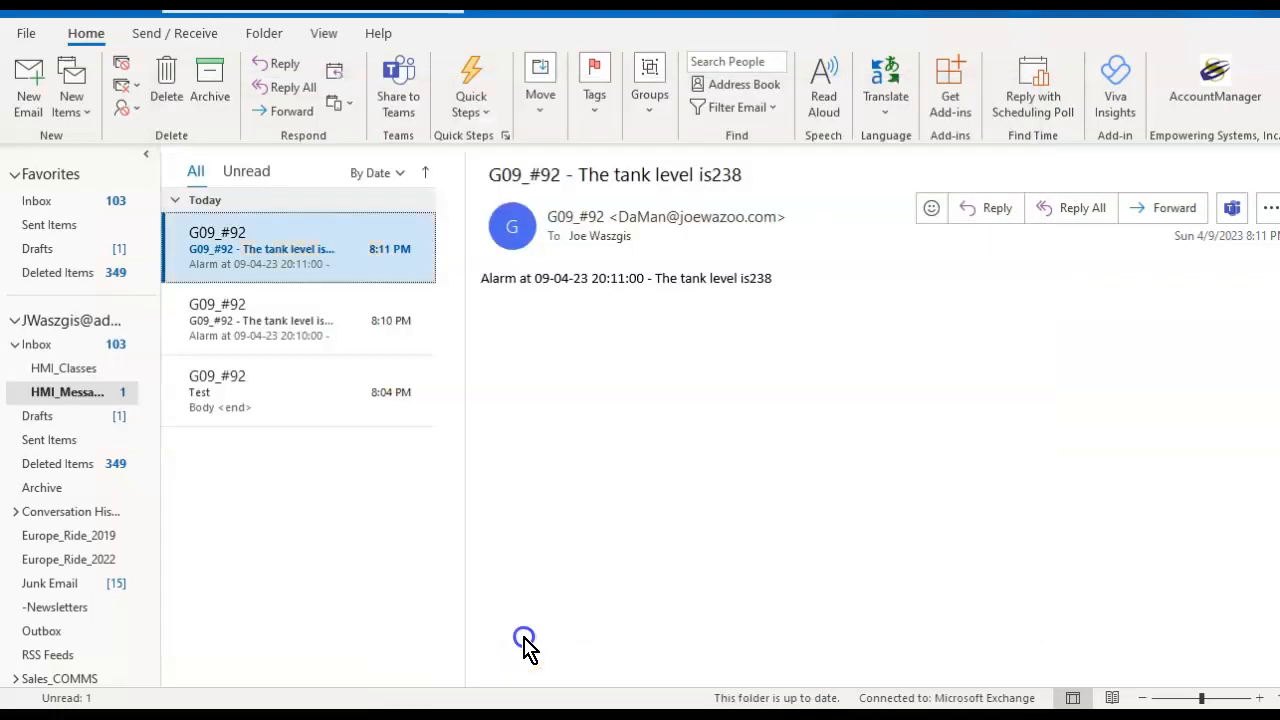
click(343, 268)
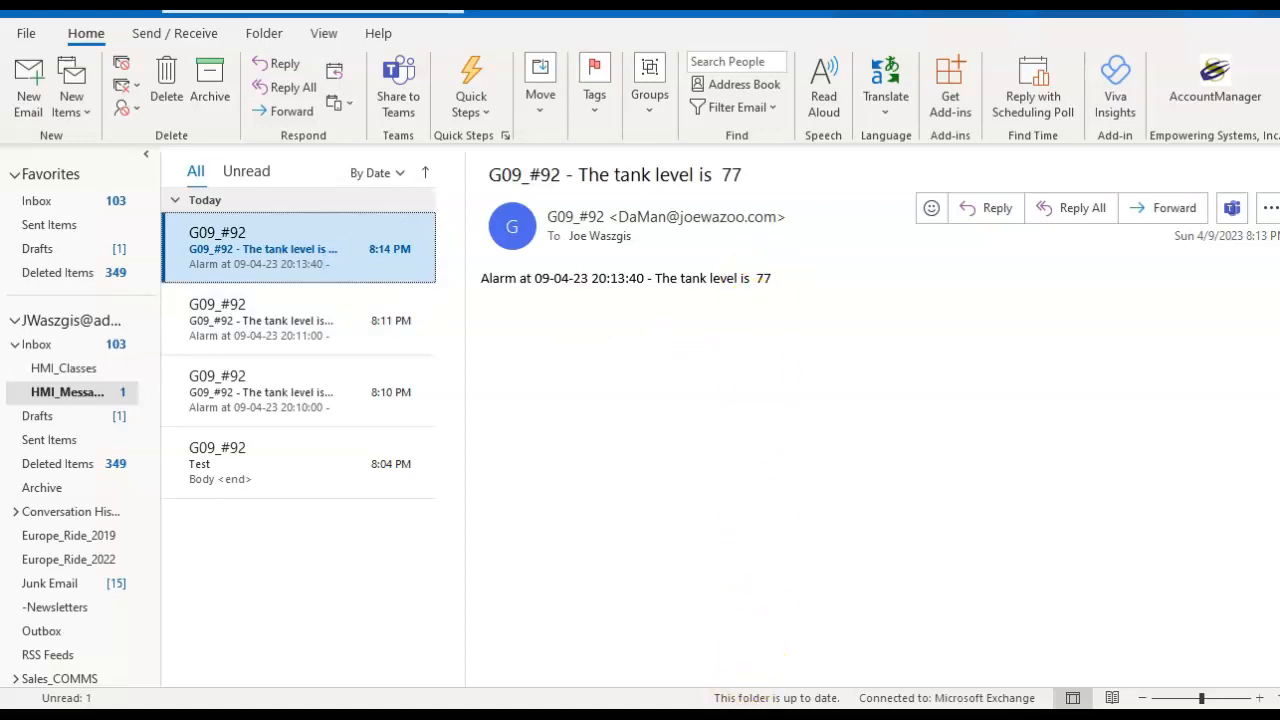
key(alt+Tab)
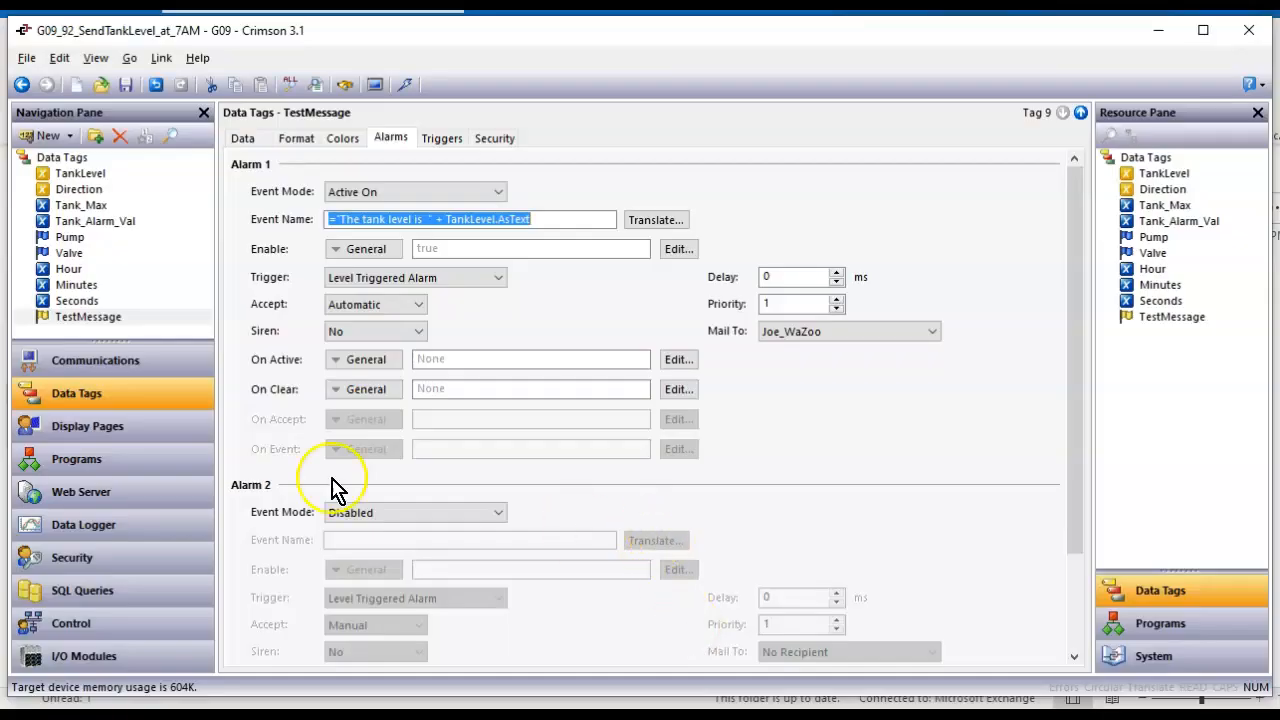
Review the Main display page, then examine TestMessage's complex source expression and its Alarm 1 settings
click(75, 430)
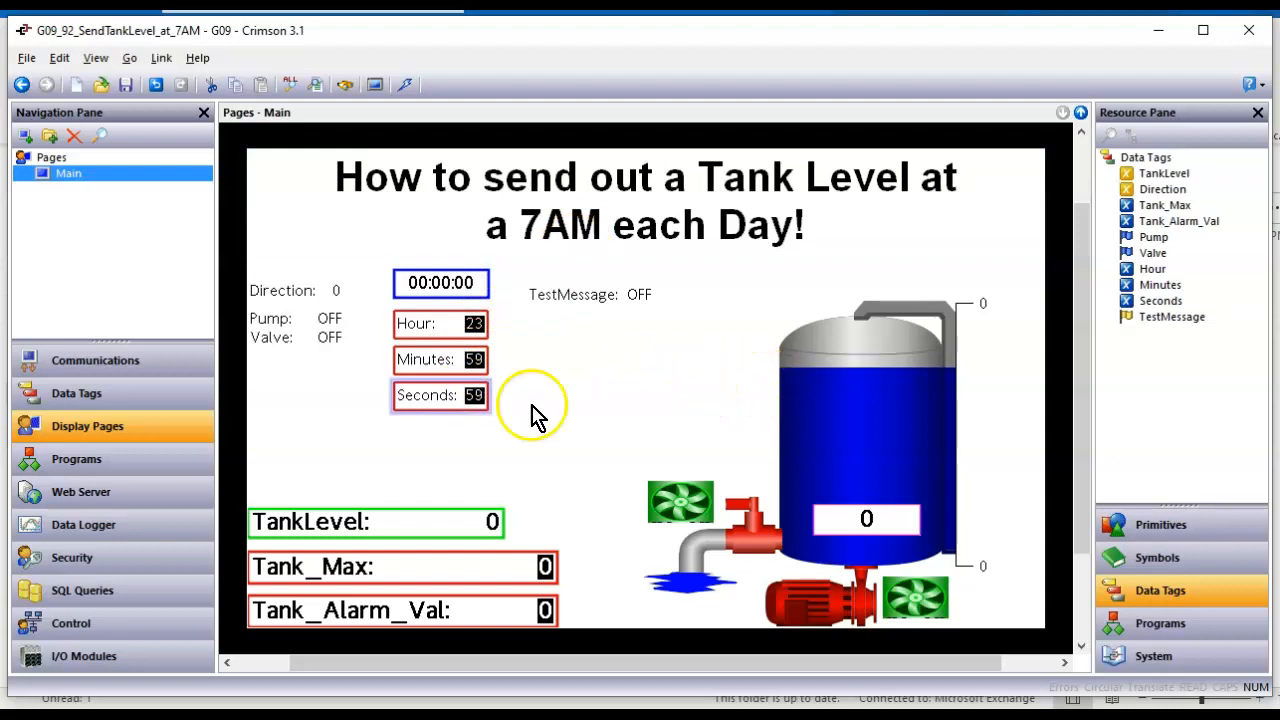
click(164, 398)
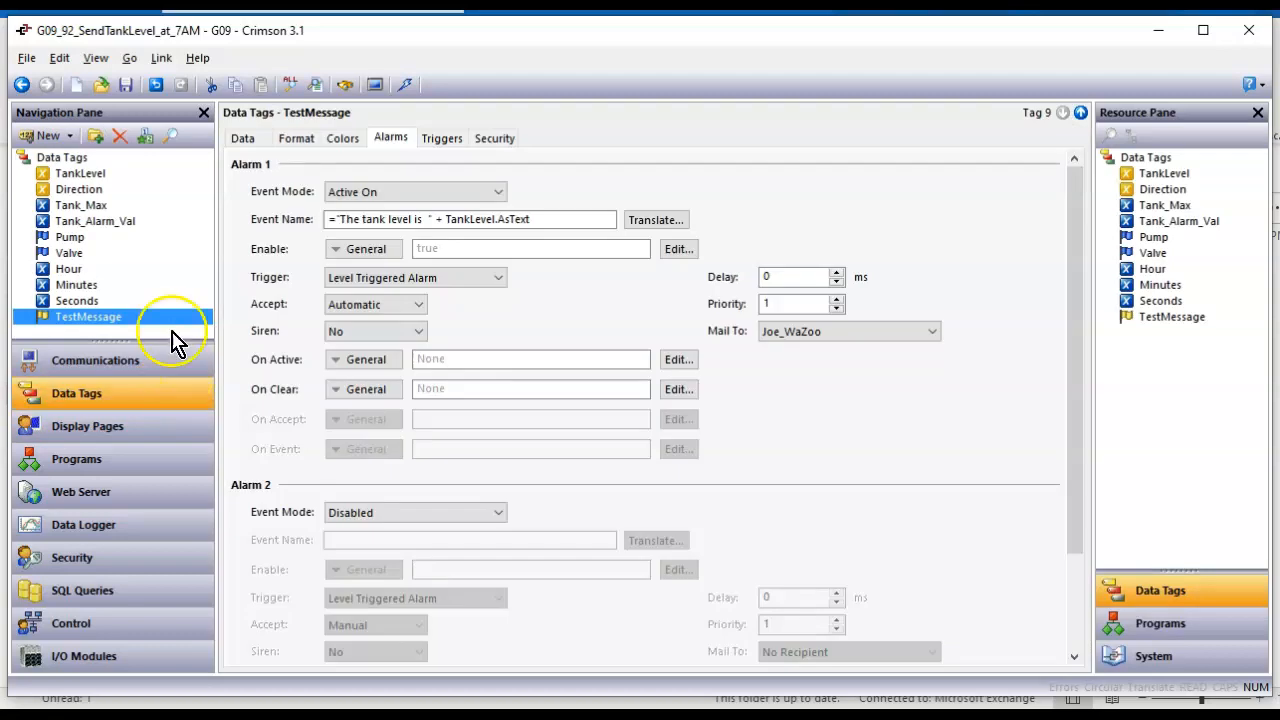
click(247, 145)
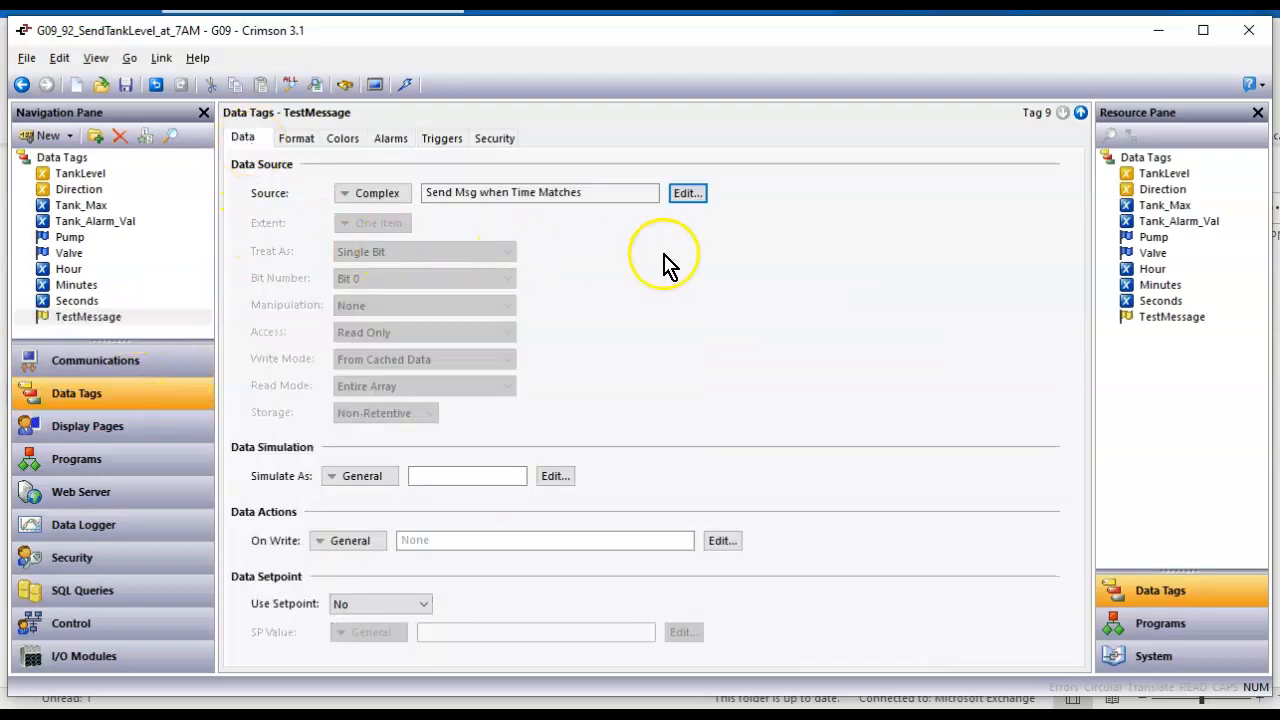
click(690, 193)
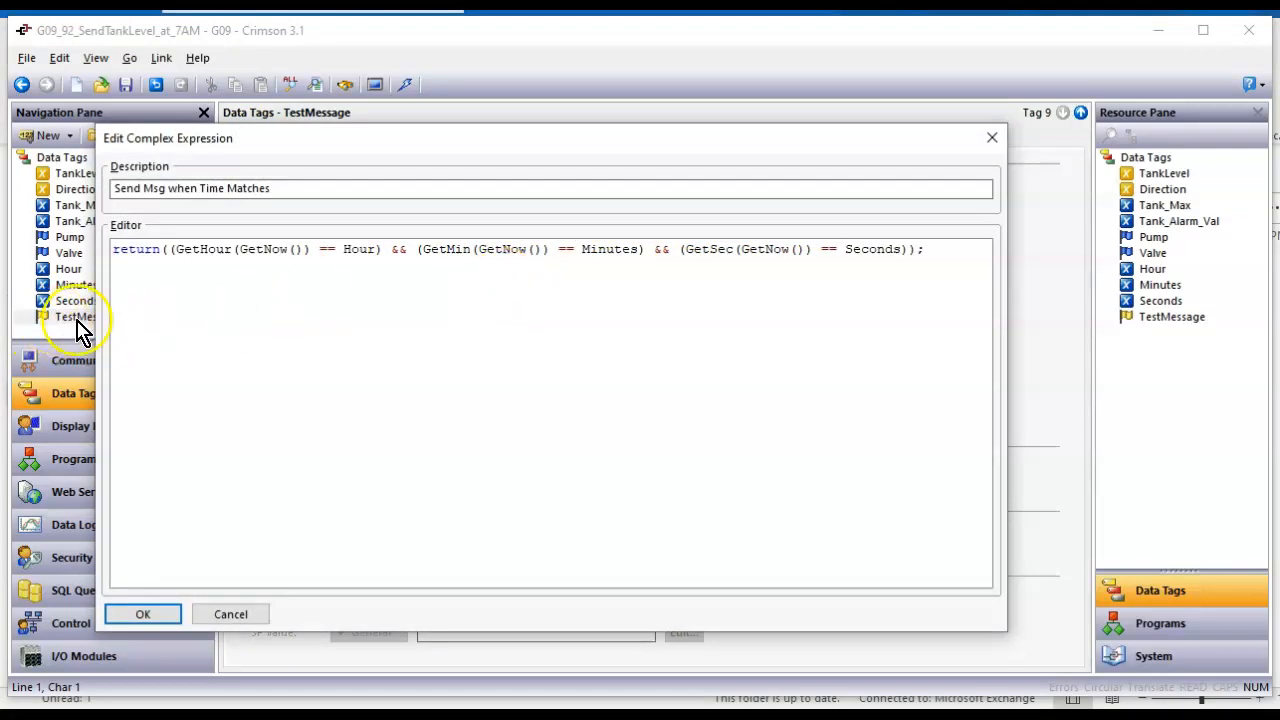
click(990, 140)
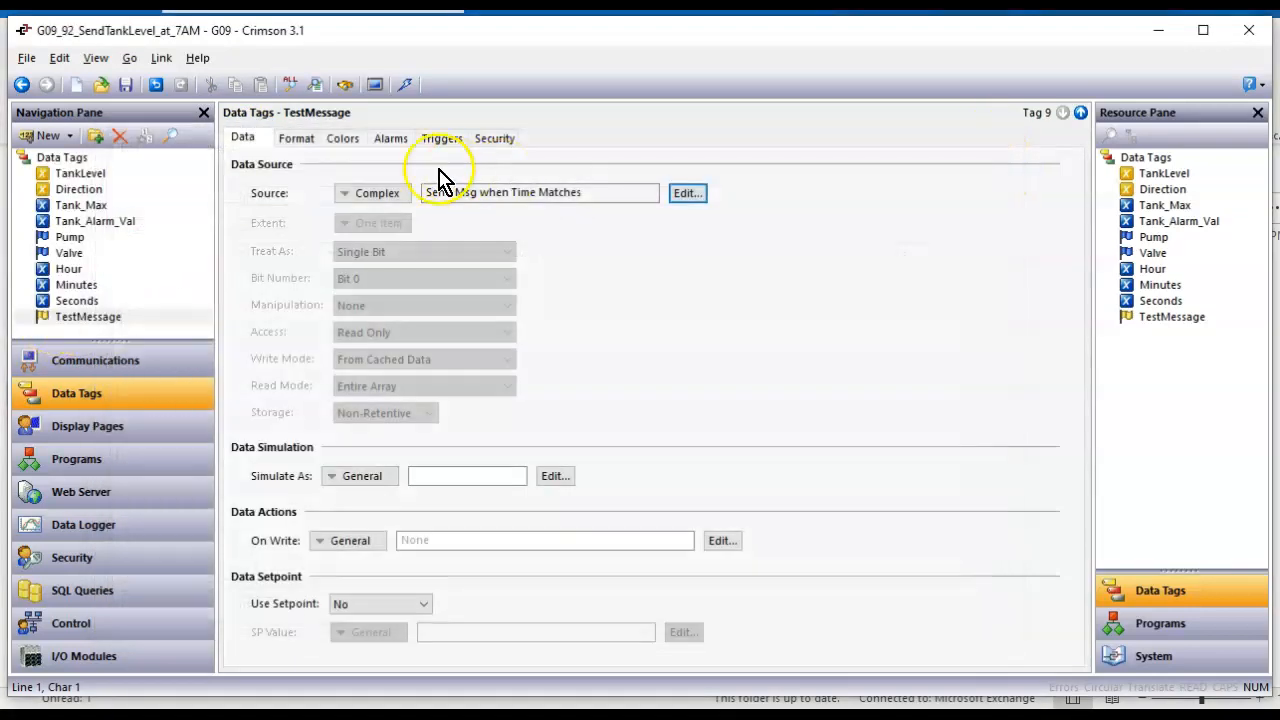
click(688, 193)
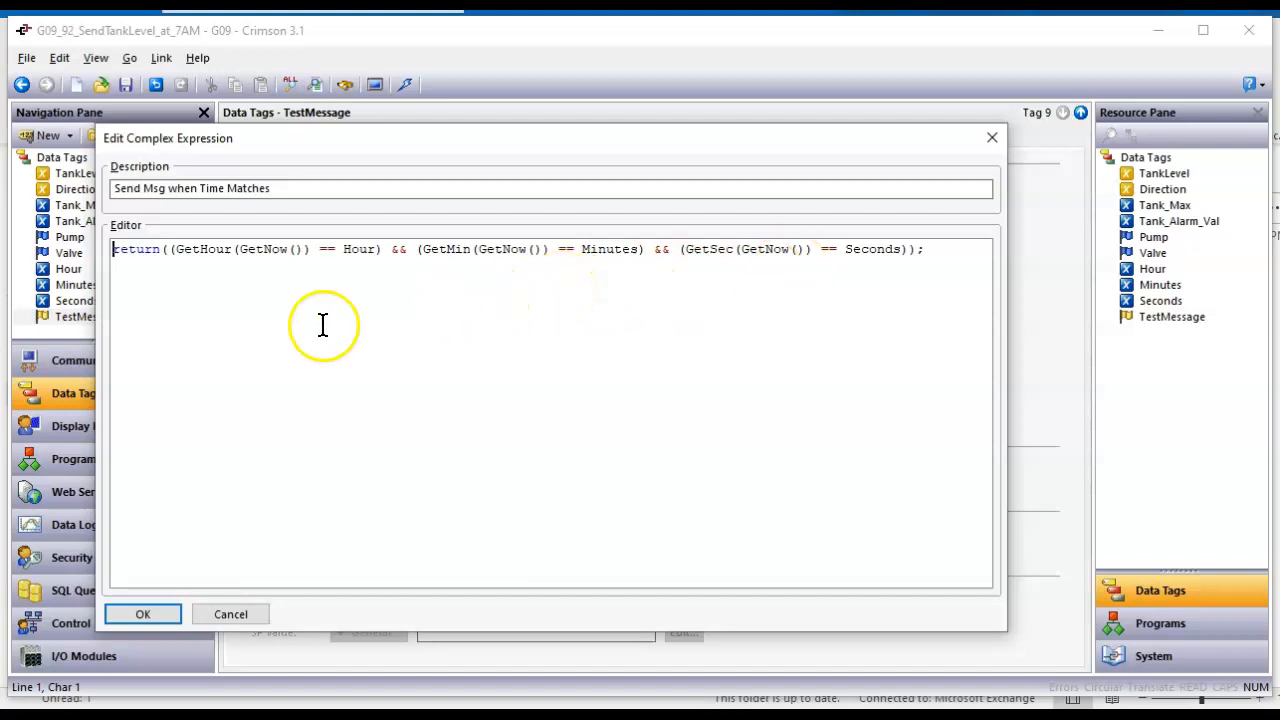
click(145, 614)
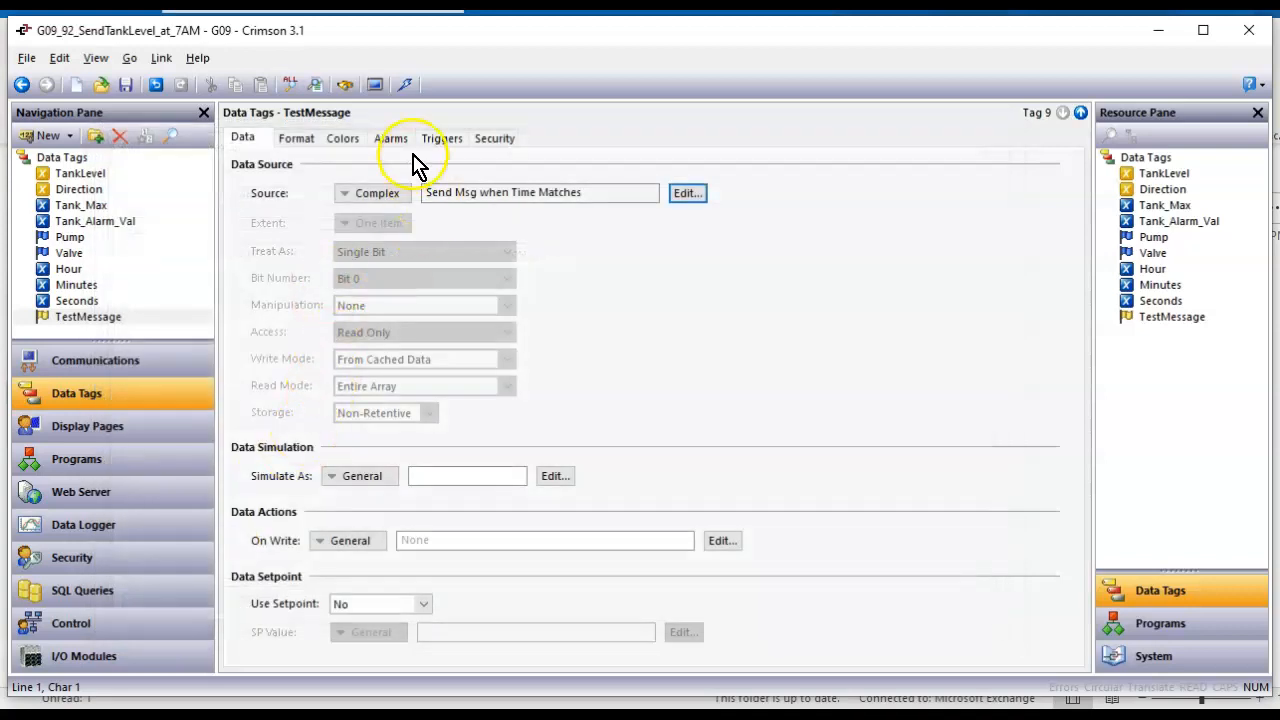
click(392, 138)
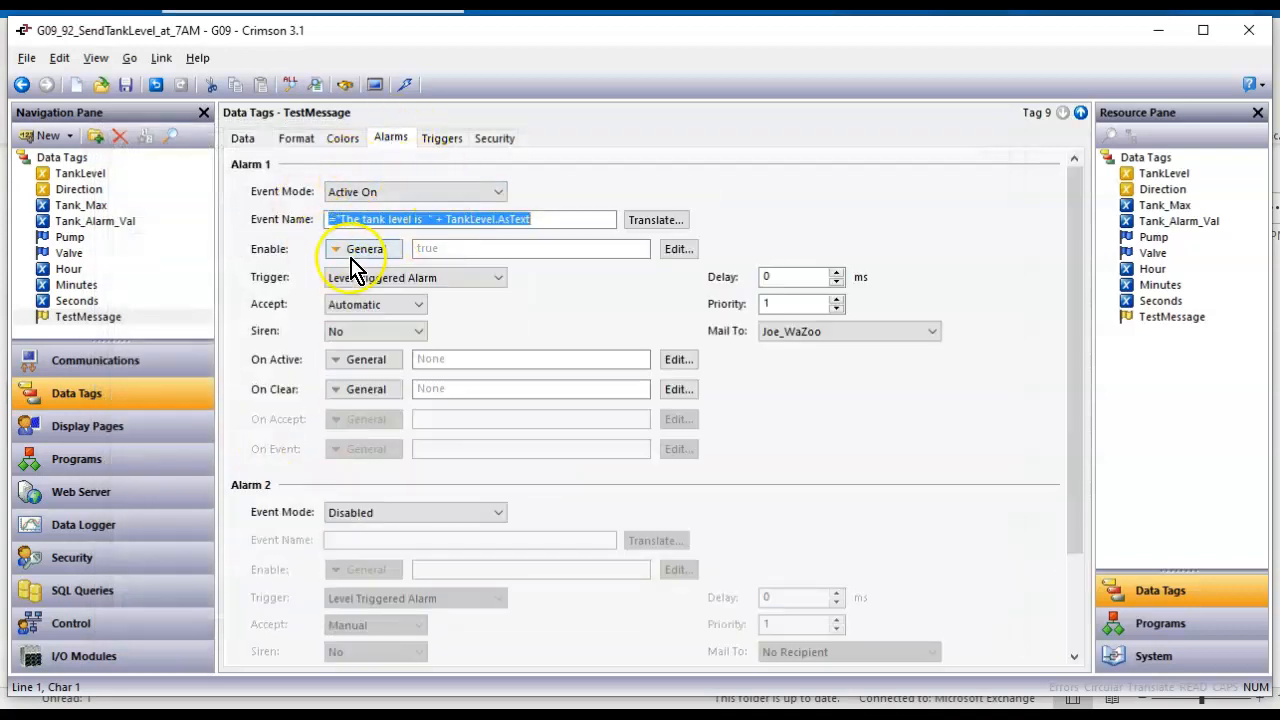
Set TestMessage's Trigger One mode to Active On and insert the SendMail mail function as its action
click(446, 142)
click(475, 196)
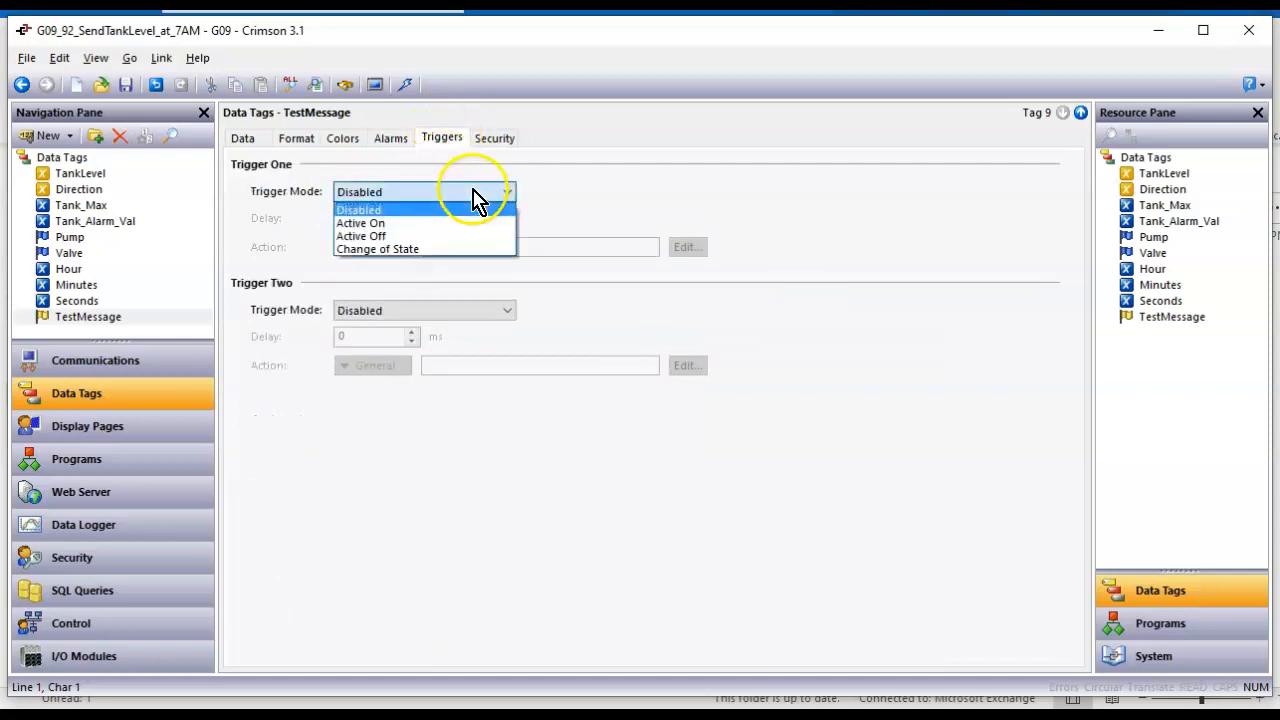
click(457, 237)
click(483, 248)
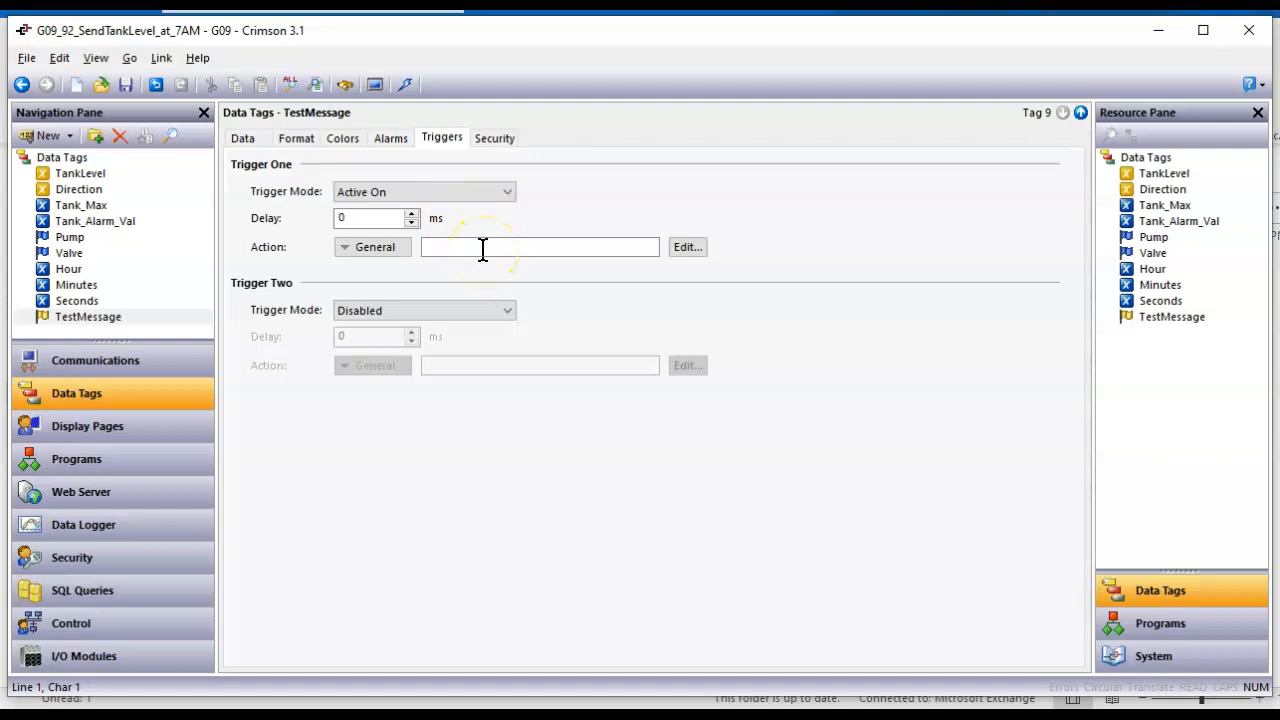
click(1192, 668)
drag(1140, 459, 537, 257)
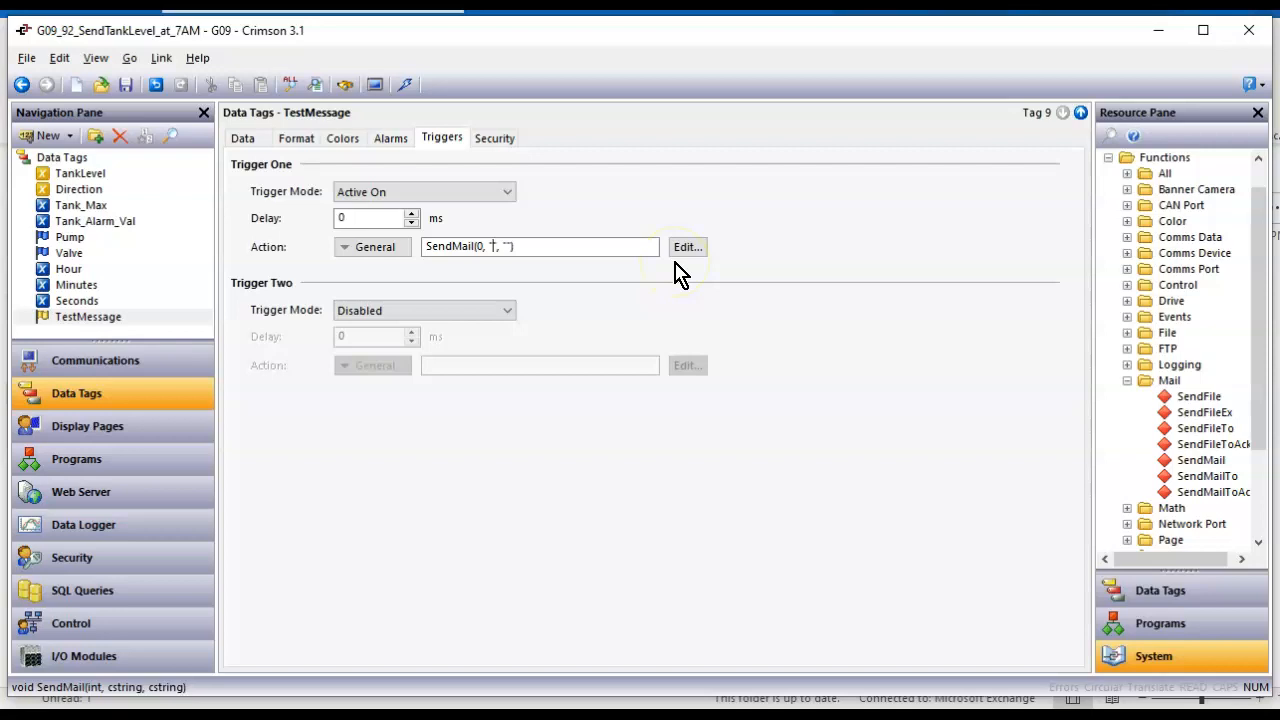
Complete the action as SendMail(0, "Tank Vol", "The tank level is " + TankLevel.AsText) and download the database to the HMI
text(Ta)
text(Tank)
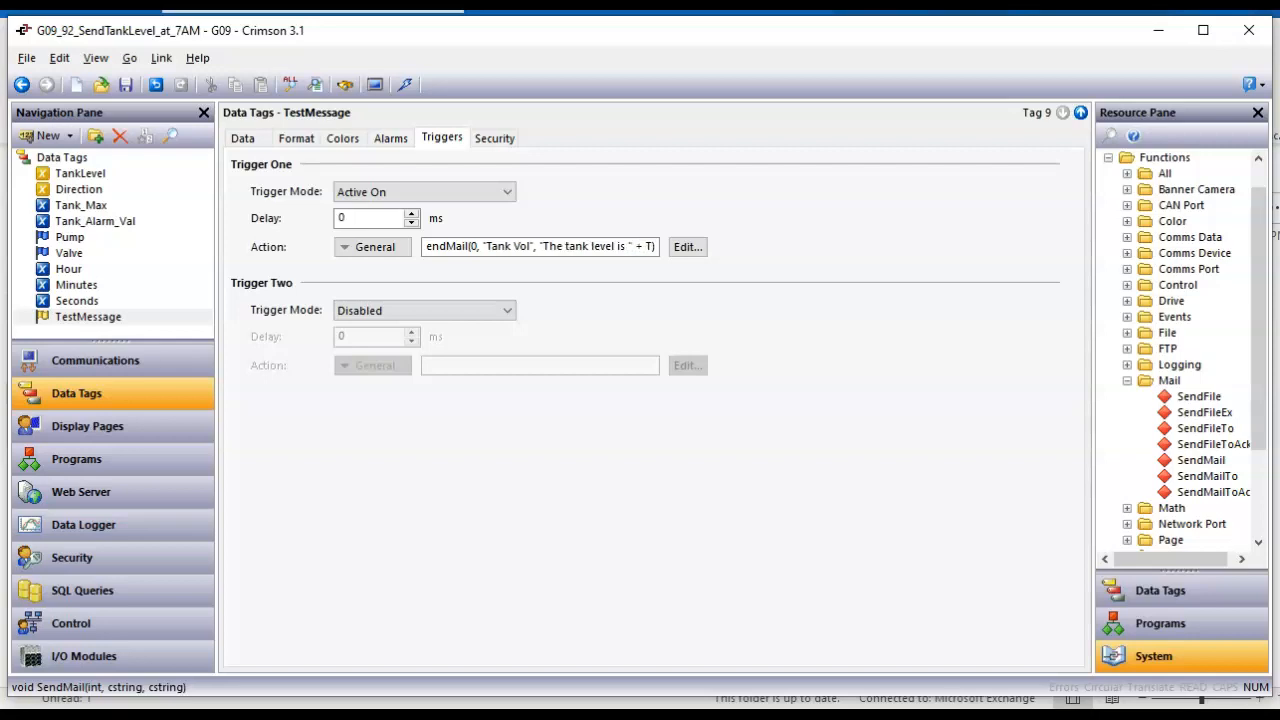
text(Level)
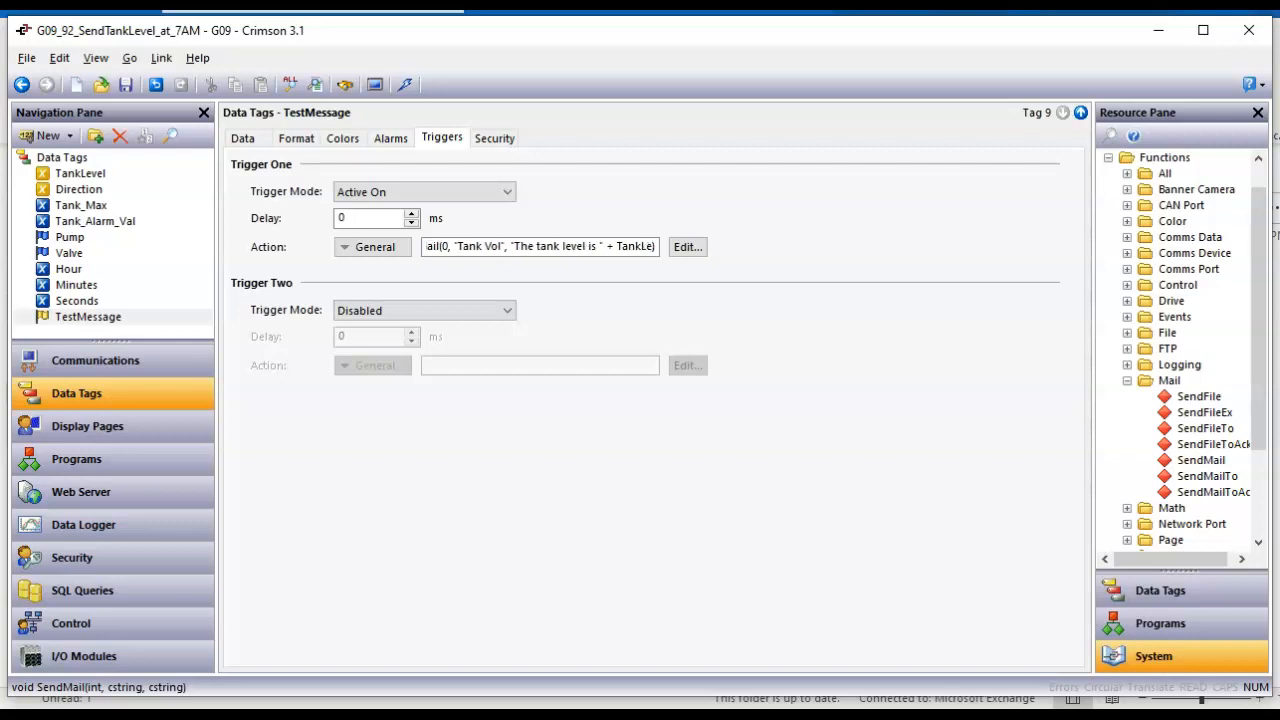
text(.AsText)
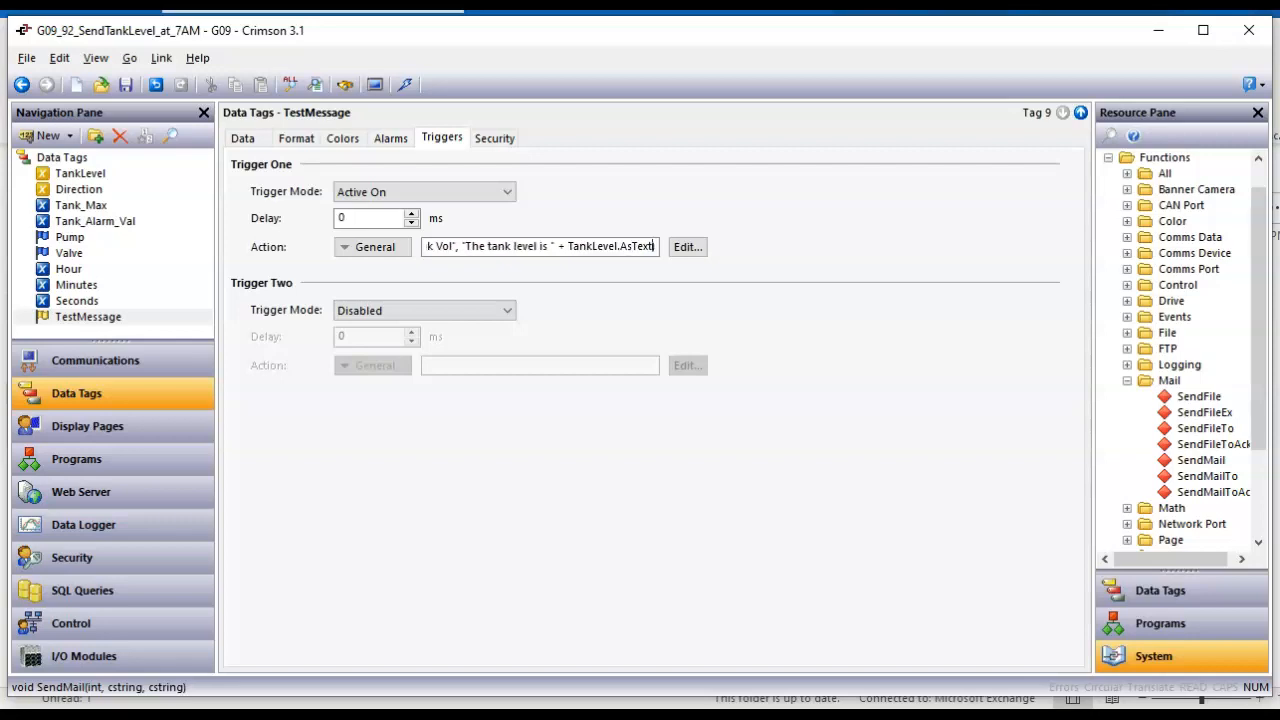
key(ctrl+a)
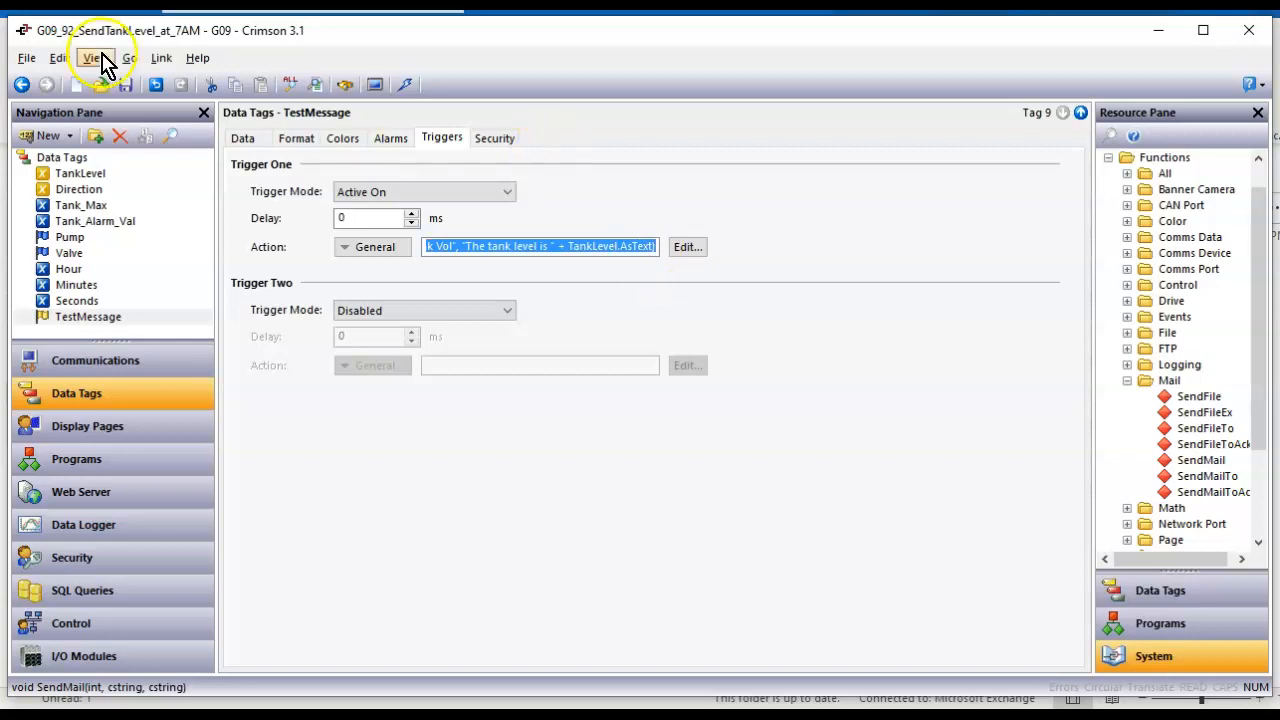
click(407, 87)
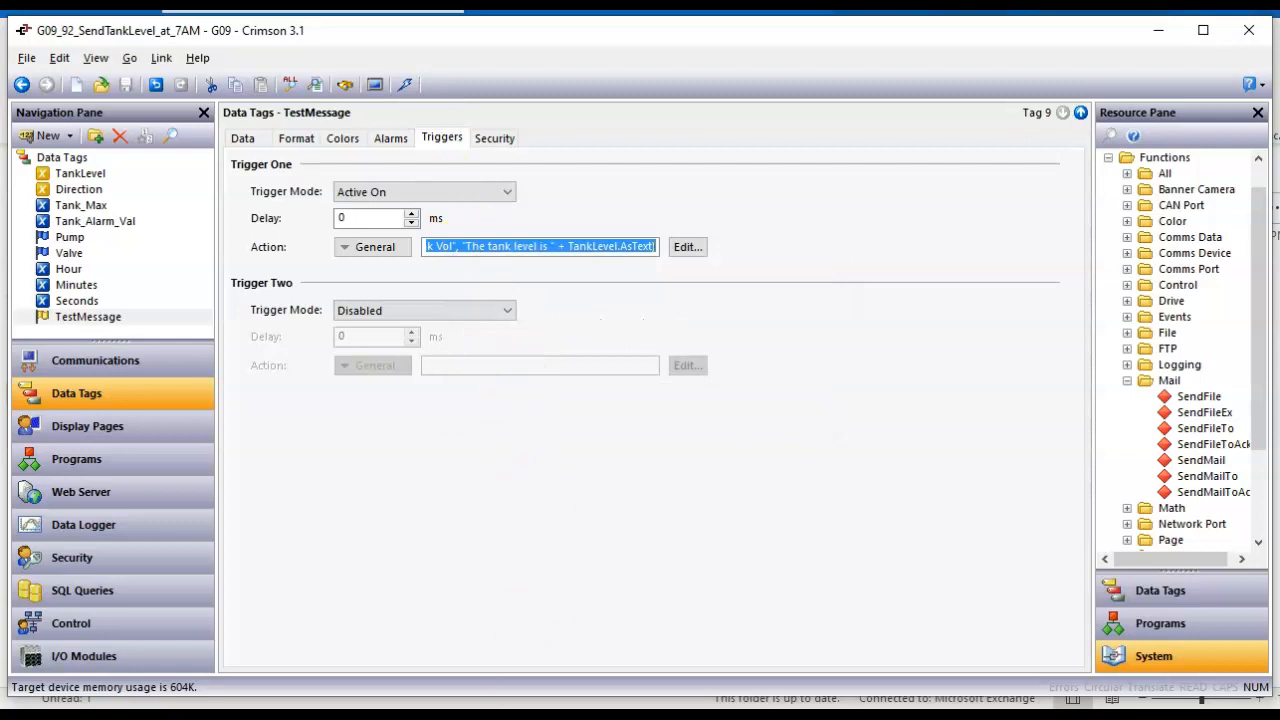
Set Minutes to 16 and Seconds to 10 on the running web page in the browser
click(329, 686)
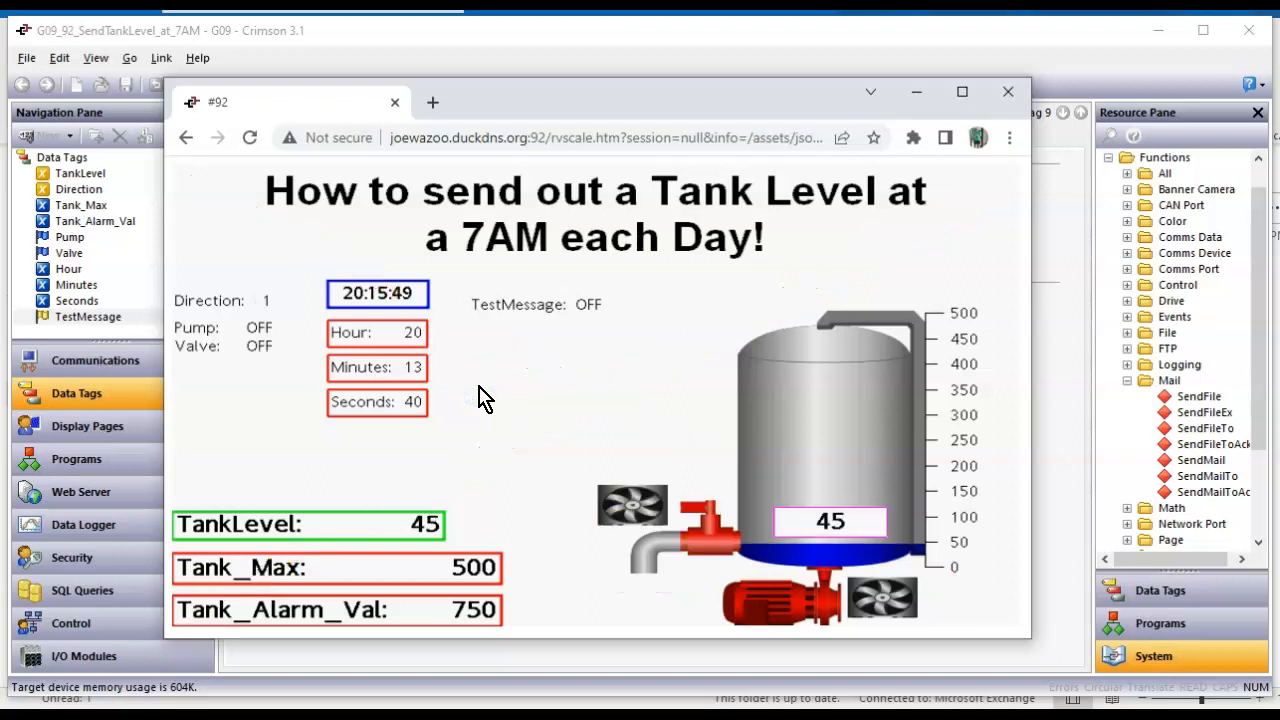
click(392, 300)
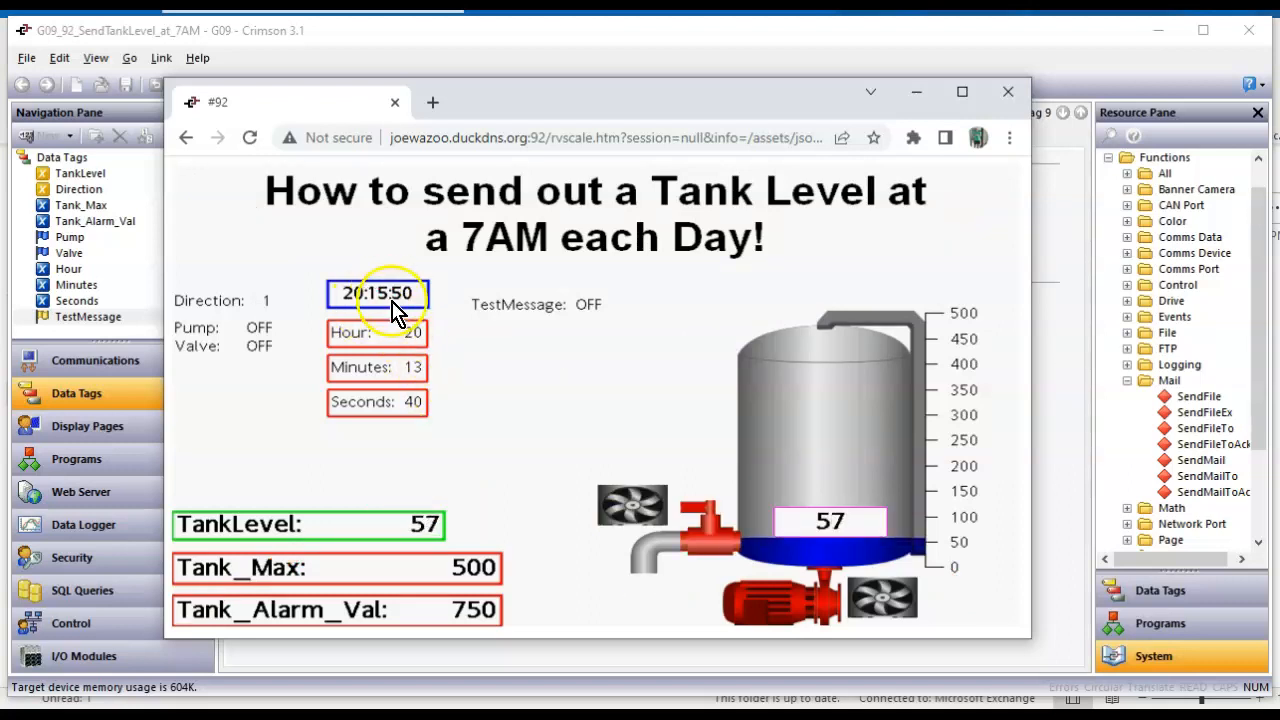
click(412, 368)
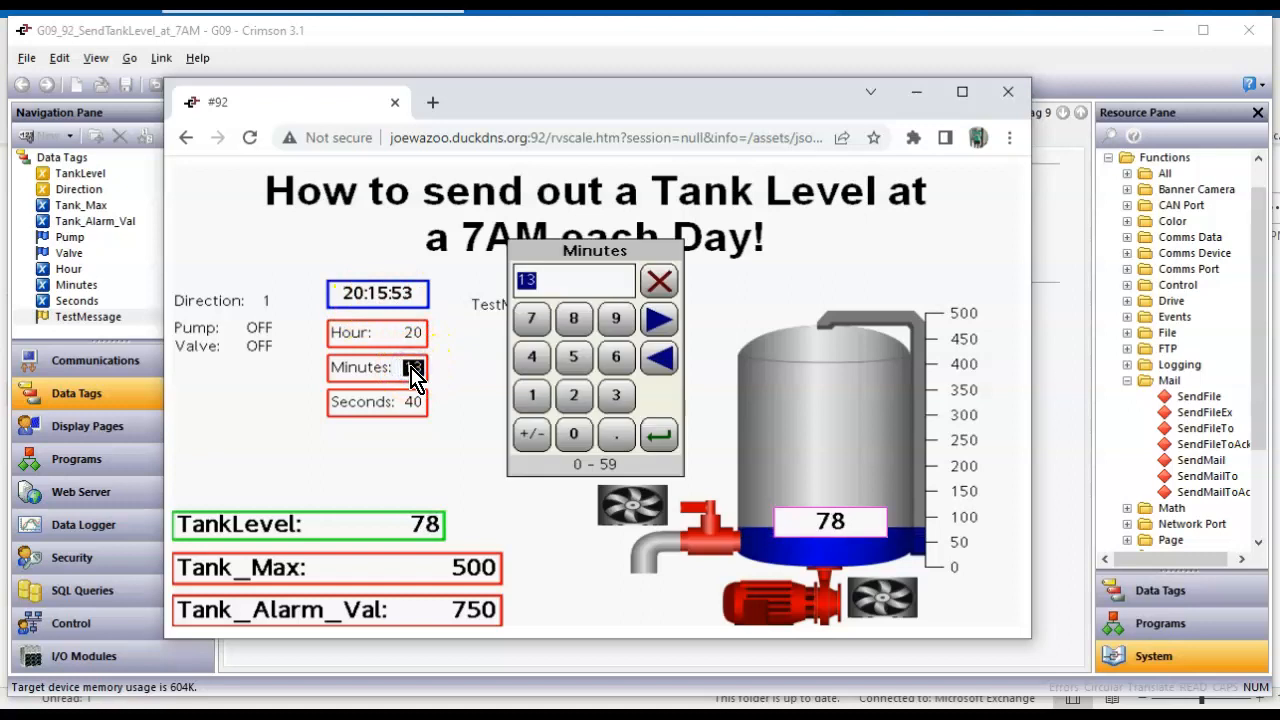
text(15)
key(Return)
click(413, 370)
text(16)
key(Return)
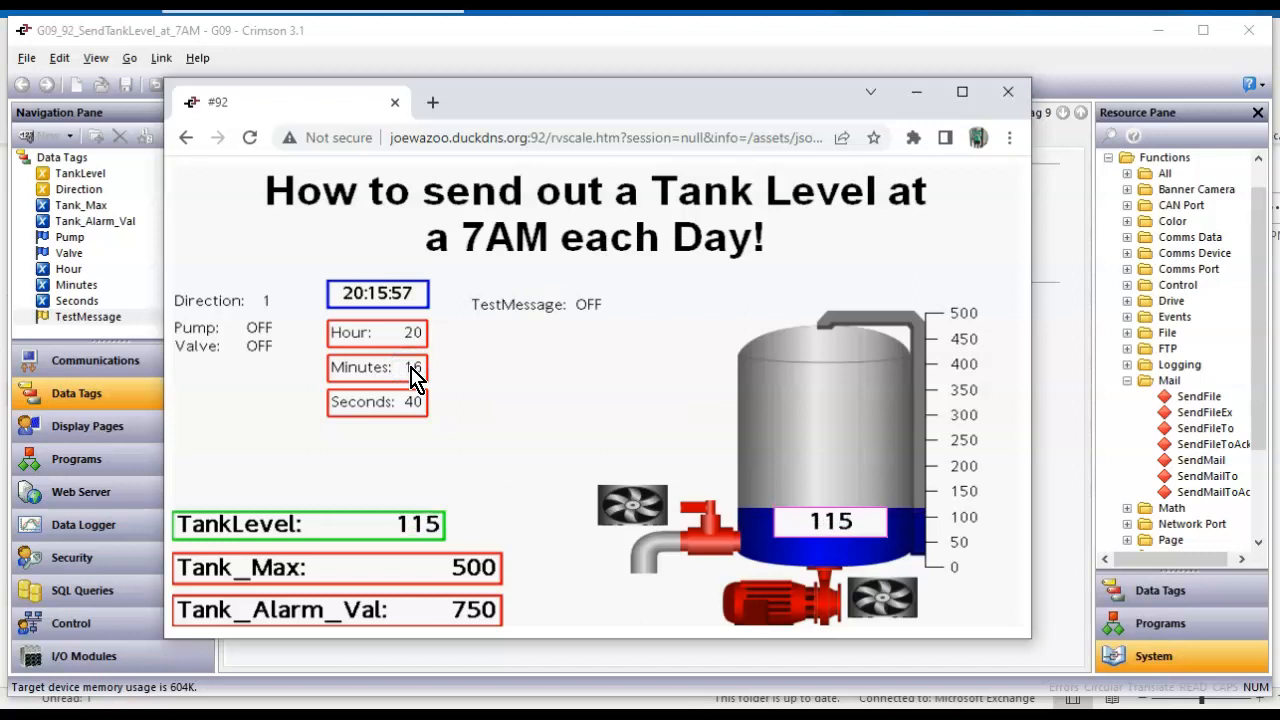
click(414, 402)
text(10)
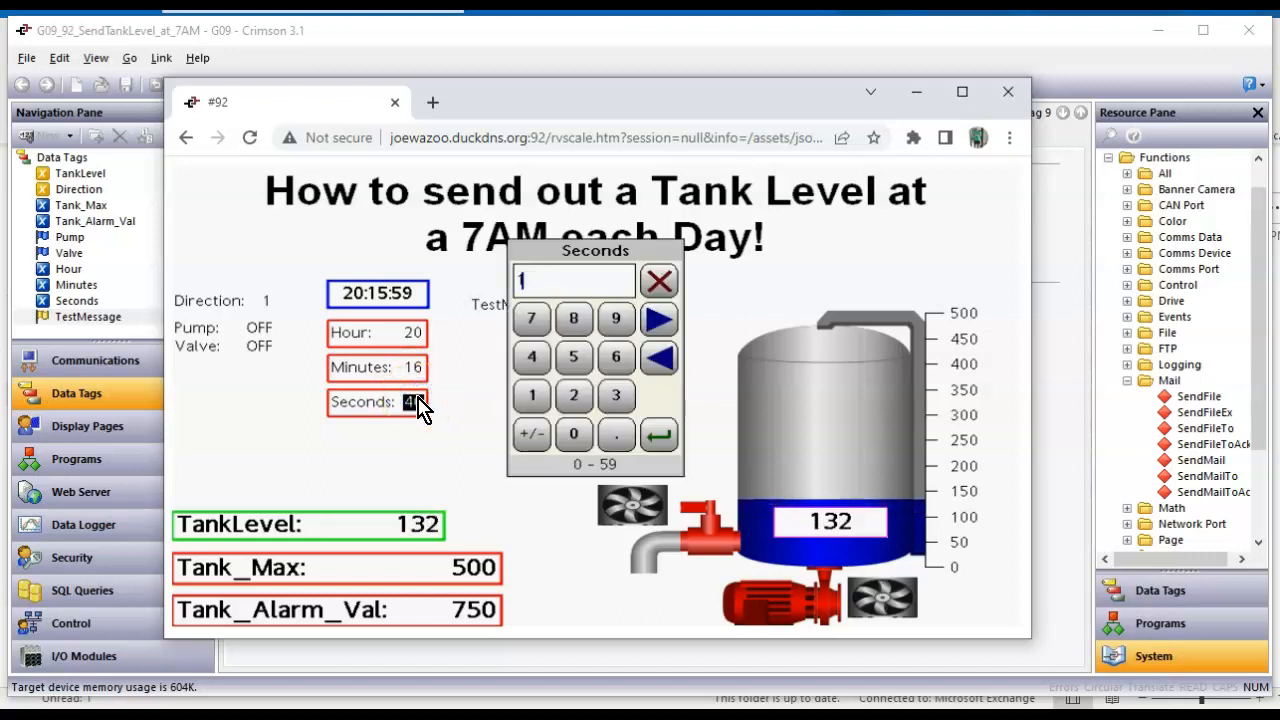
key(Return)
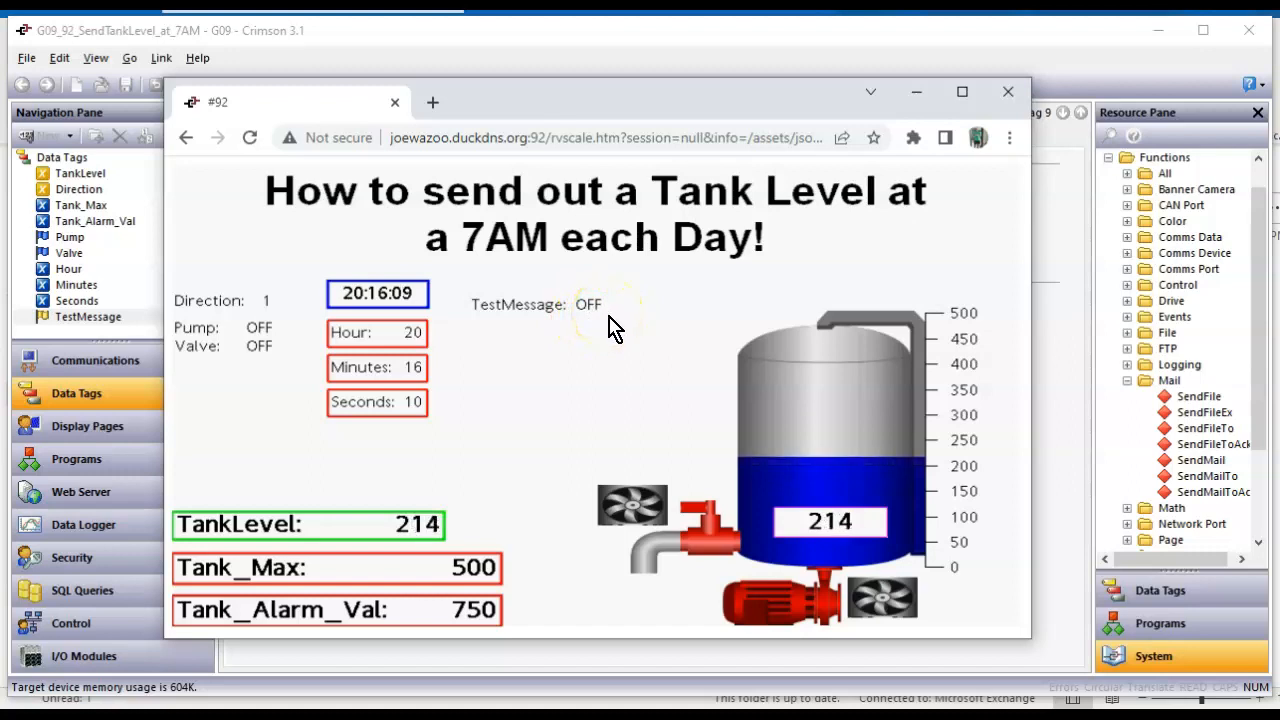
Switch to Outlook, read the new Tank Vol and tank level alarm e-mails, and return to the Main display page in Crimson
click(792, 522)
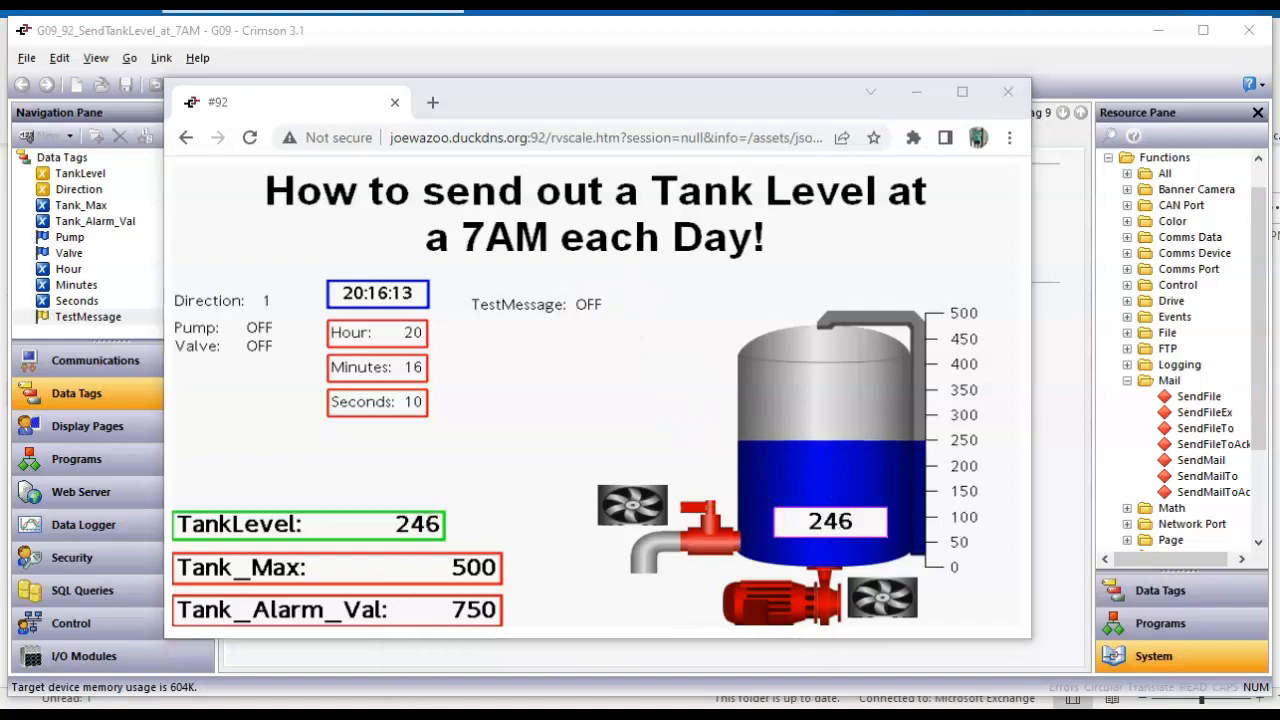
click(488, 650)
click(365, 280)
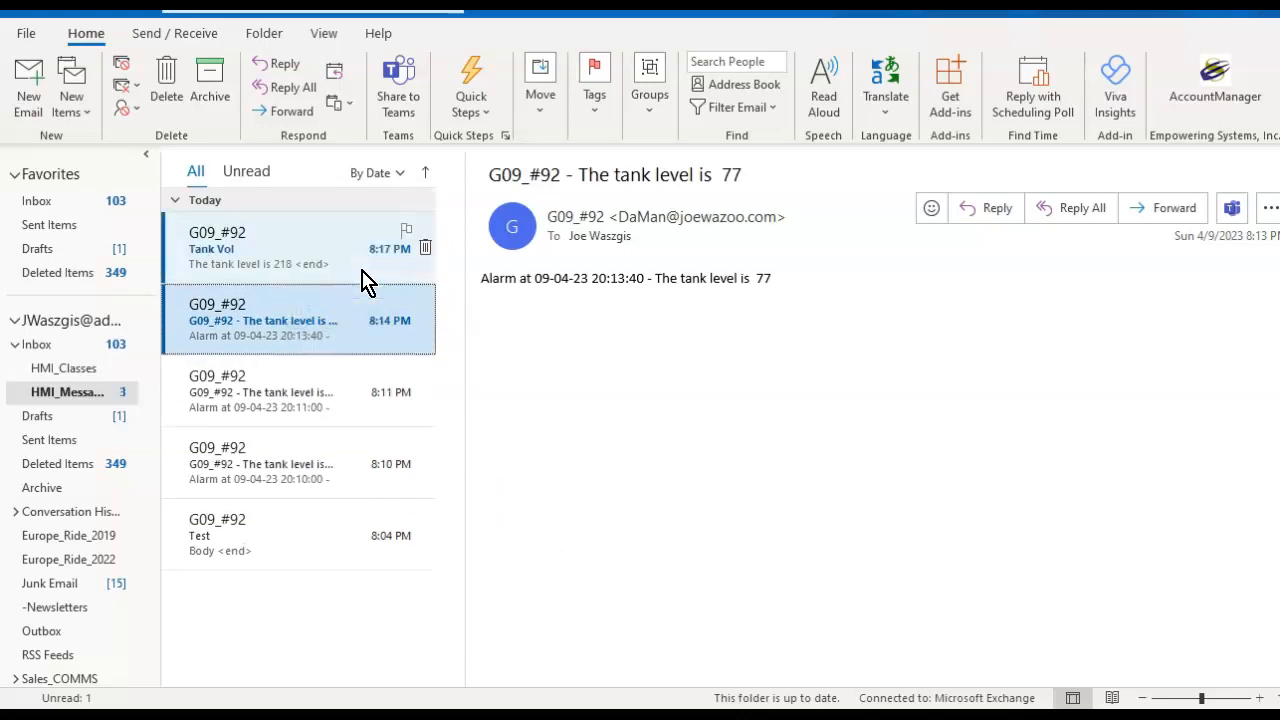
click(346, 247)
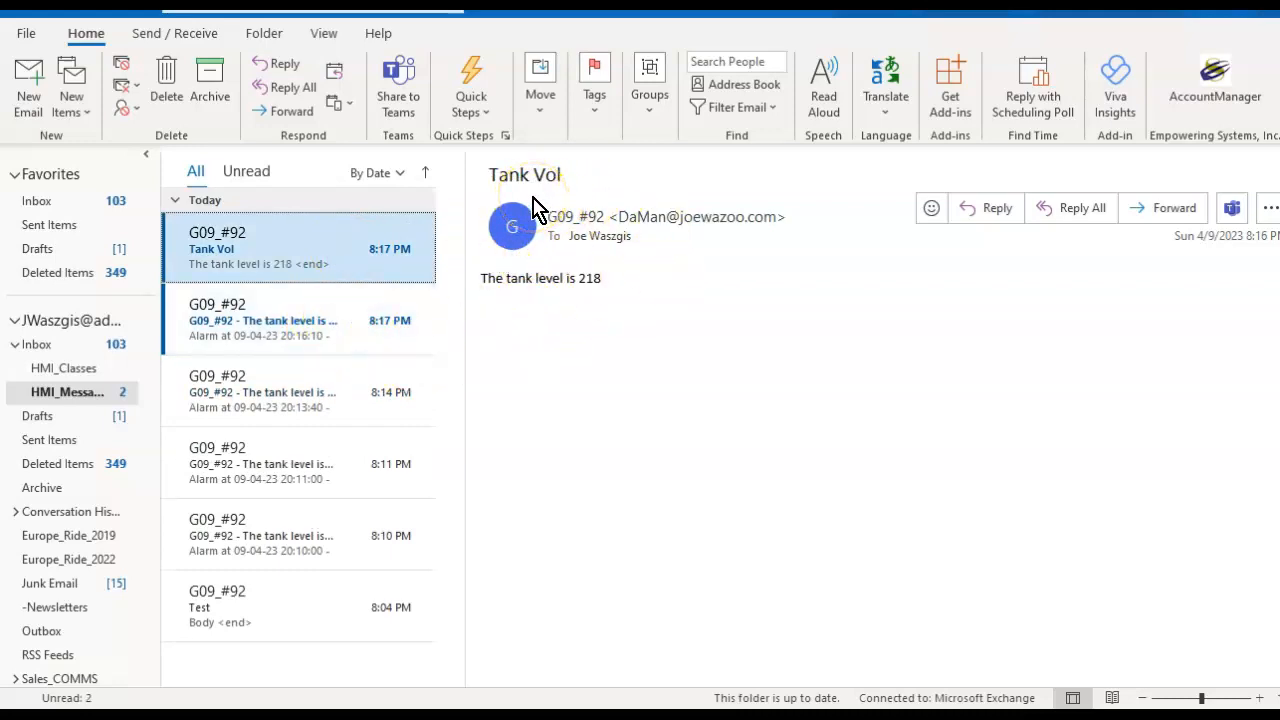
click(320, 333)
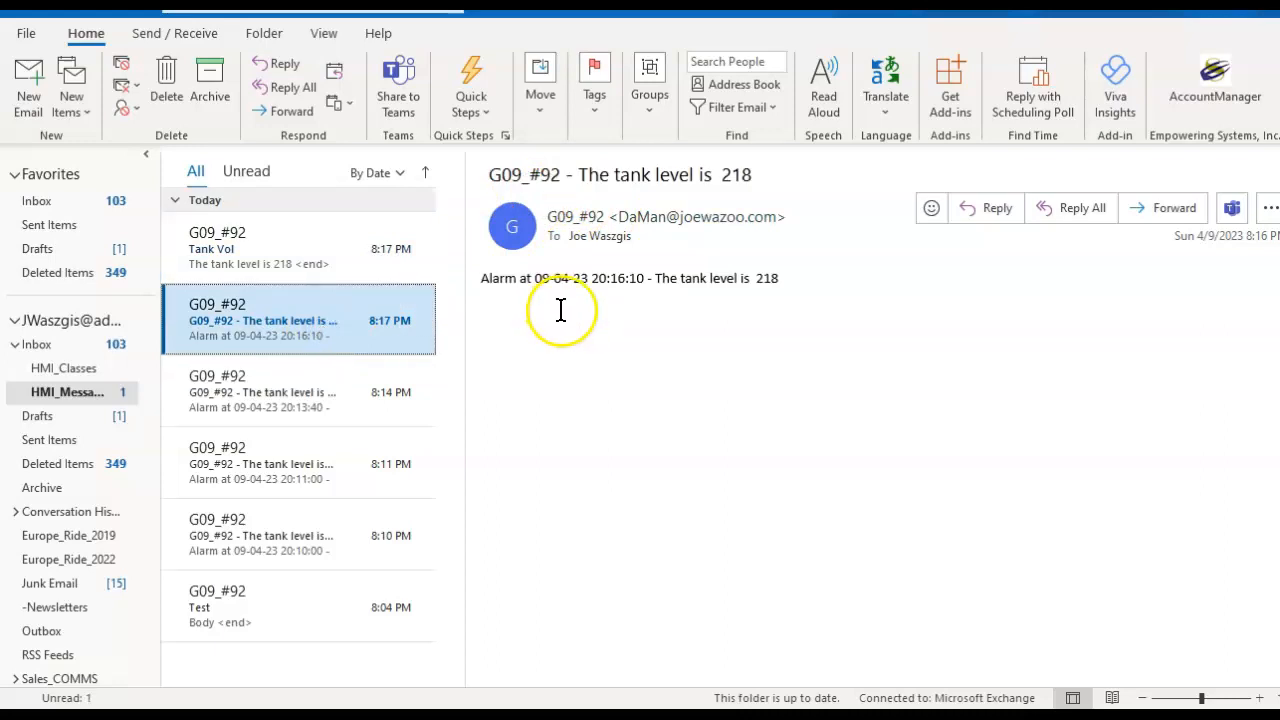
key(alt+Tab)
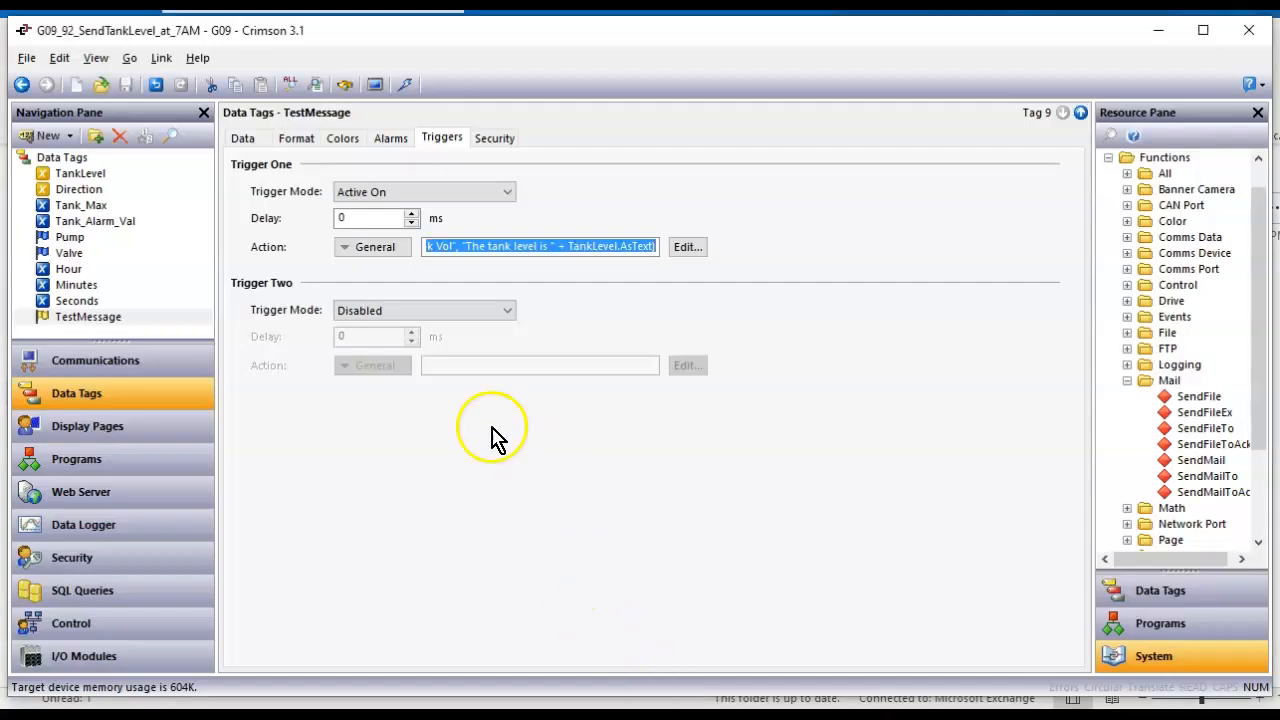
click(108, 426)
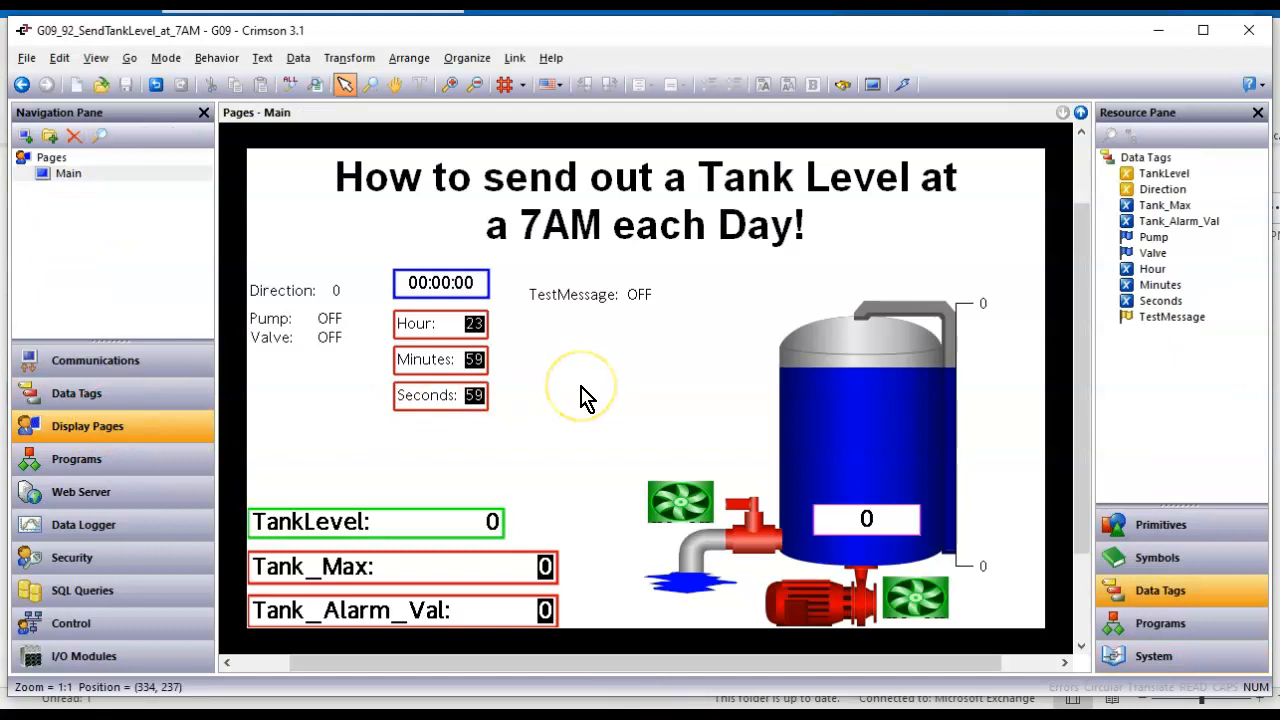